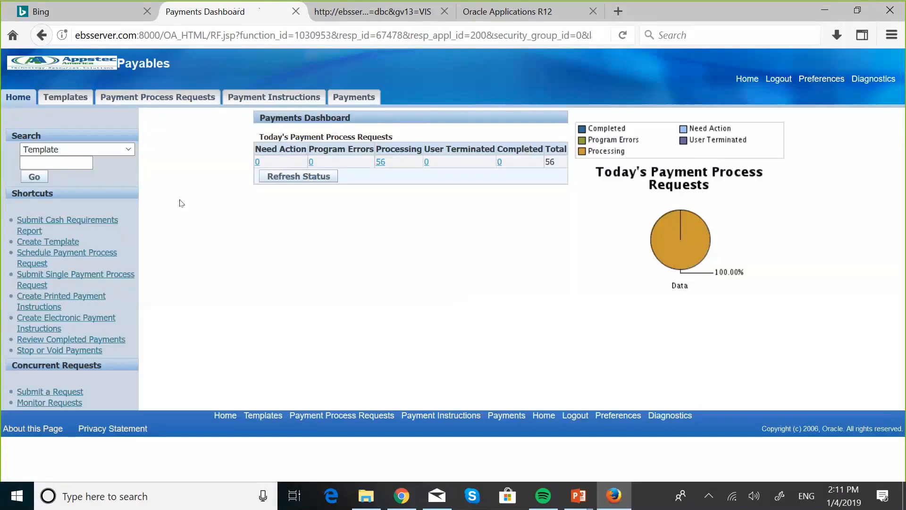
- Start a single payment process request and name it MASKANI DEVELOPERS PAY RUN 2
left_click(153, 98)
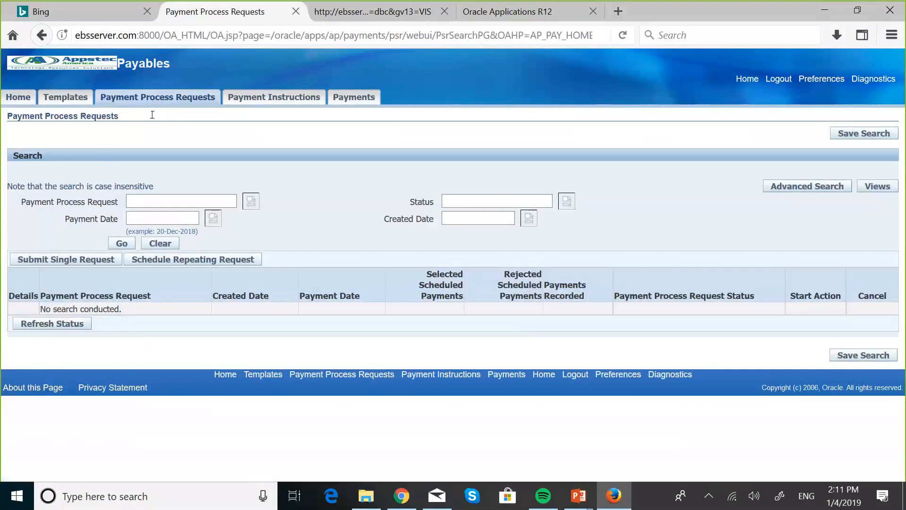
left_click(90, 261)
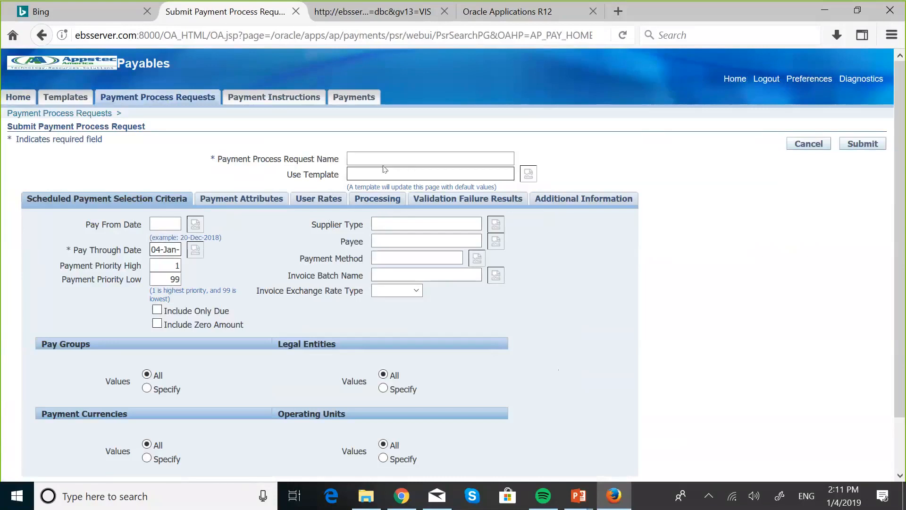
left_click(355, 156)
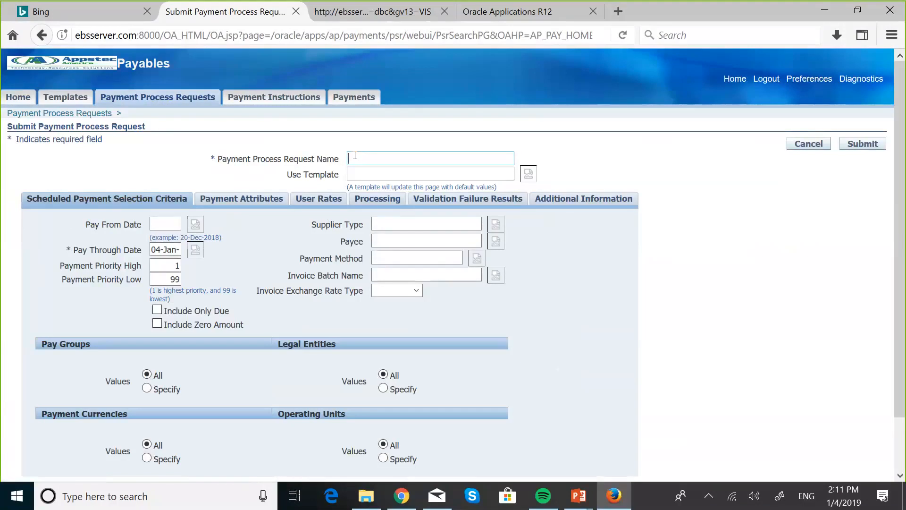
key("Caps_Lock")
type("MASKAN")
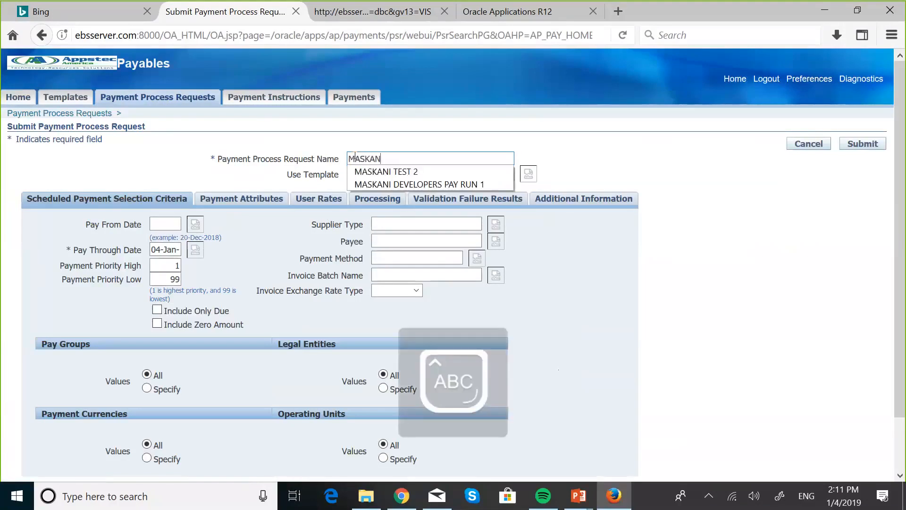
type("I DE")
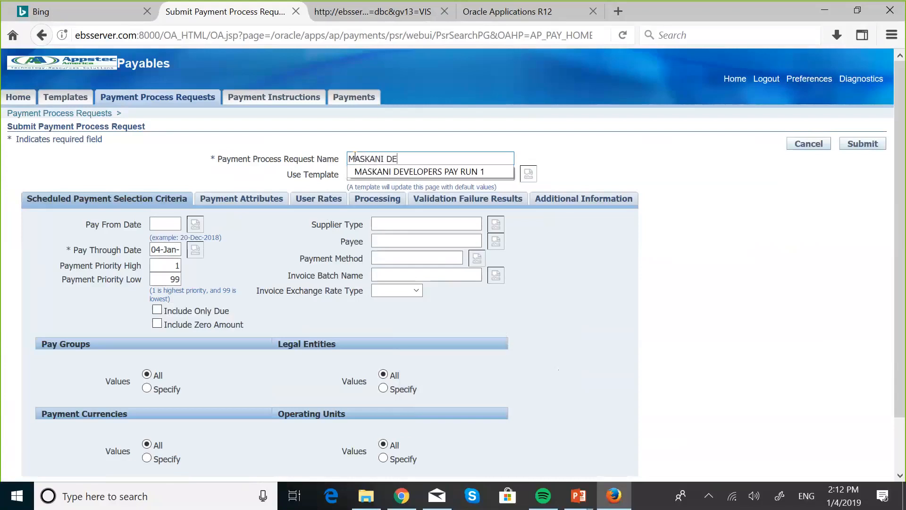
type("VELOPERS PAY RUN 2")
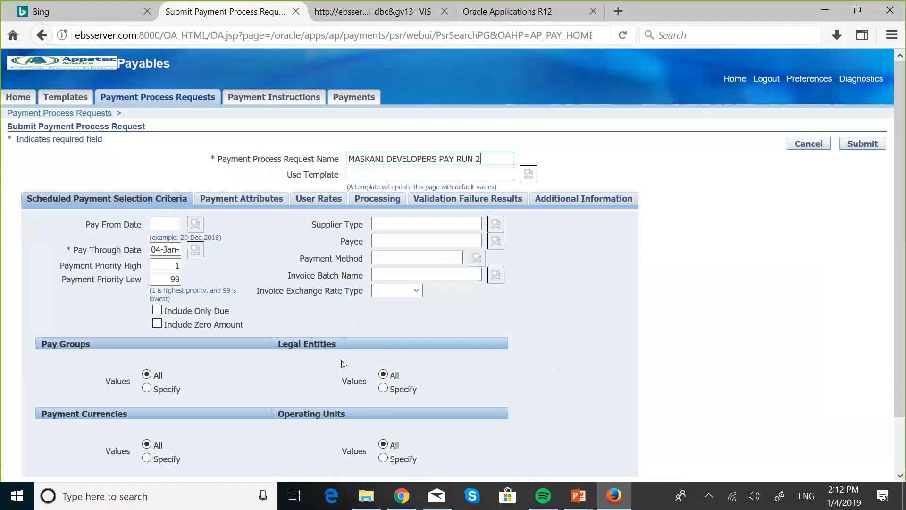
- Limit the request's operating units to Maskani Developers OU, found by searching for MASKA
scroll(251, 335, "down", 2)
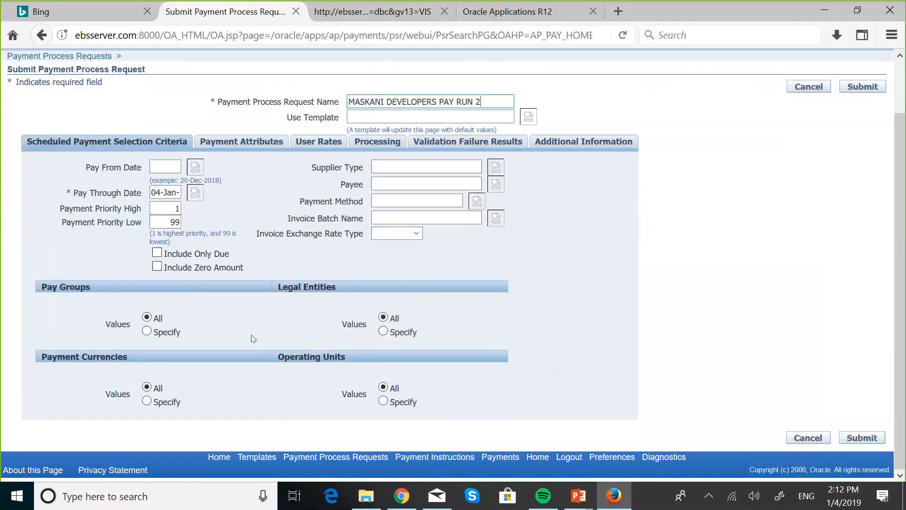
left_click(381, 402)
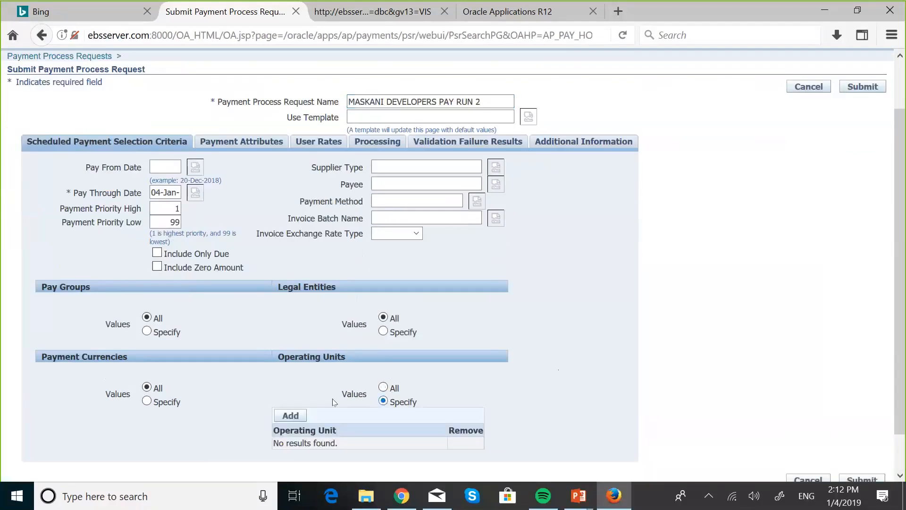
left_click(282, 414)
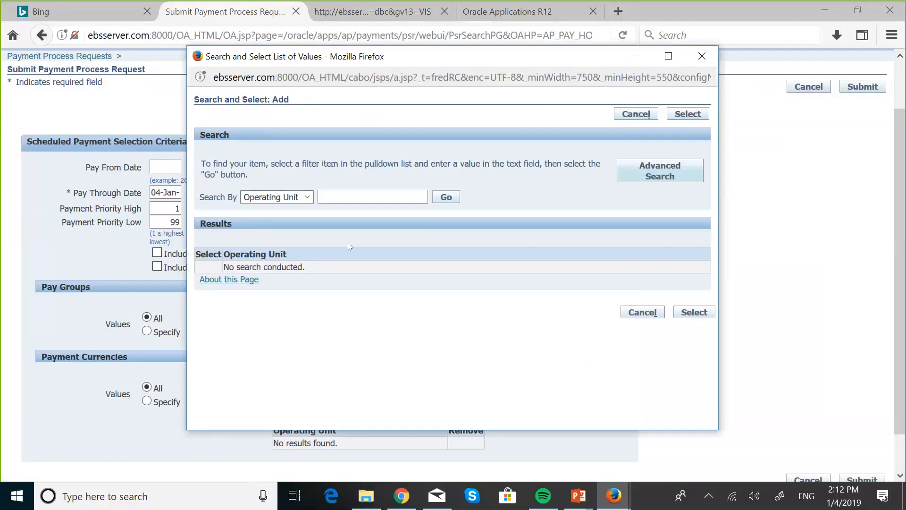
left_click(341, 195)
type("MAS")
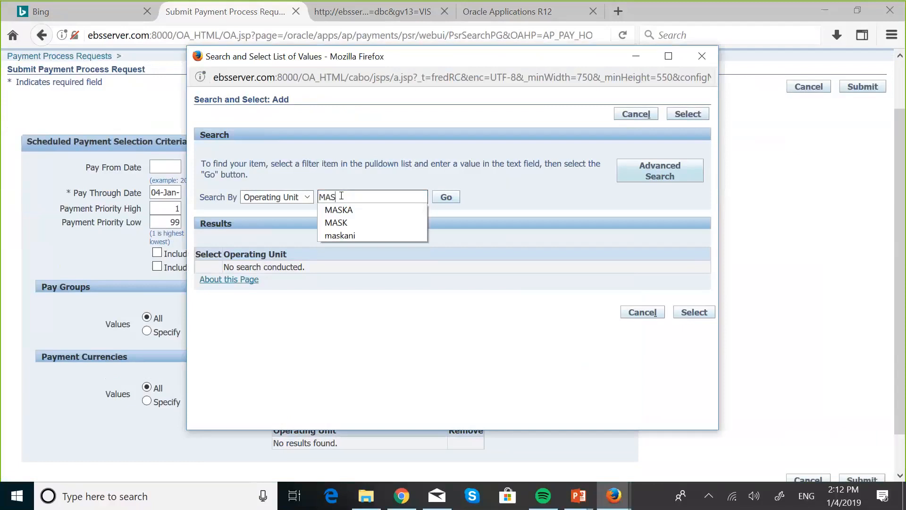
left_click(384, 210)
left_click(446, 200)
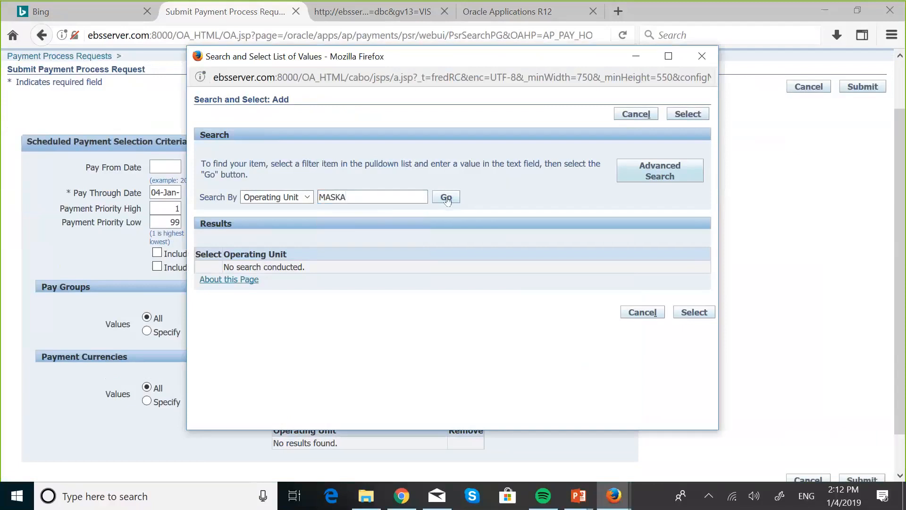
left_click(208, 283)
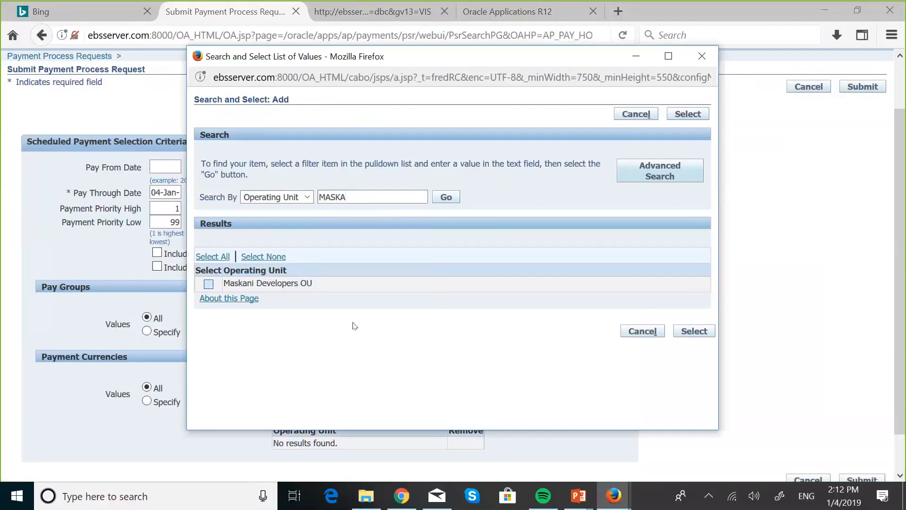
left_click(694, 331)
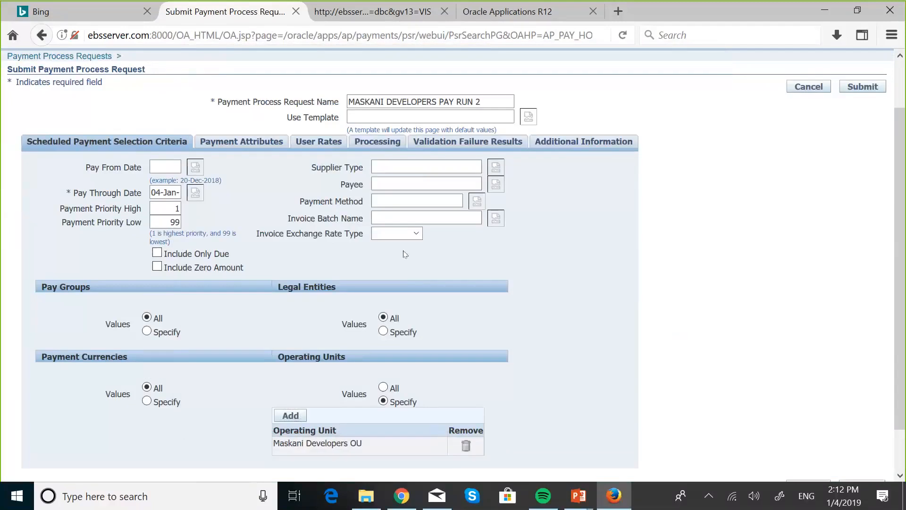
- Set the disbursement bank account in the payment attributes to Maskani BoNA Checking
left_click(237, 144)
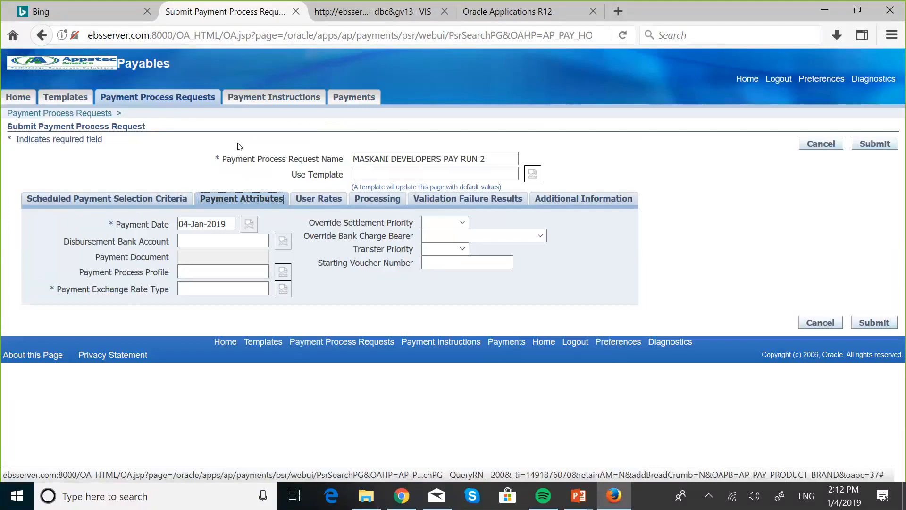
left_click(190, 235)
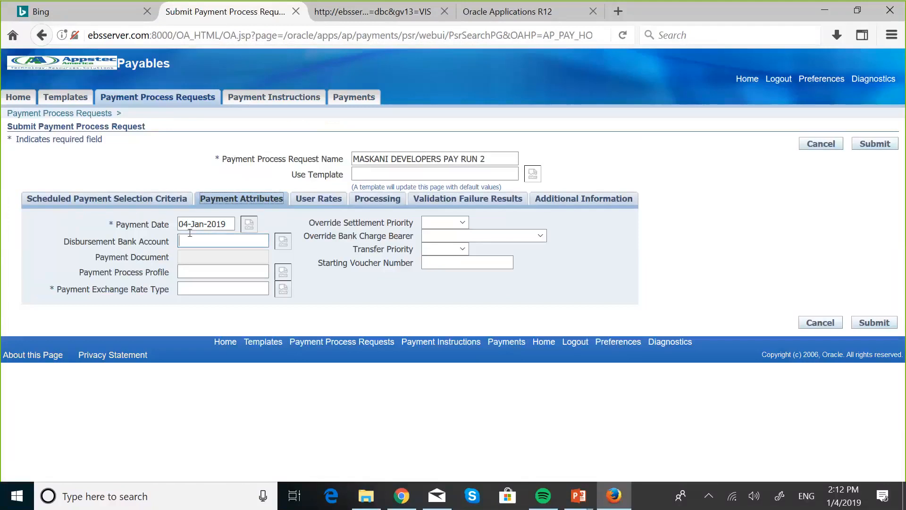
type("Ma")
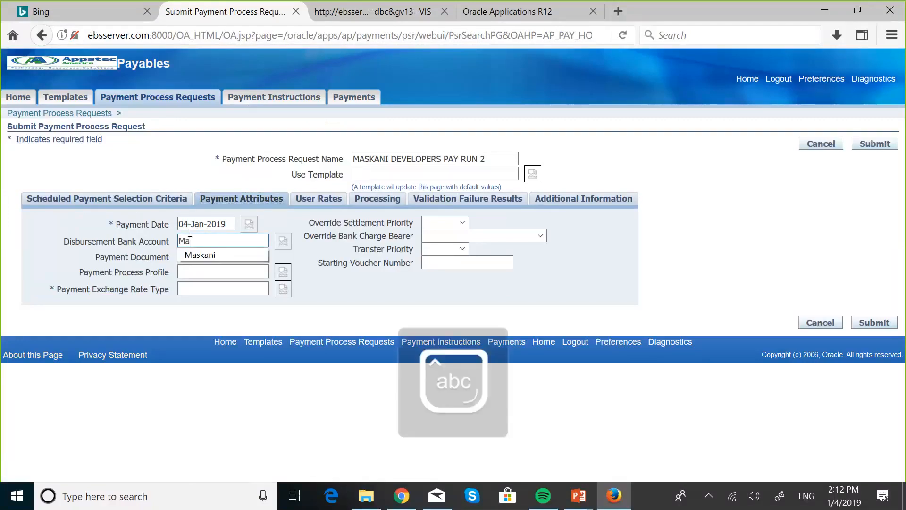
key("Down")
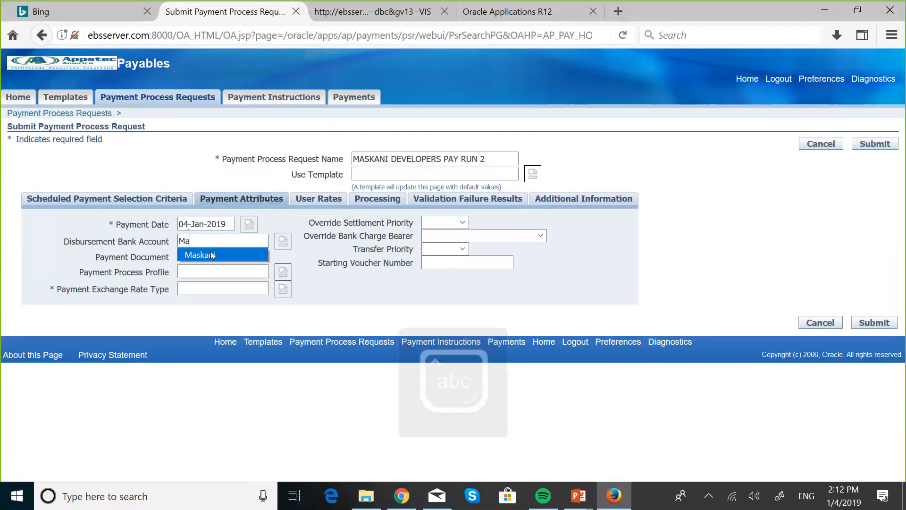
key("Return")
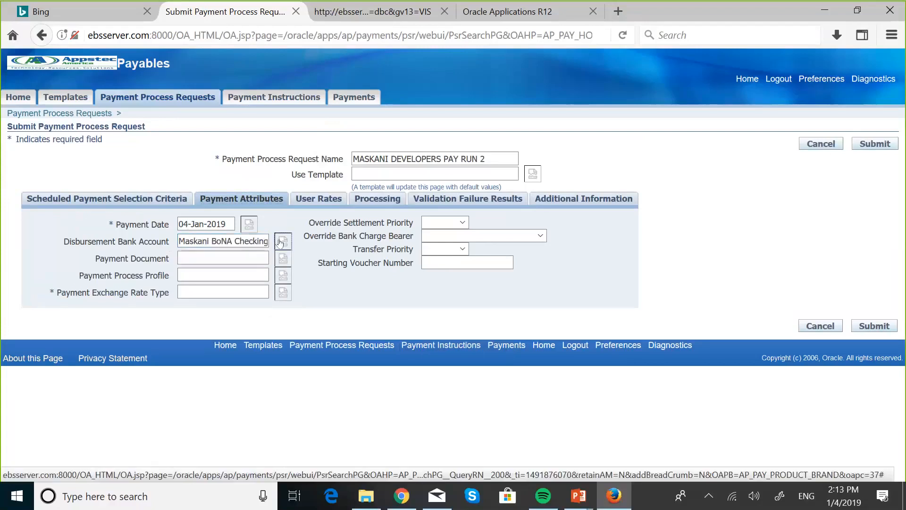
- Set the payment document to Maskani Checks with the MASKANI CHECK payment process profile
left_click(214, 253)
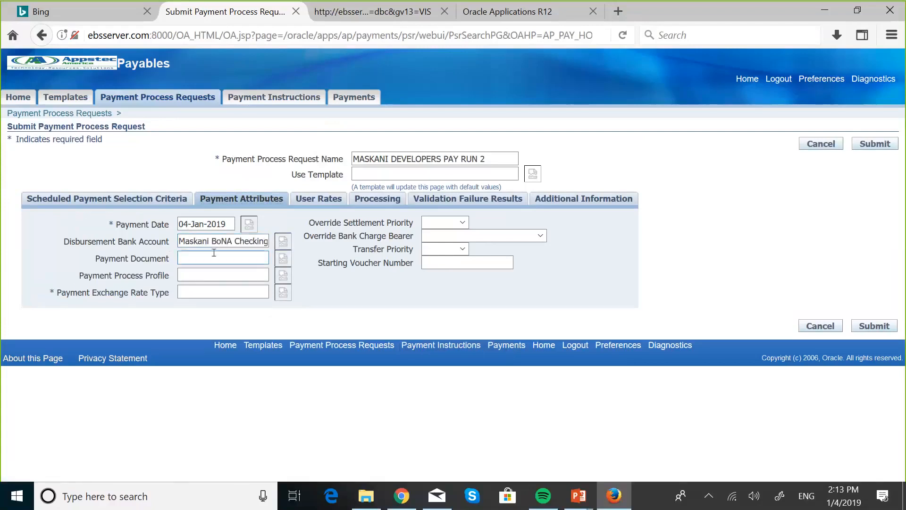
type("ams")
key("BackSpace")
key("BackSpace")
key("BackSpace")
type("masla")
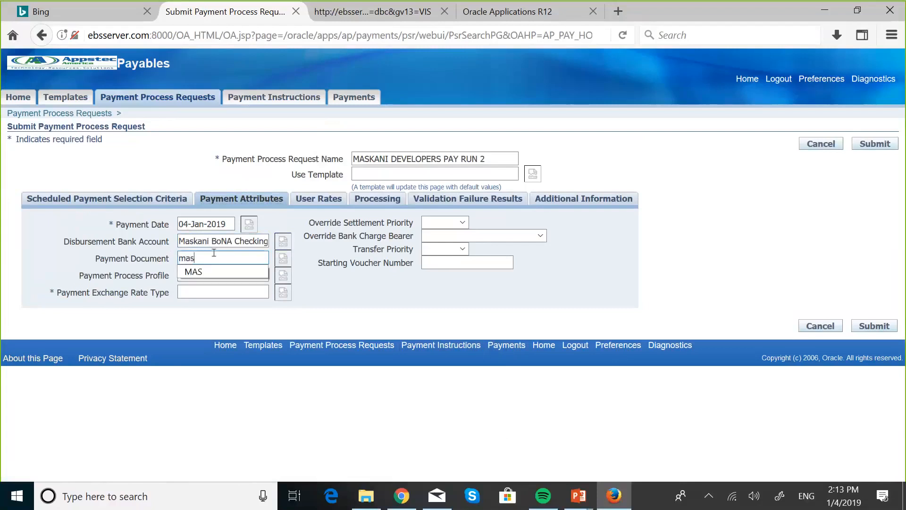
key("BackSpace")
key("BackSpace")
type("k")
key("Tab")
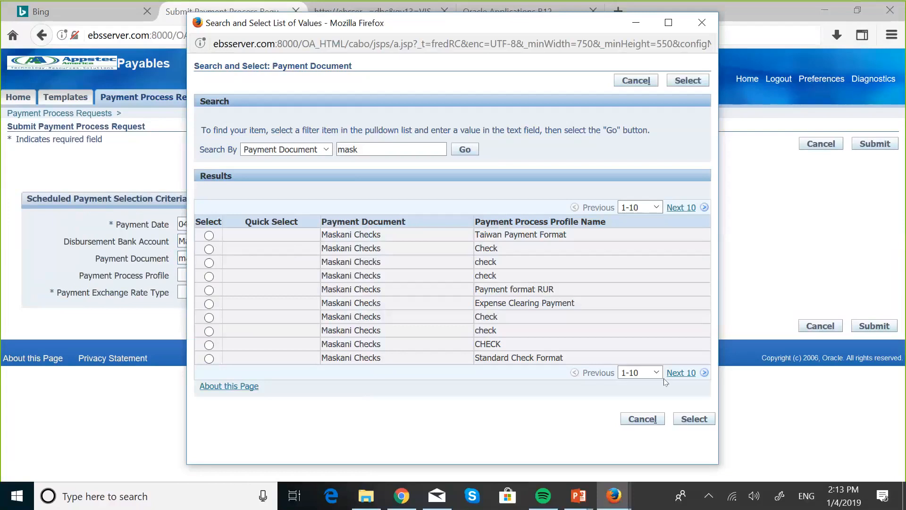
left_click(680, 373)
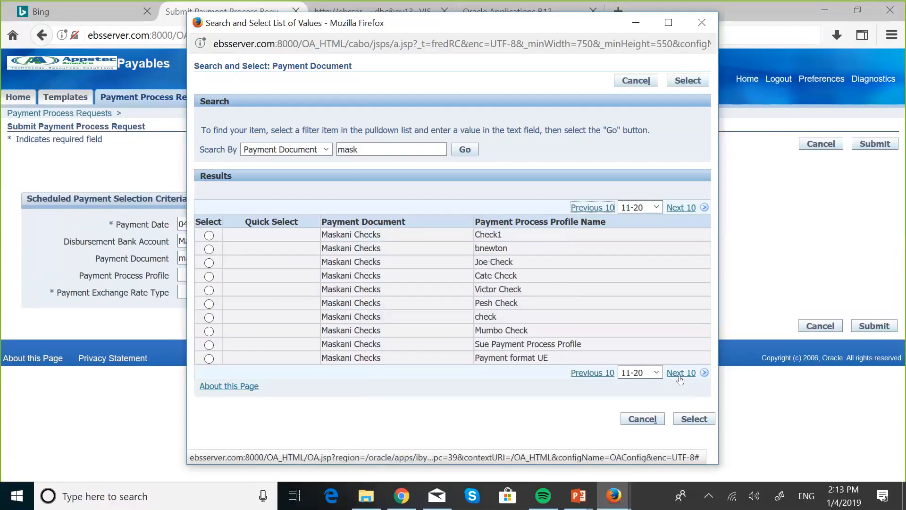
left_click(680, 374)
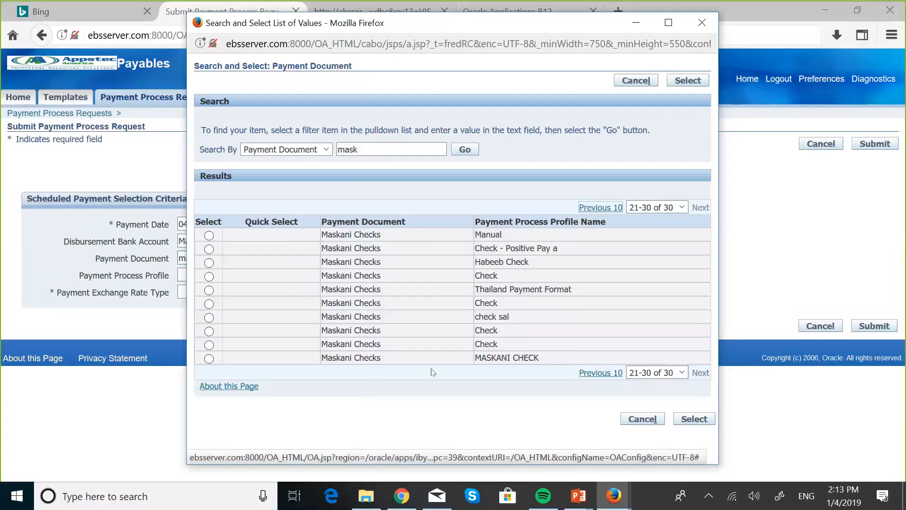
left_click(210, 359)
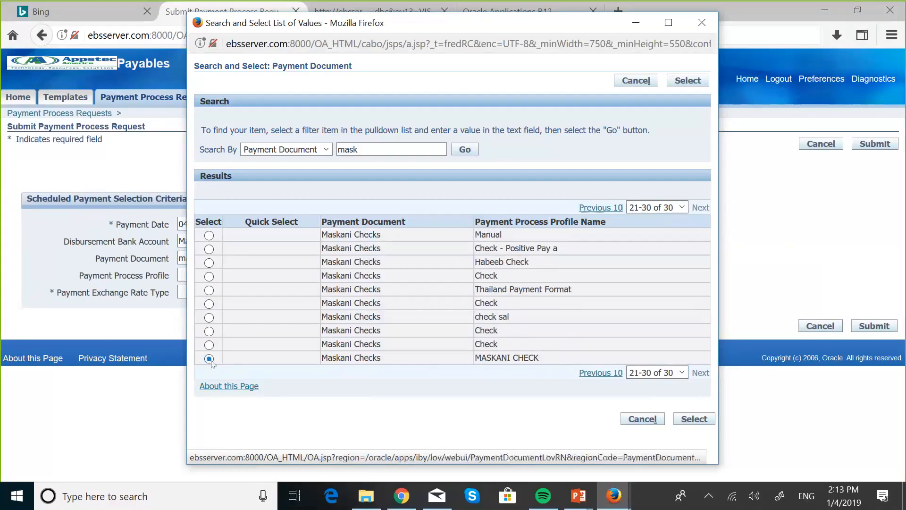
left_click(689, 422)
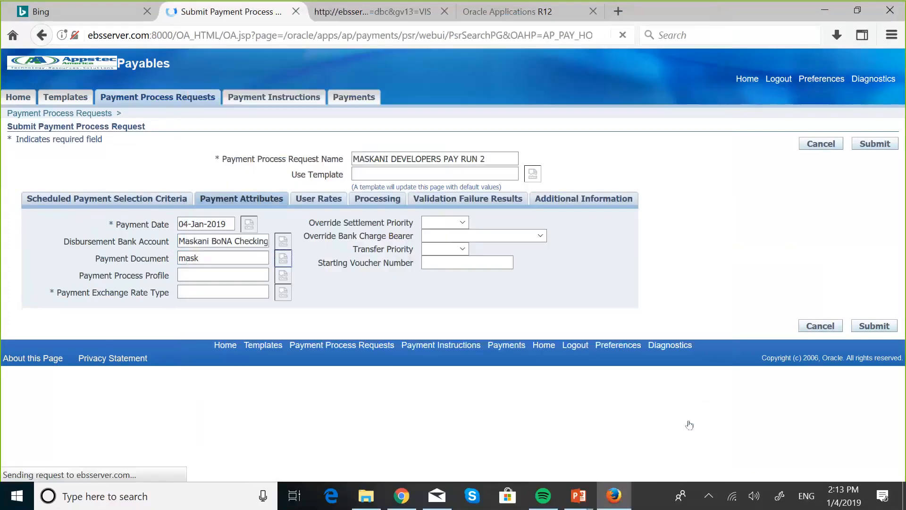
- Set the payment exchange rate type to Maskani Corporate
left_click(195, 292)
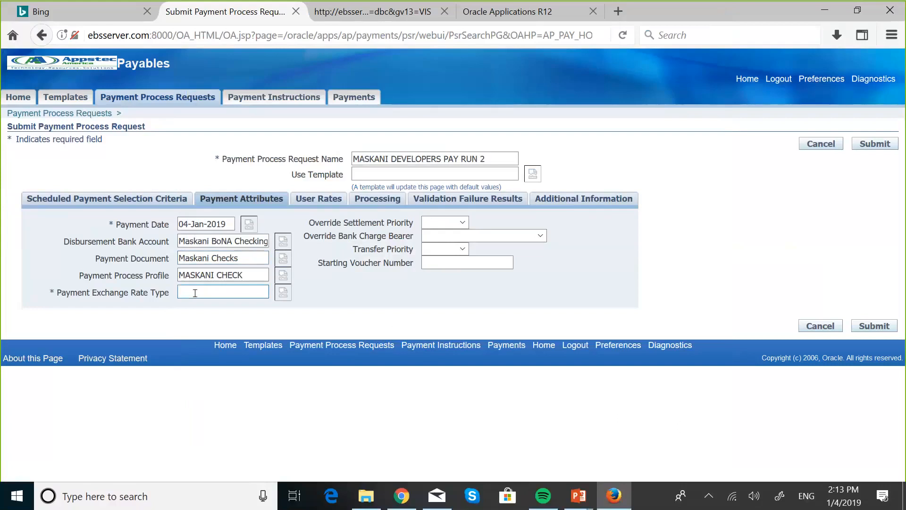
type("maska")
key("Tab")
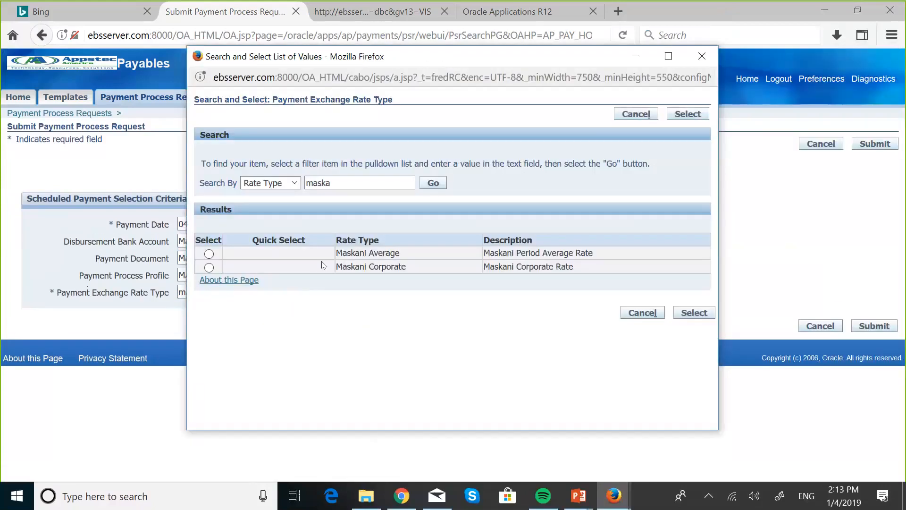
left_click(208, 269)
left_click(691, 314)
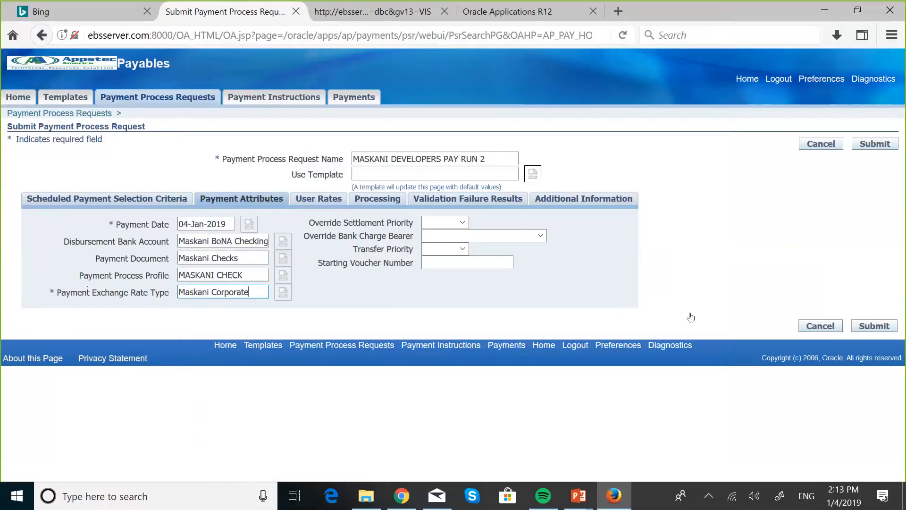
- Review the request's user rates, processing, validation failure and additional information settings, and submit the payment process request
left_click(330, 204)
left_click(376, 202)
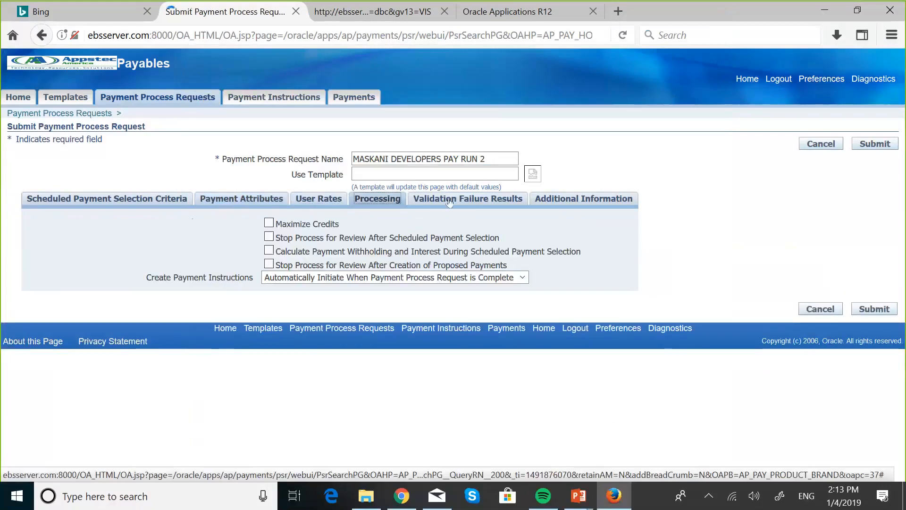
left_click(463, 199)
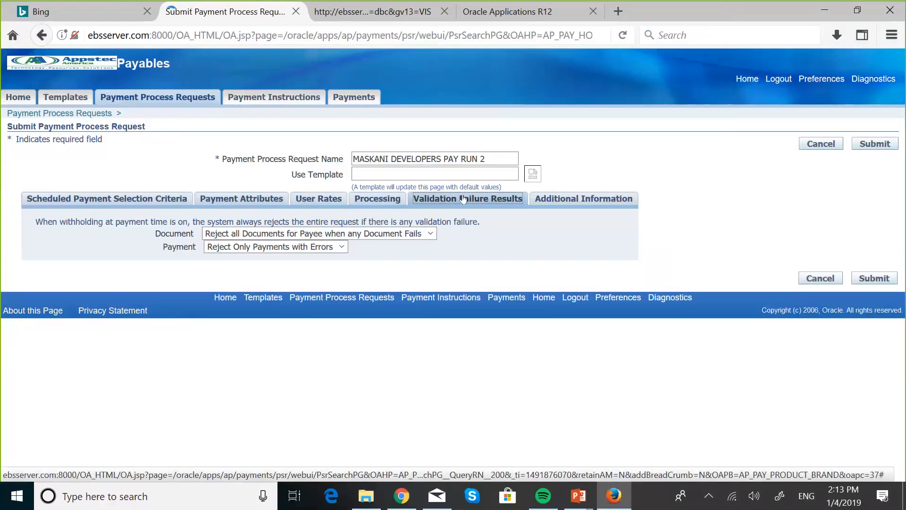
left_click(568, 199)
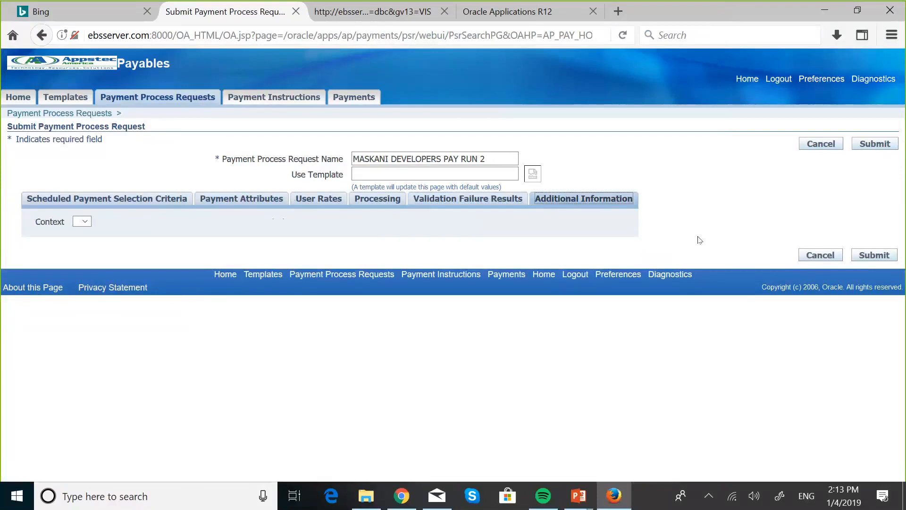
left_click(868, 258)
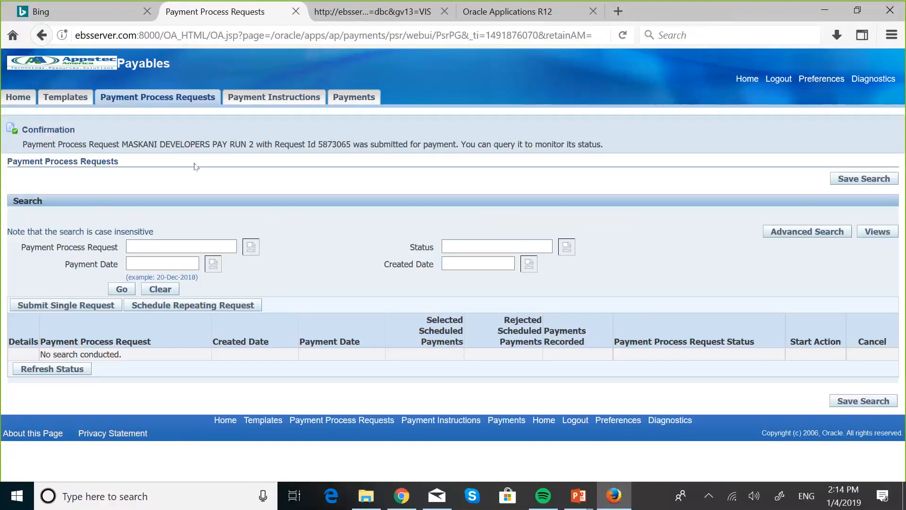
- Return to the payments dashboard and refresh the status of today's payment process requests several times
left_click(19, 103)
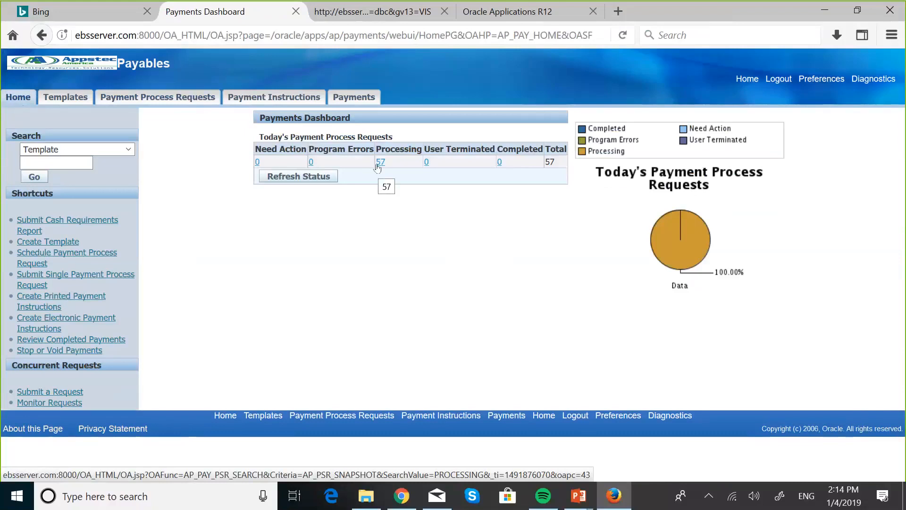
left_click(311, 182)
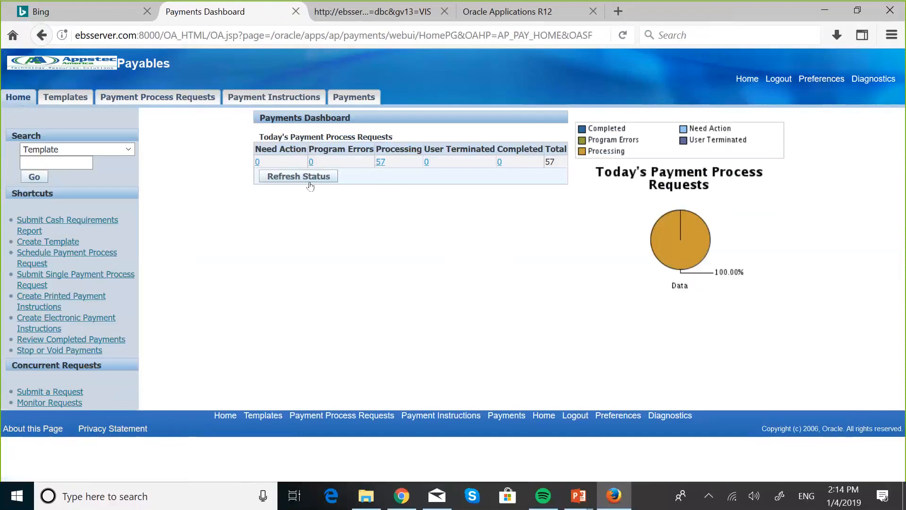
left_click(310, 183)
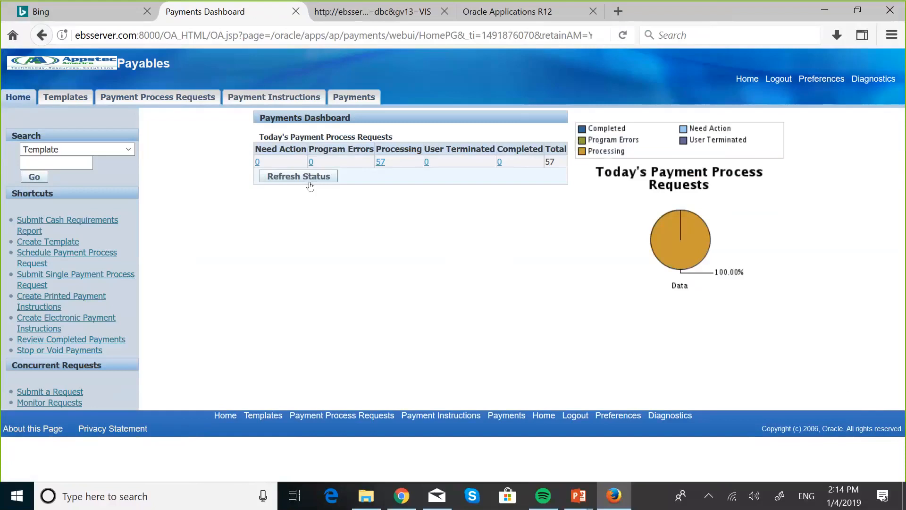
left_click(310, 182)
left_click(310, 184)
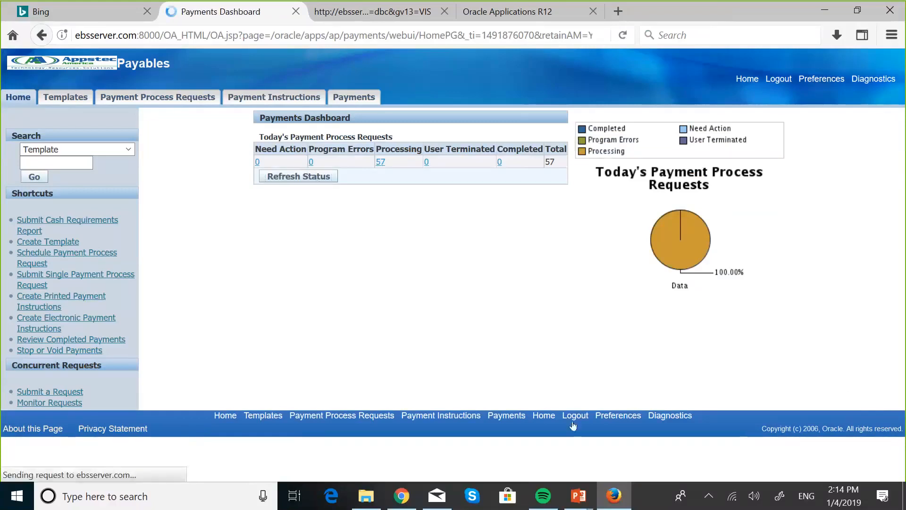
mouse_move(604, 492)
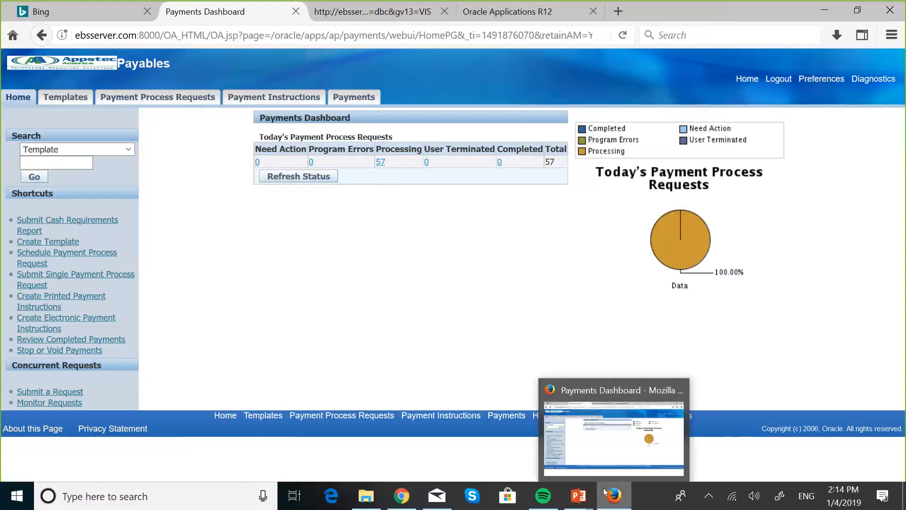
- Find all of your concurrent requests and view the output of the latest Format Payment Instructions request
left_click(749, 80)
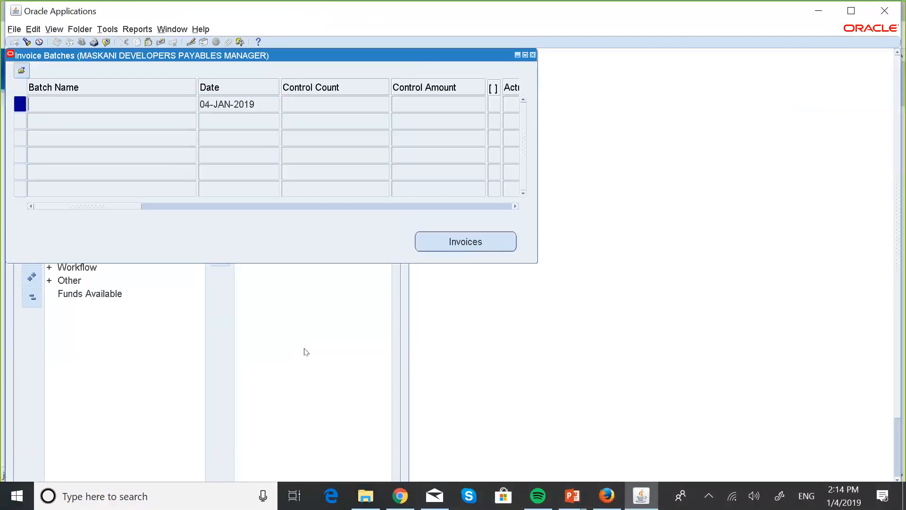
key("alt+v")
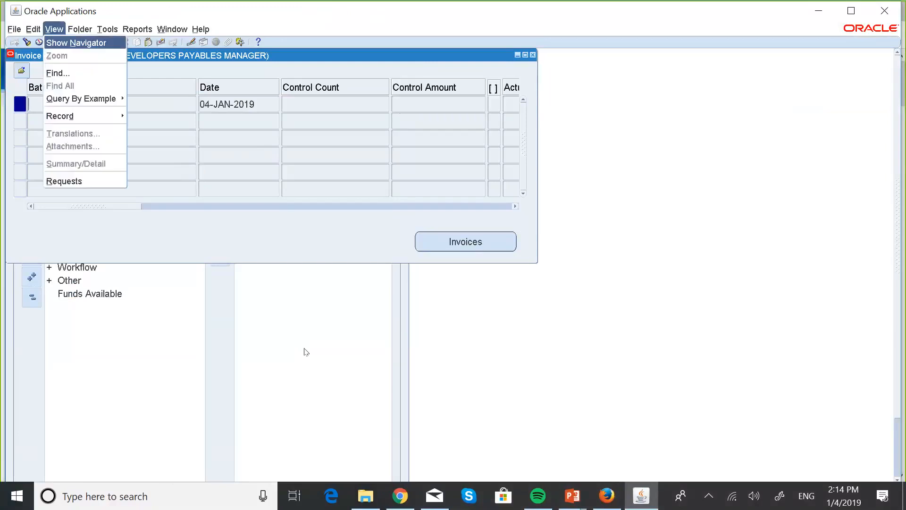
key("r")
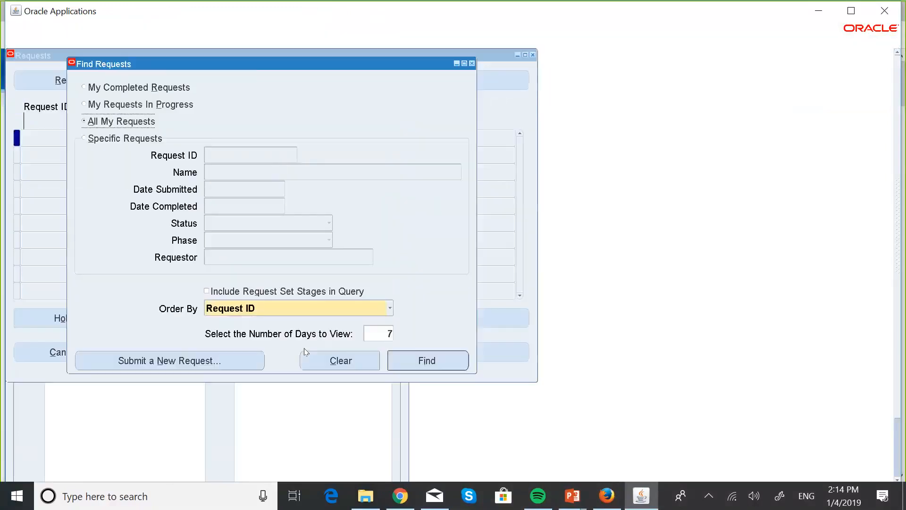
left_click(431, 361)
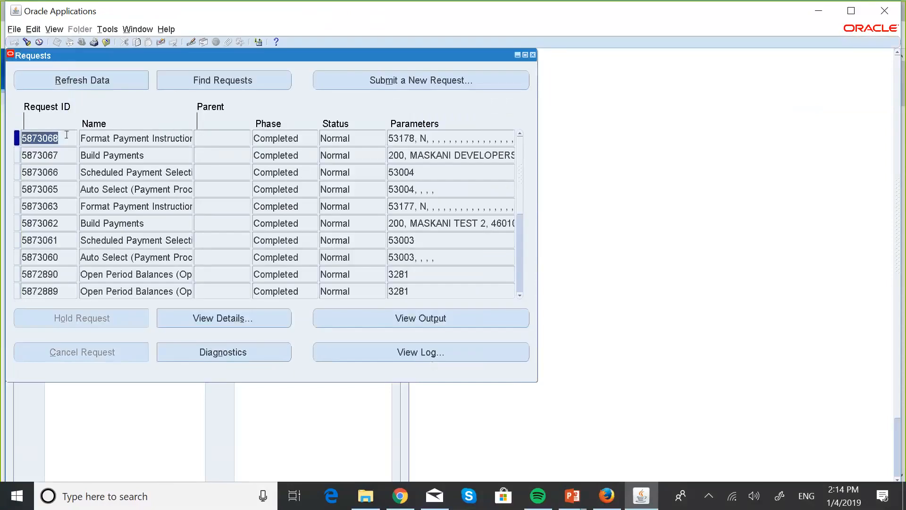
left_click(171, 137)
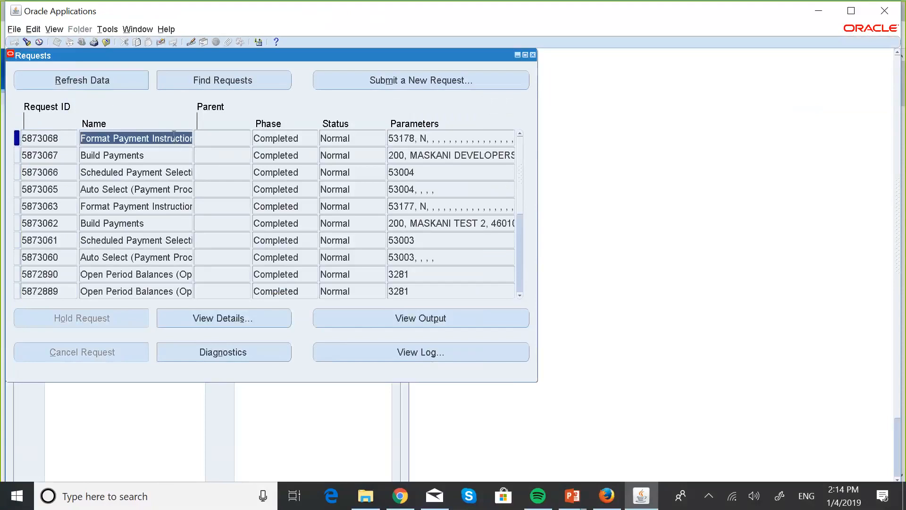
left_click(418, 317)
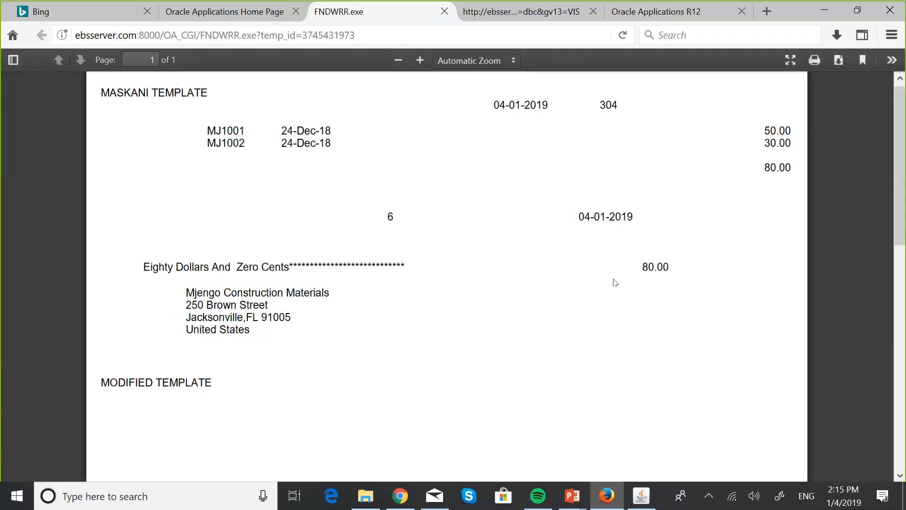
- Reopen Payments Manager, list the payment process requests needing action, and show the details of MASKANI DEVELOPERS PAY RUN 2
left_click(257, 6)
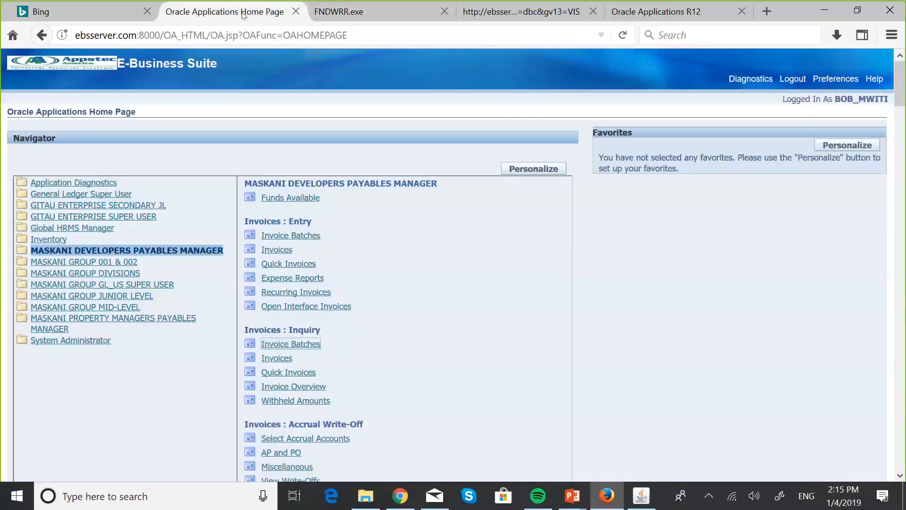
scroll(343, 296, "down", 5)
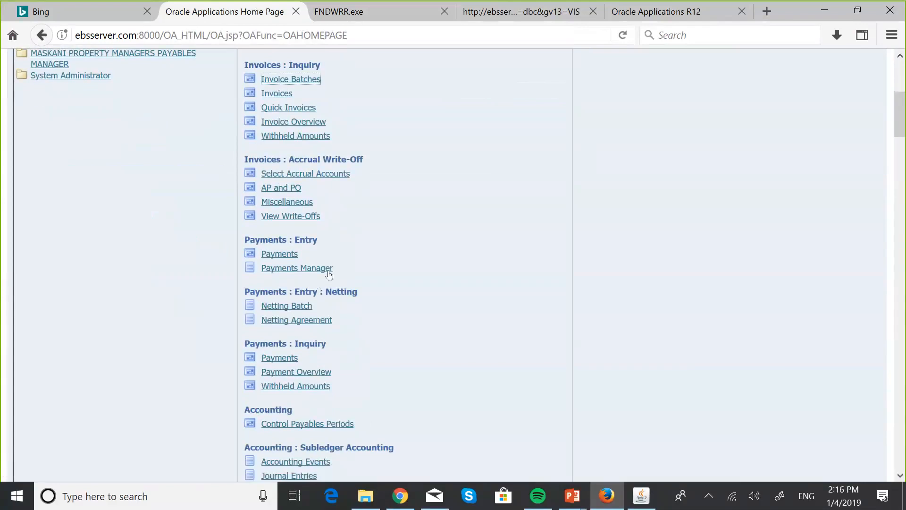
left_click(329, 268)
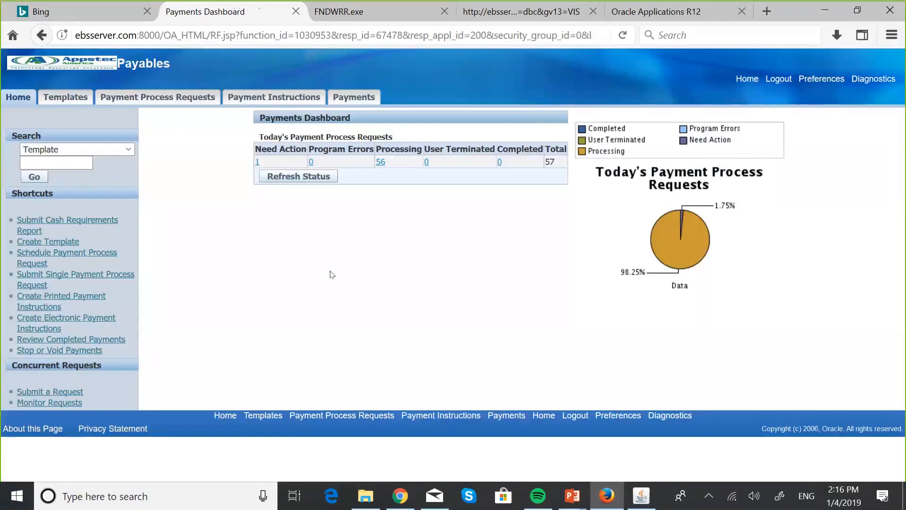
left_click(257, 163)
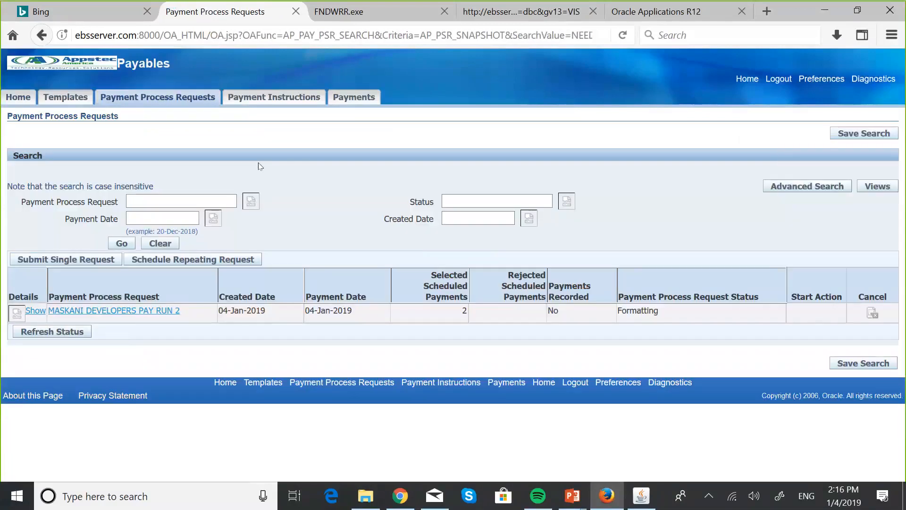
left_click(14, 316)
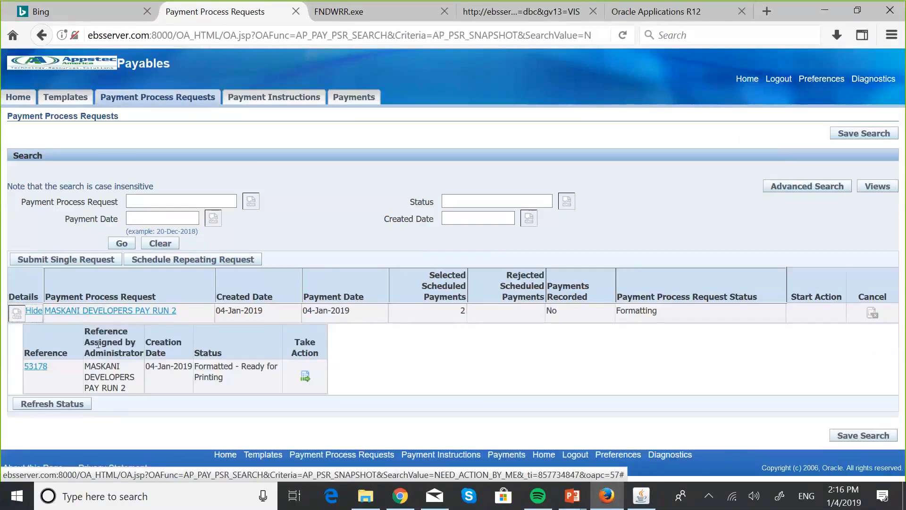
- Examine the submission details, document summary and payments of MASKANI DEVELOPERS PAY RUN 2, and return to the request list
left_click(155, 313)
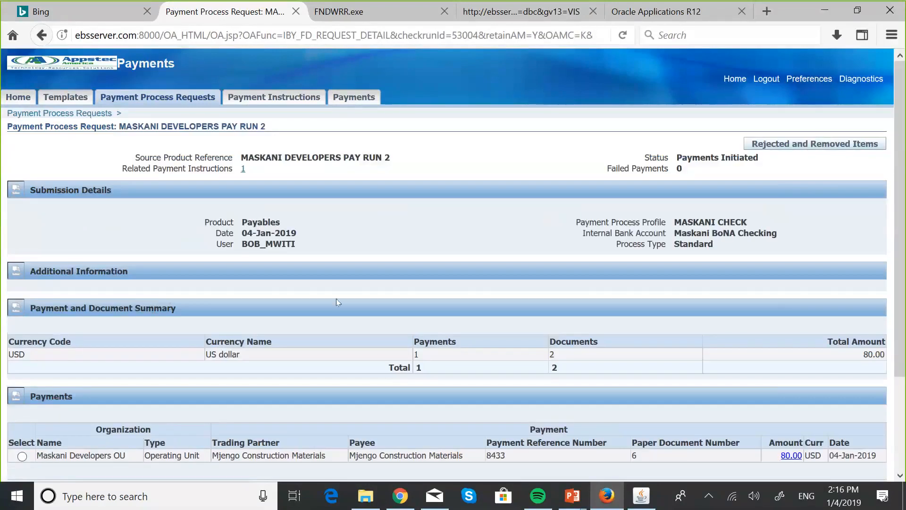
scroll(338, 303, "down", 1)
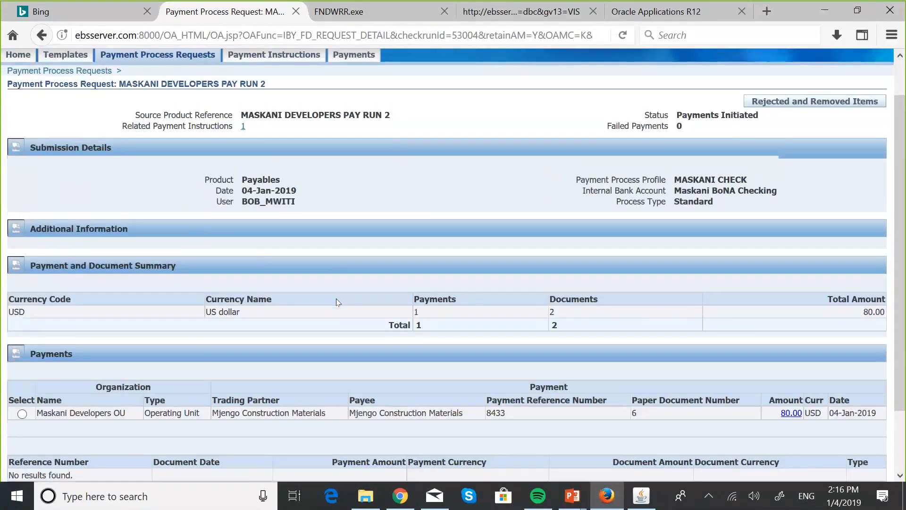
scroll(338, 302, "down", 2)
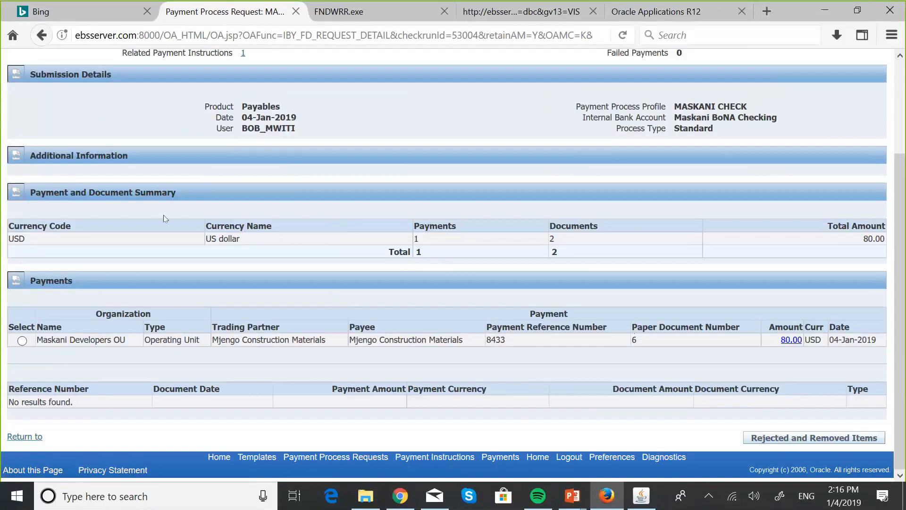
scroll(163, 214, "up", 3)
left_click(41, 43)
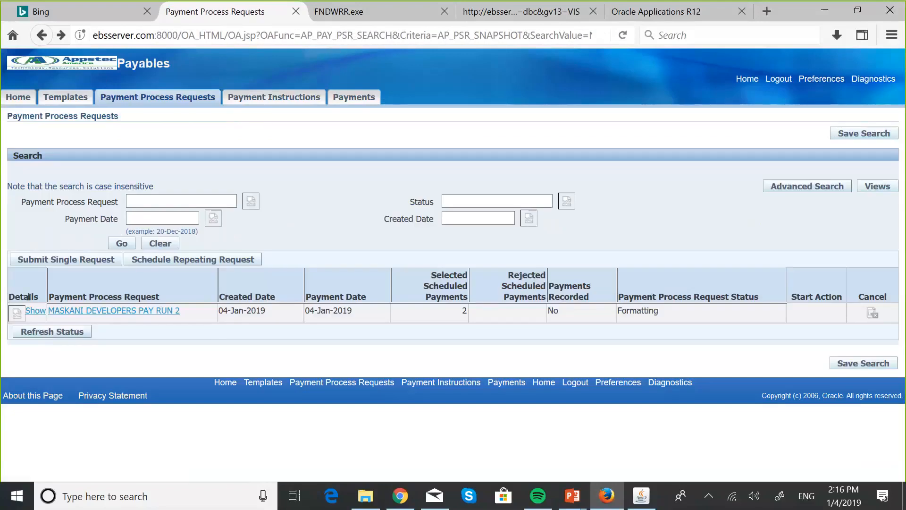
- Show the details of MASKANI DEVELOPERS PAY RUN 2 and take action on its payment instruction that is ready for printing
left_click(17, 313)
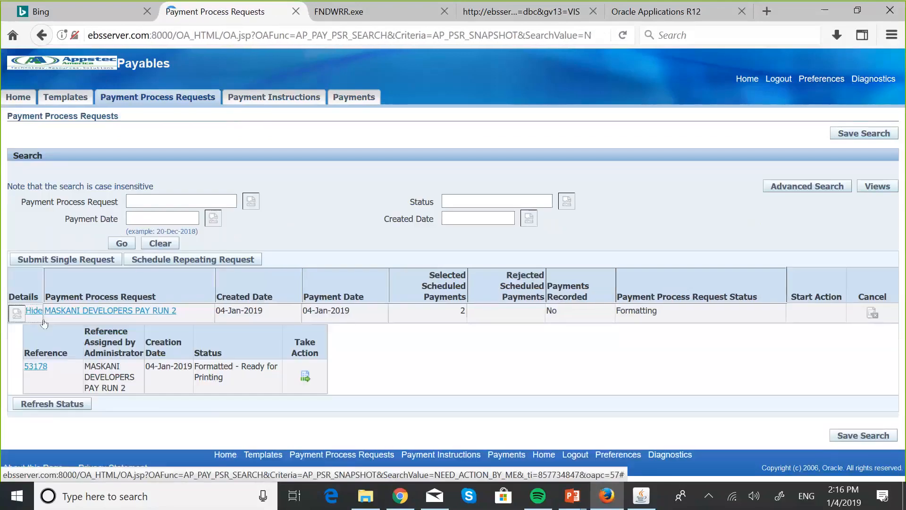
left_click(305, 377)
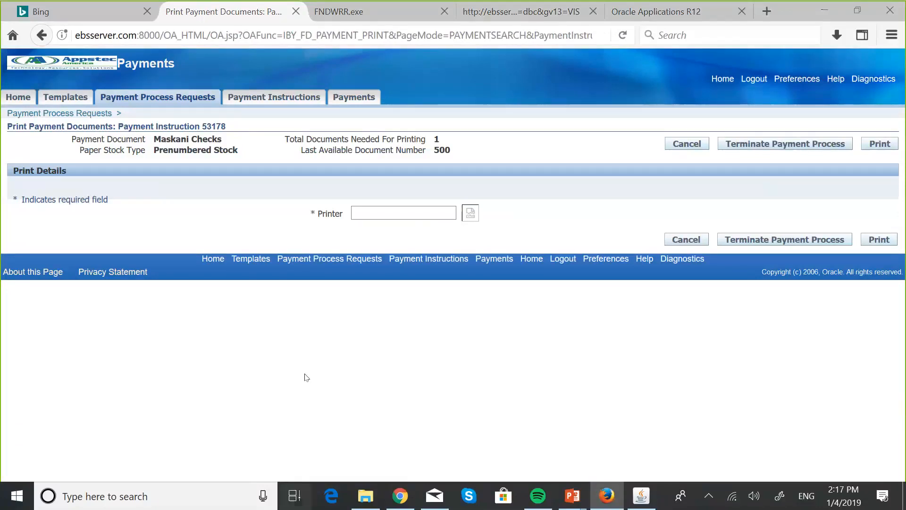
- Switch to the PowerPoint slide Confirming Payment Request to examine the confirmation flow, and return to the Print Payment Documents page
key("super+Tab")
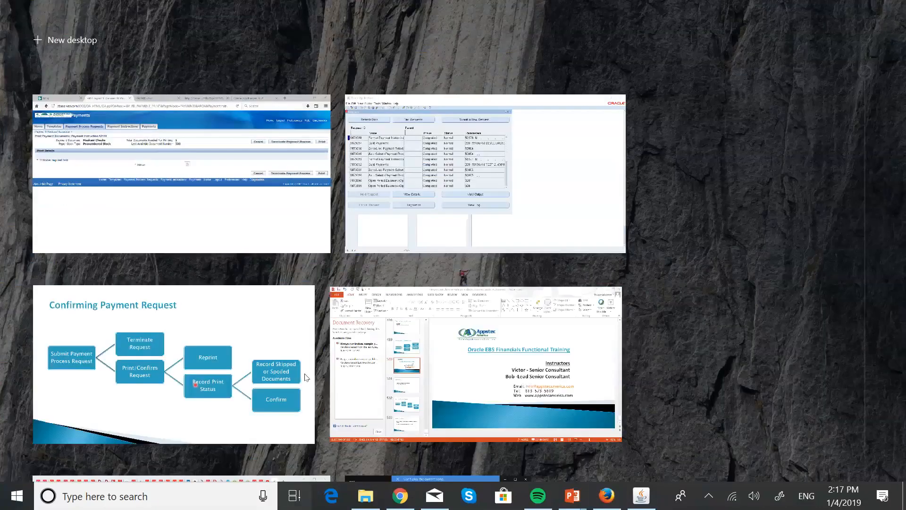
left_click(249, 352)
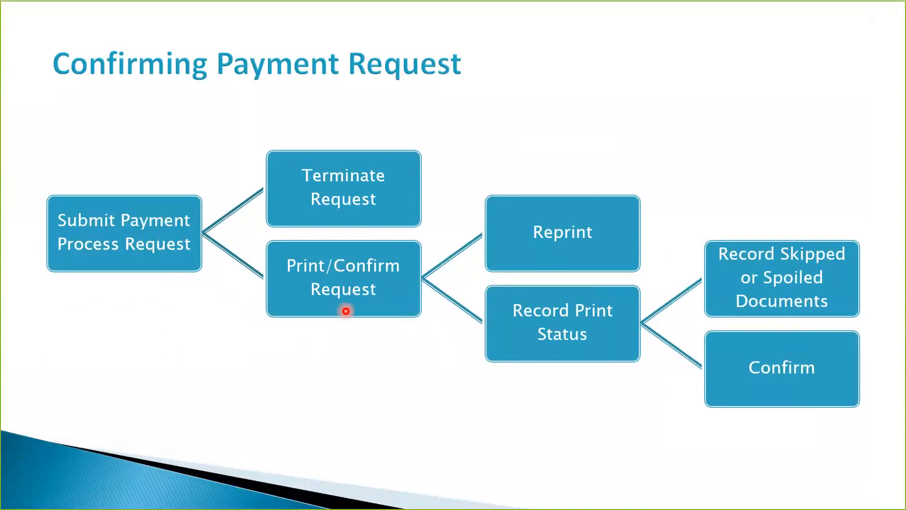
key("super+Tab")
left_click(426, 215)
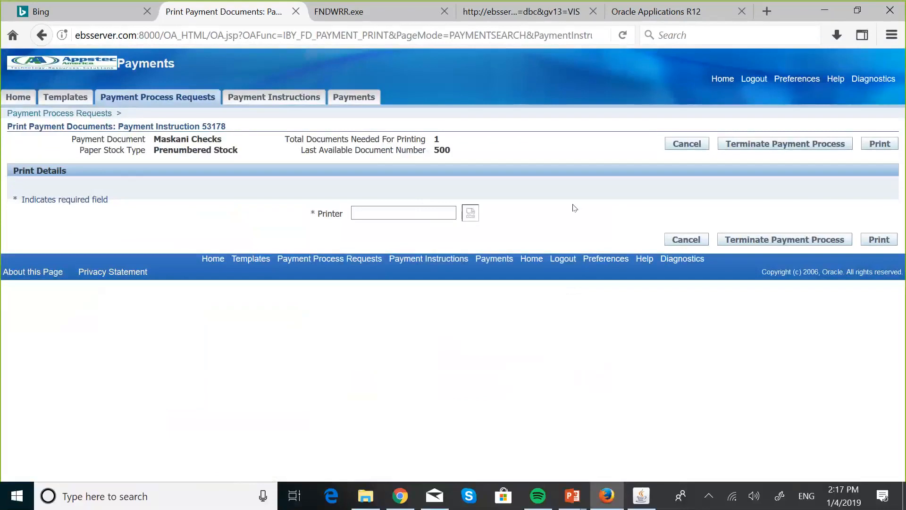
- Switch to Oracle Applications, view the Format Payment Instructions output again, and compare the check with the Print Payment Documents page
left_click(642, 496)
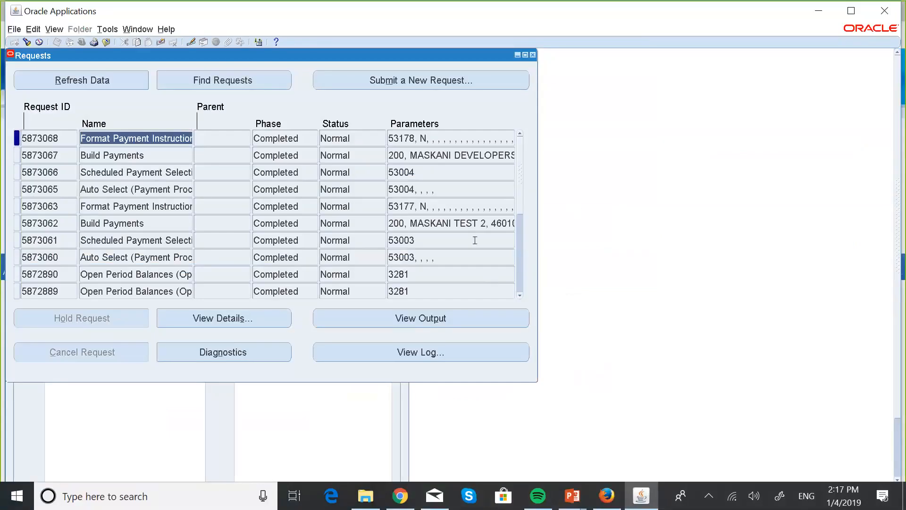
left_click(415, 318)
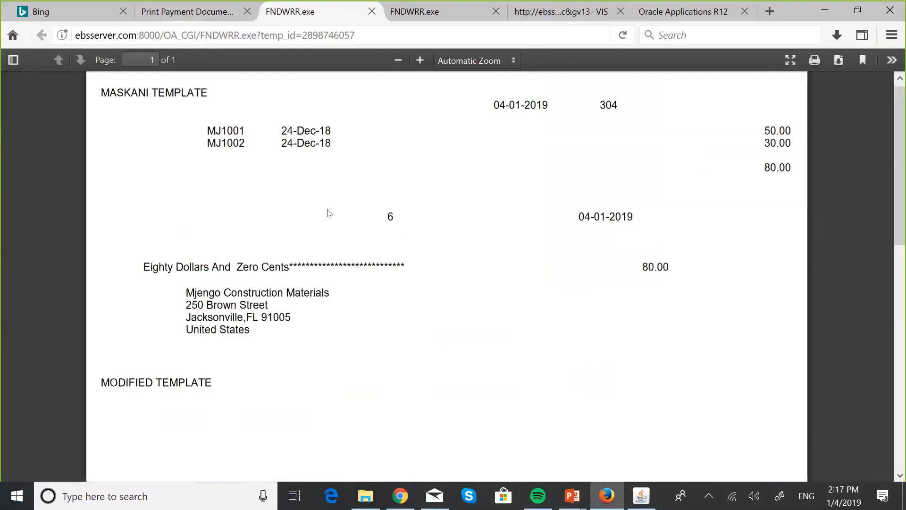
left_click(190, 9)
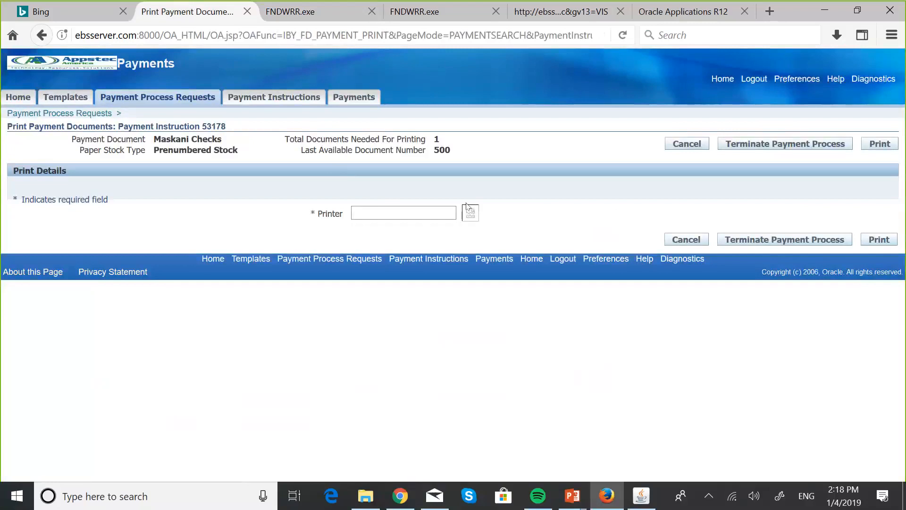
left_click(404, 210)
left_click(365, 211)
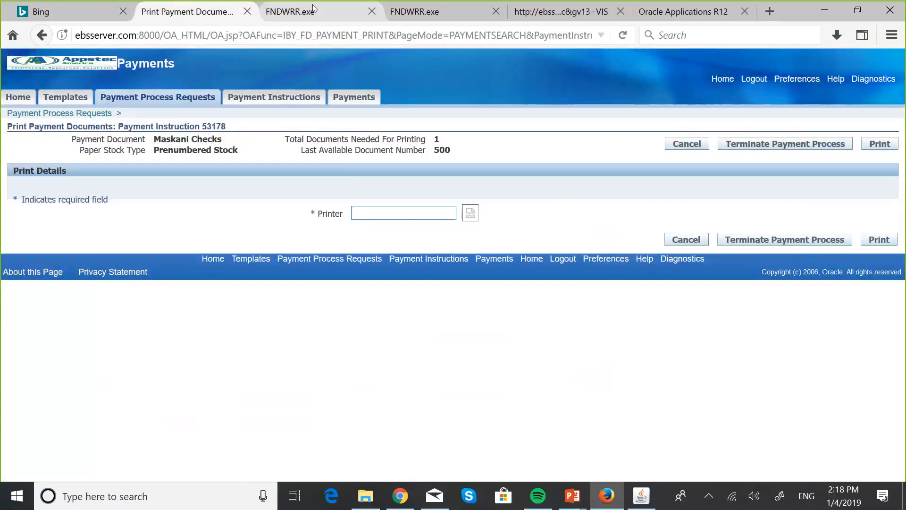
left_click(290, 11)
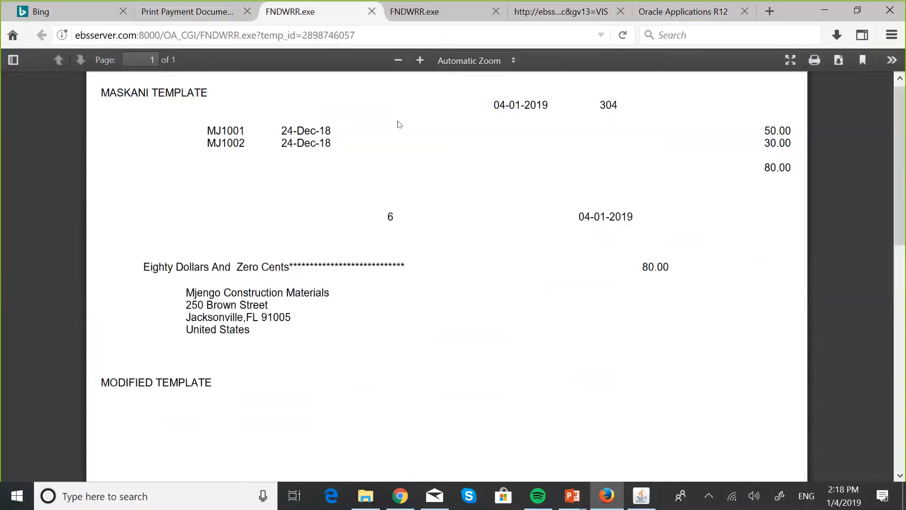
left_click(206, 14)
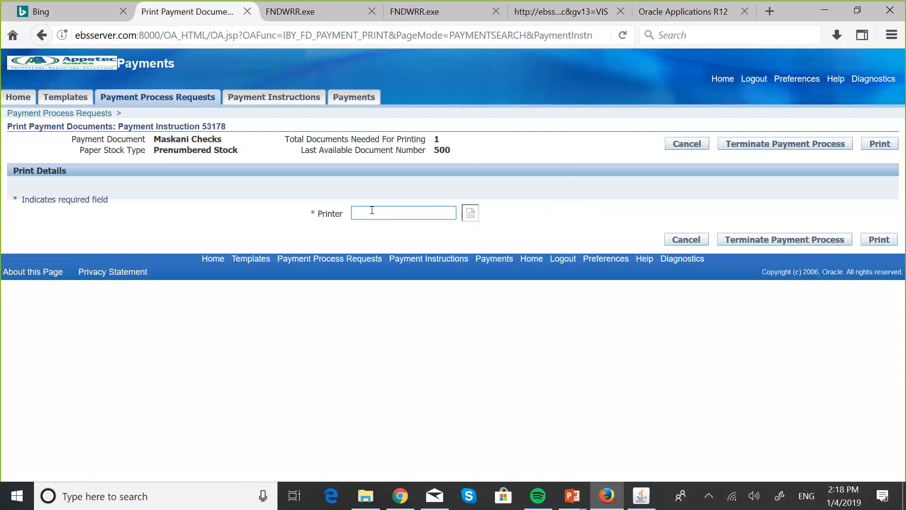
- Set the printer to noprint and print the payment documents for the Maskani Checks payment instruction
type("noprin")
key("Tab")
type("t")
key("Tab")
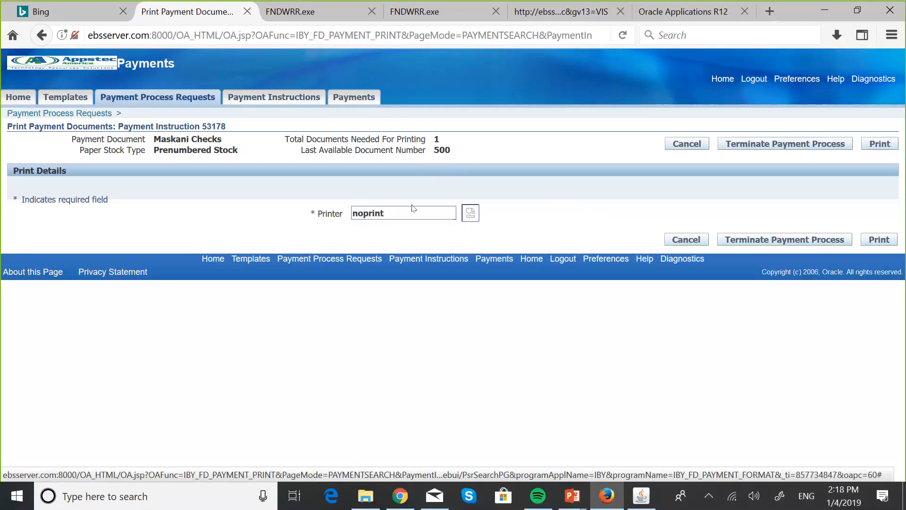
left_click(391, 207)
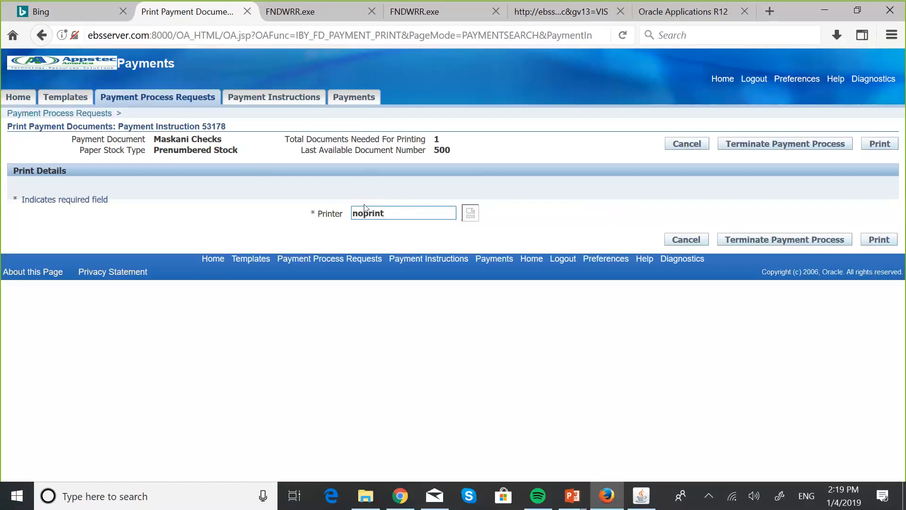
left_click(874, 150)
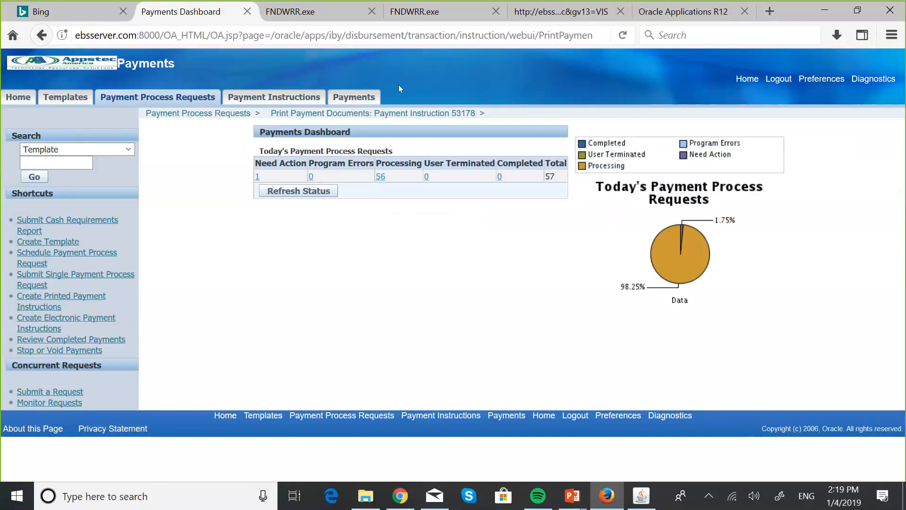
- Refresh the concurrent requests in Oracle Applications, view the output of the newest Format Payment Instructions request, and close that output
left_click(308, 17)
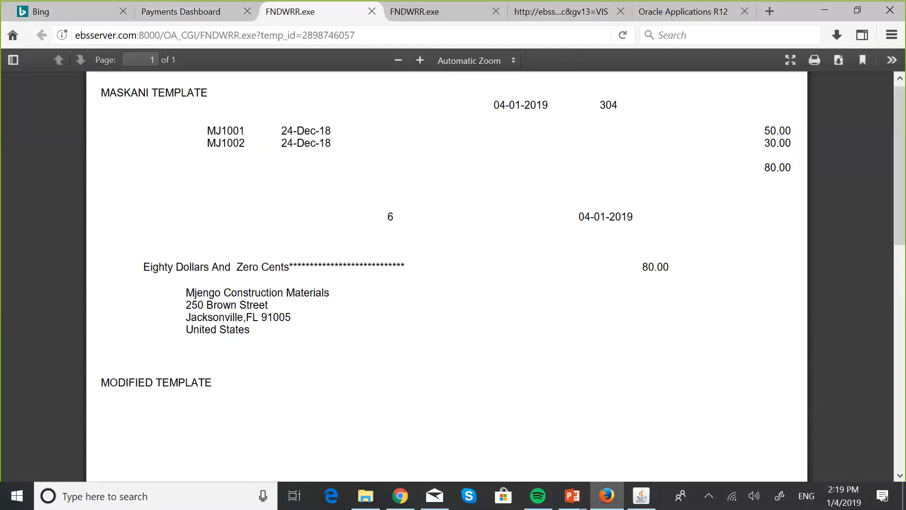
left_click(641, 496)
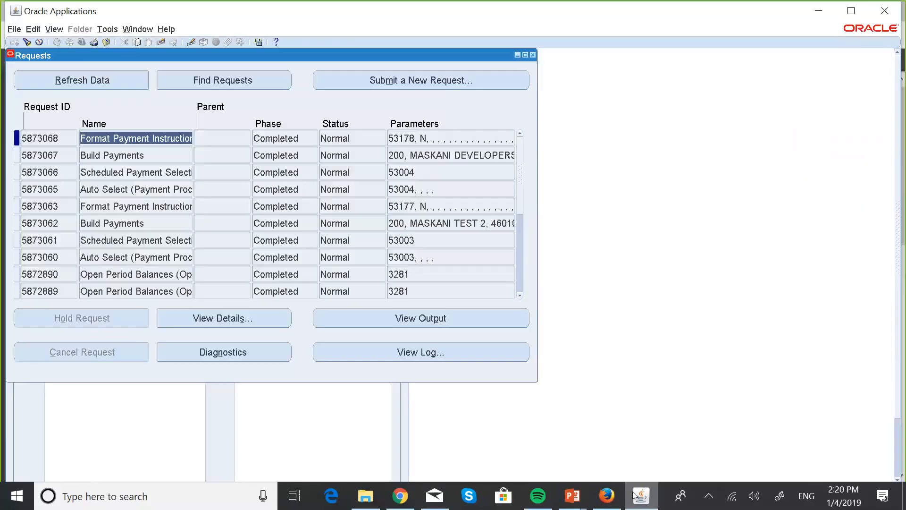
left_click(98, 78)
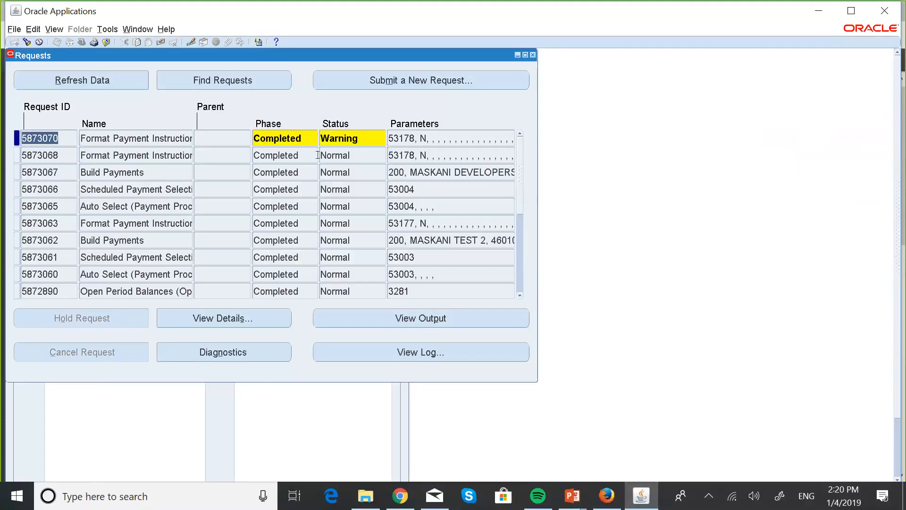
left_click(411, 319)
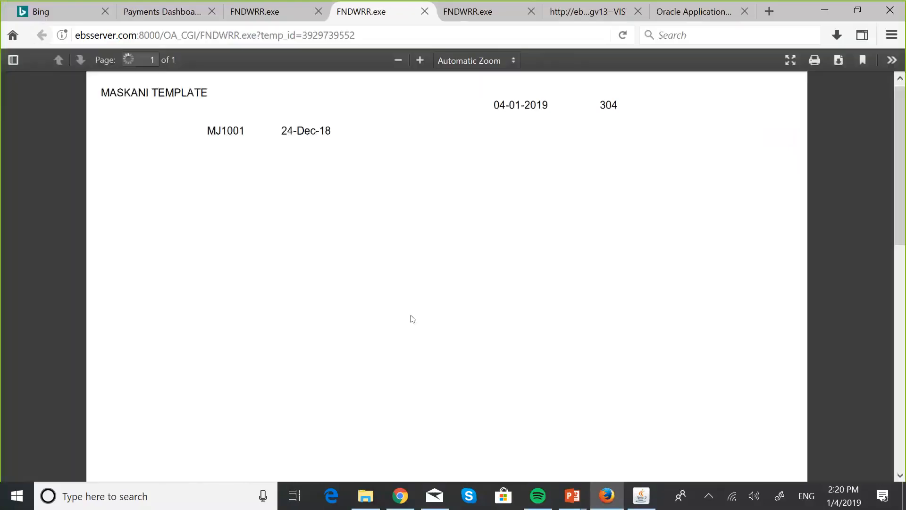
right_click(359, 15)
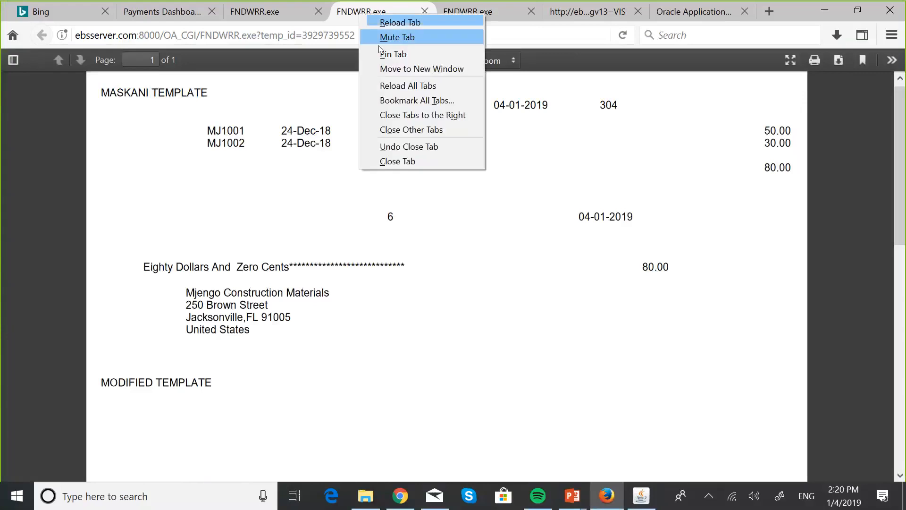
left_click(388, 162)
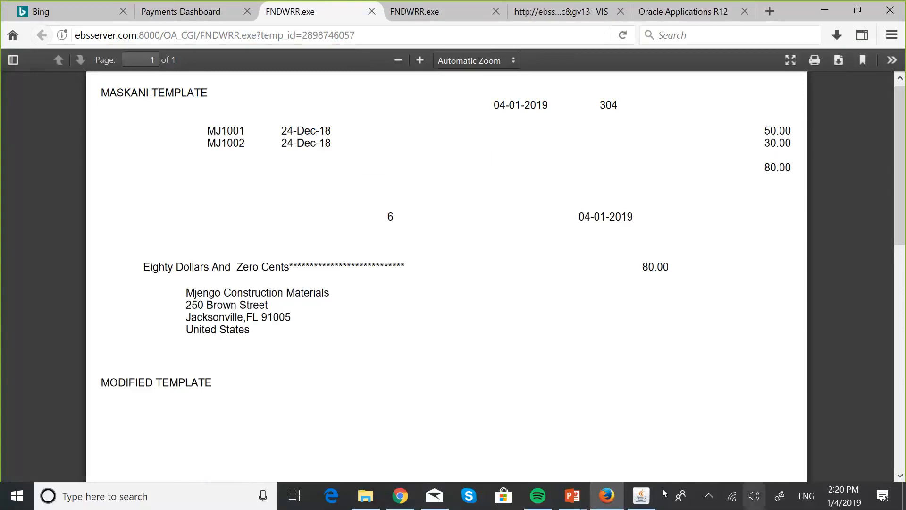
- Switch to Oracle Applications and read the log of the newest Format Payment Instructions request through to its print completion section
left_click(637, 504)
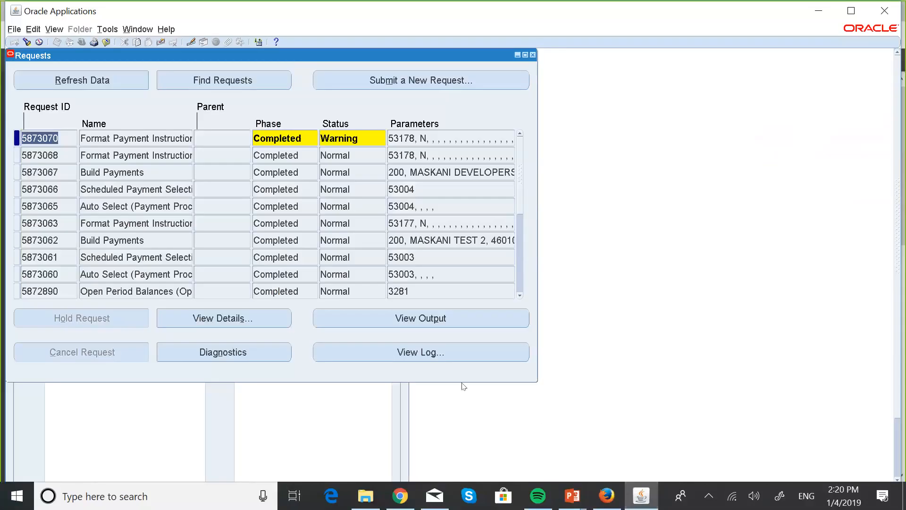
left_click(434, 357)
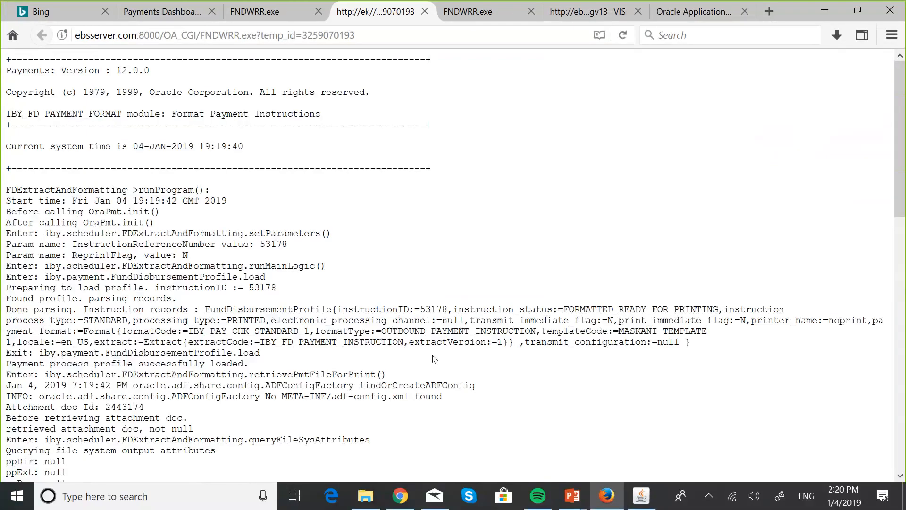
scroll(433, 359, "down", 15)
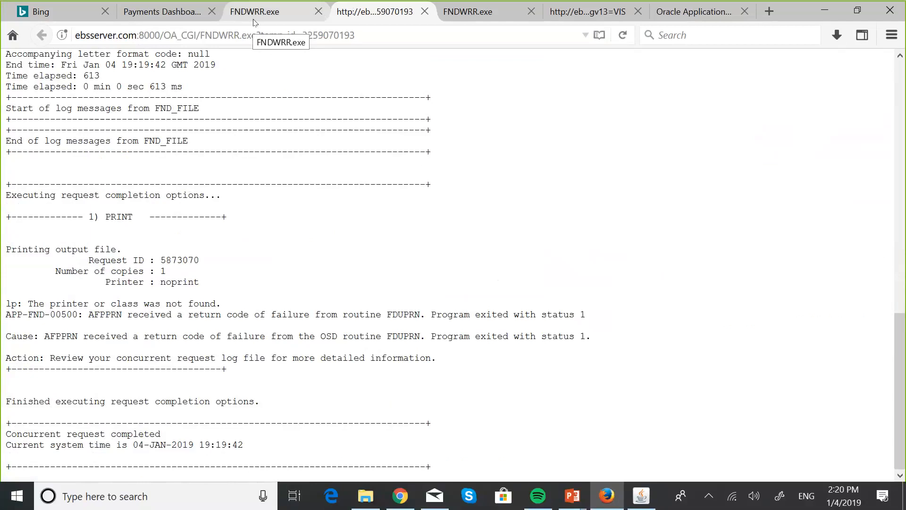
- Return to the Payments Dashboard, list the requests needing action, and take action on the payment instruction of MASKANI DEVELOPERS PAY RUN 2
left_click(174, 6)
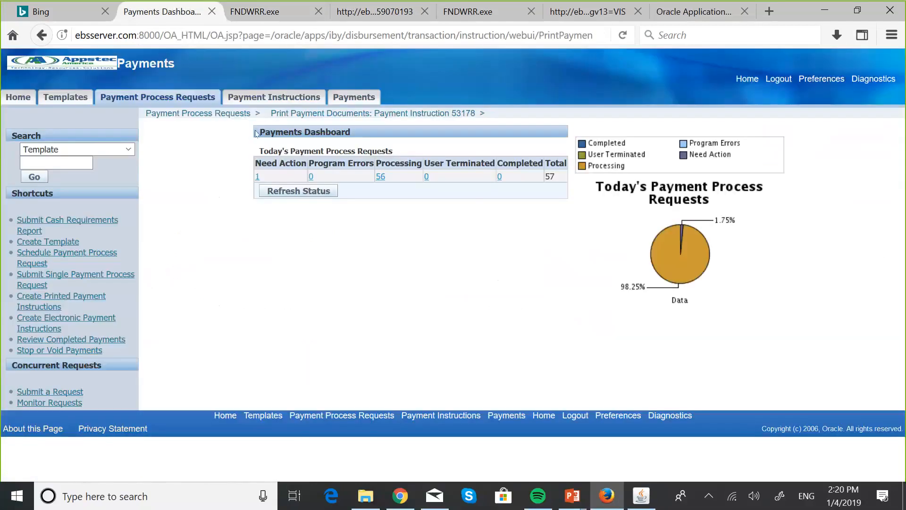
left_click(257, 178)
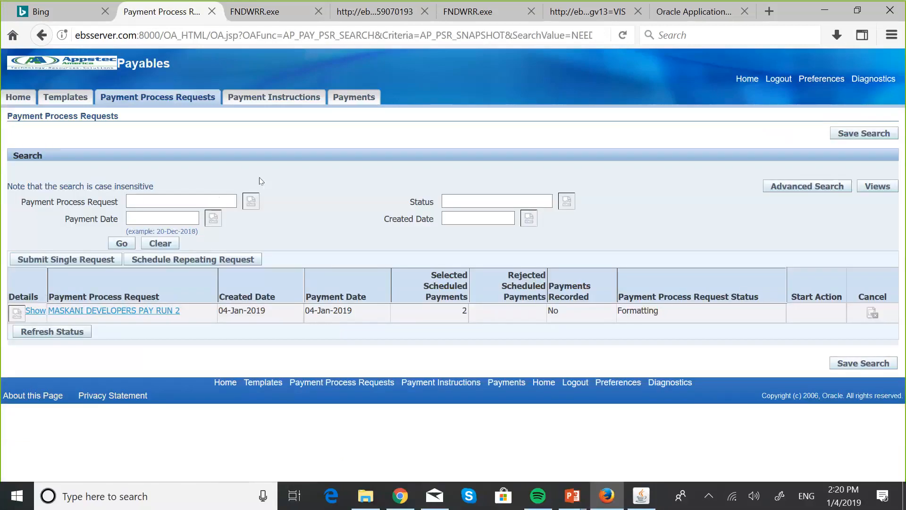
left_click(23, 316)
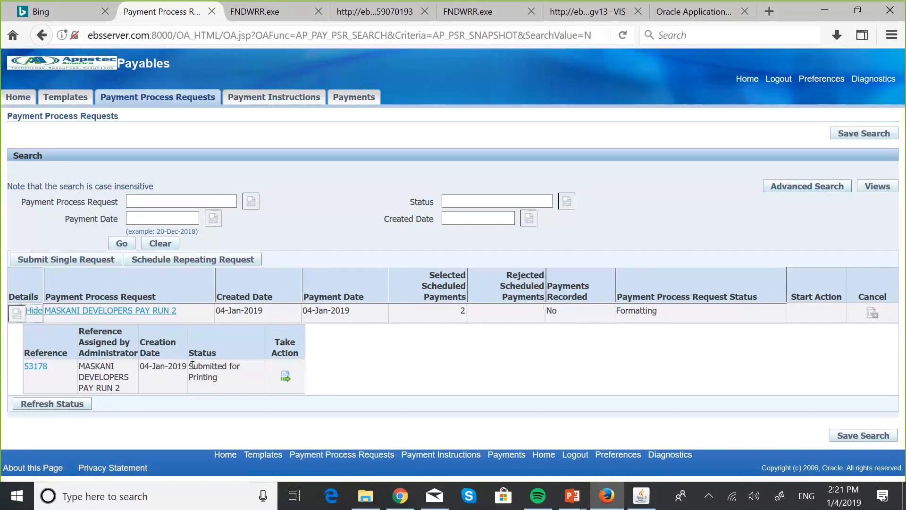
left_click(286, 376)
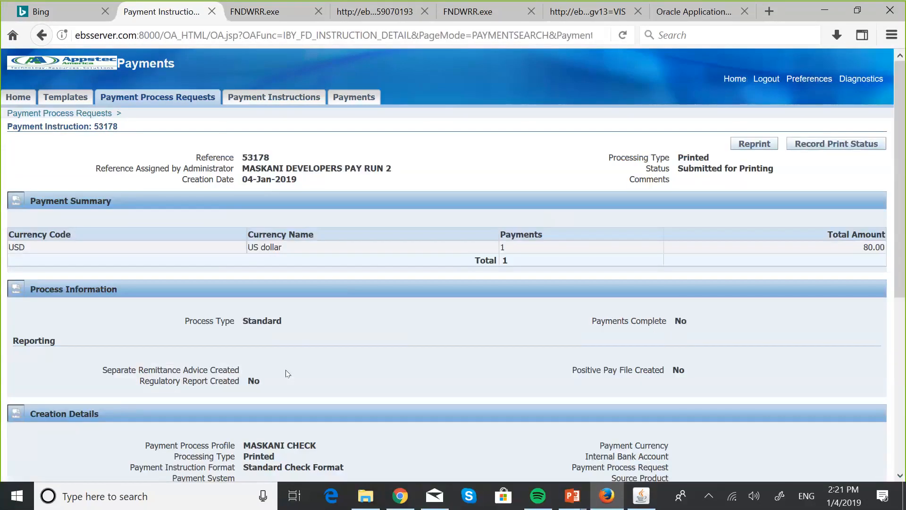
- Switch to the PowerPoint slide Confirming Payment Request to examine the Reprint and Record Print Status options, and return to the payment instruction page
key("super+Tab")
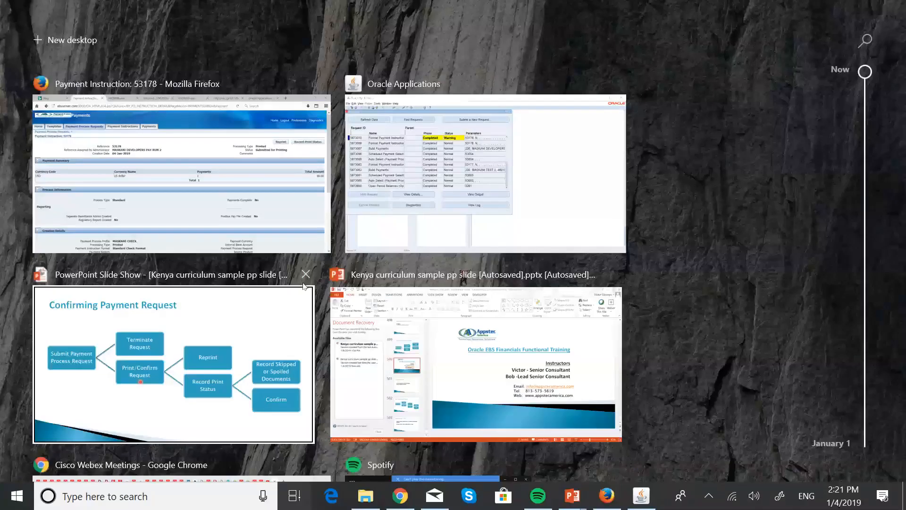
left_click(219, 345)
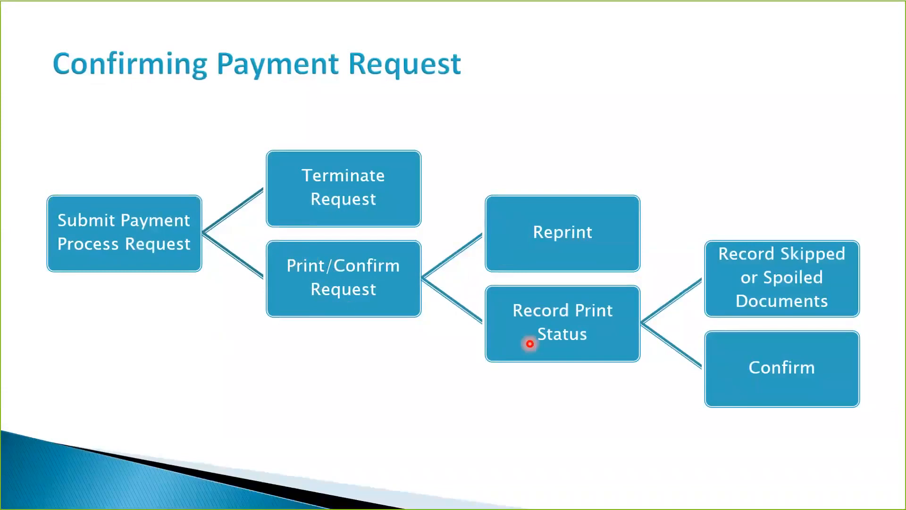
key("super+Tab")
left_click(511, 196)
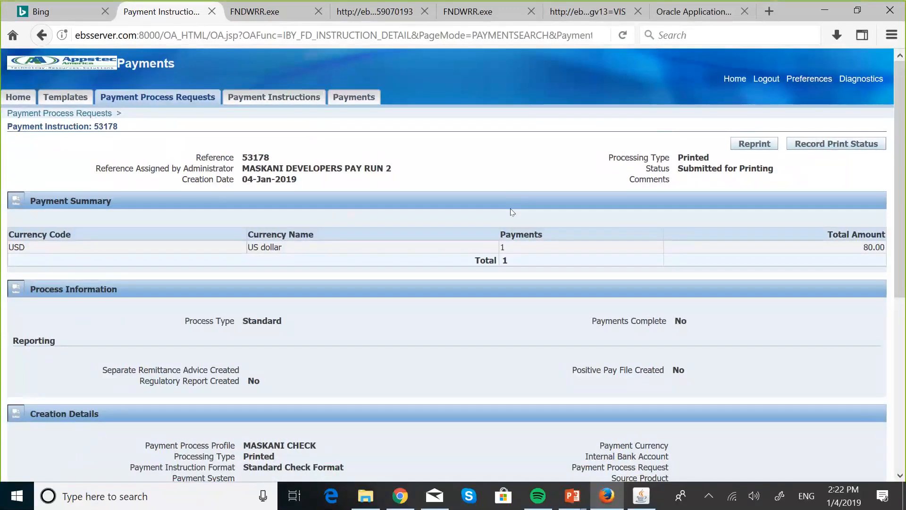
- Review the payment instruction's creation details and payments, and start recording its print status
scroll(359, 255, "down", 6)
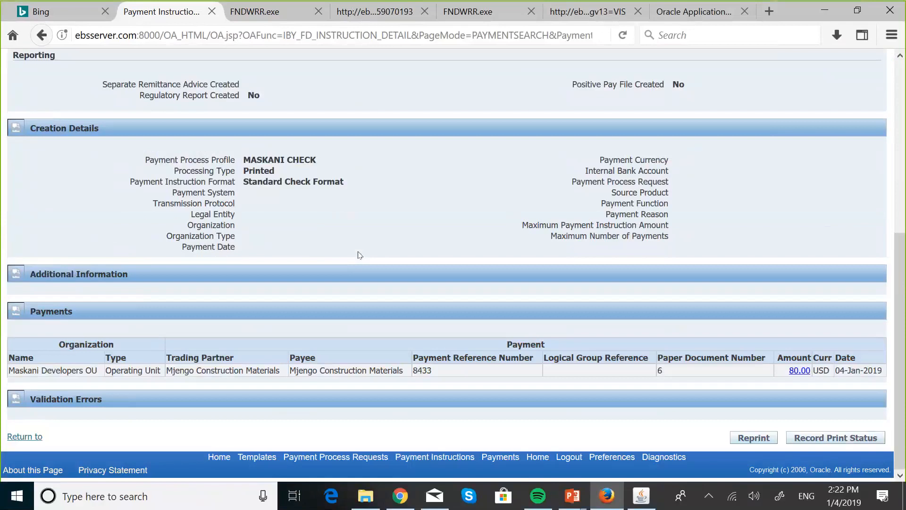
scroll(359, 255, "up", 5)
scroll(360, 255, "up", 1)
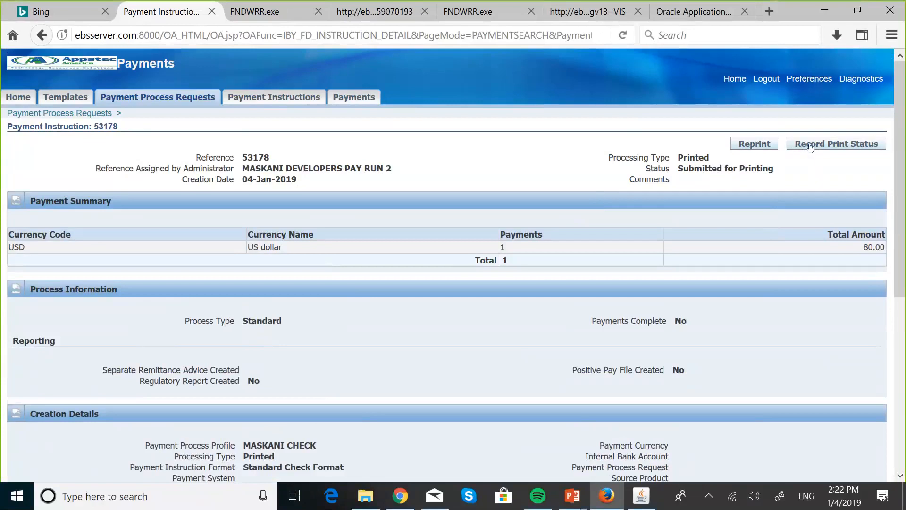
left_click(810, 146)
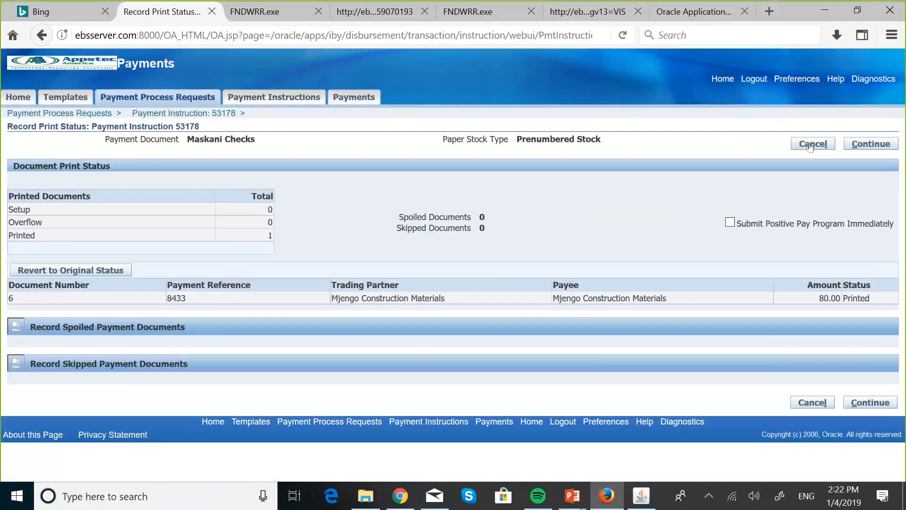
- Switch to the PowerPoint slide to examine the branches under Record Print Status, and return to the Record Print Status page
key("super+Tab")
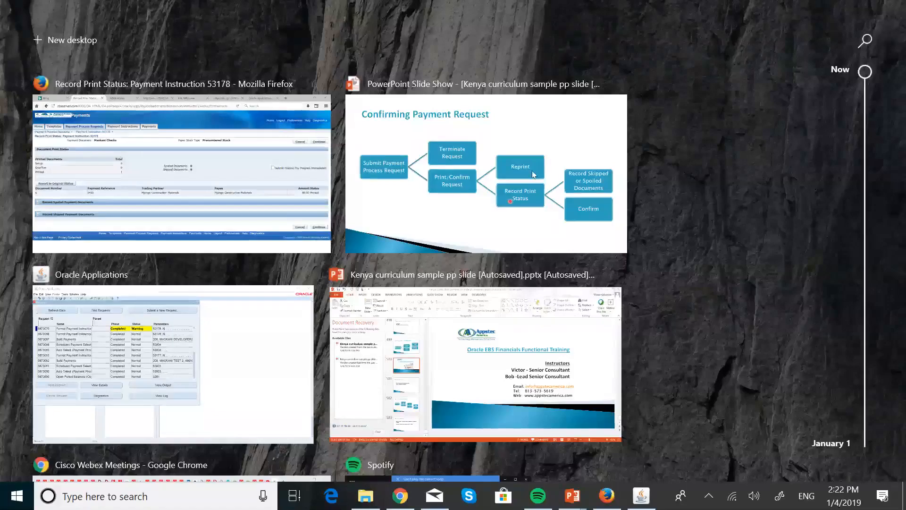
left_click(534, 174)
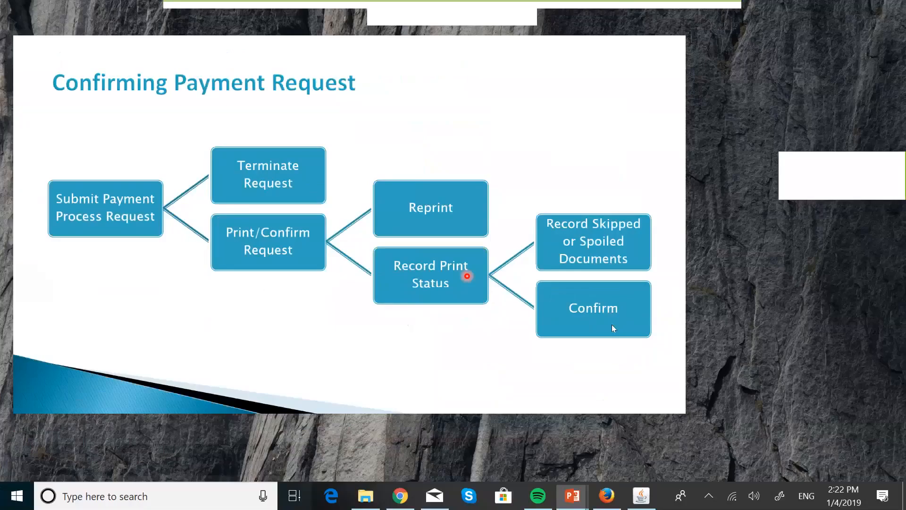
key("super+Tab")
left_click(438, 197)
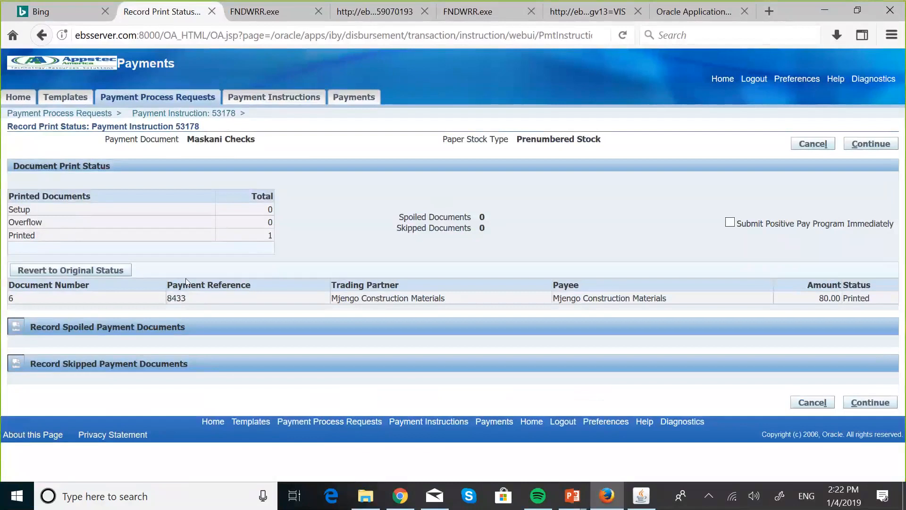
- Expand the Record Spoiled Payment Documents and Record Skipped Payment Documents sections and examine their document number ranges and tips
left_click(19, 333)
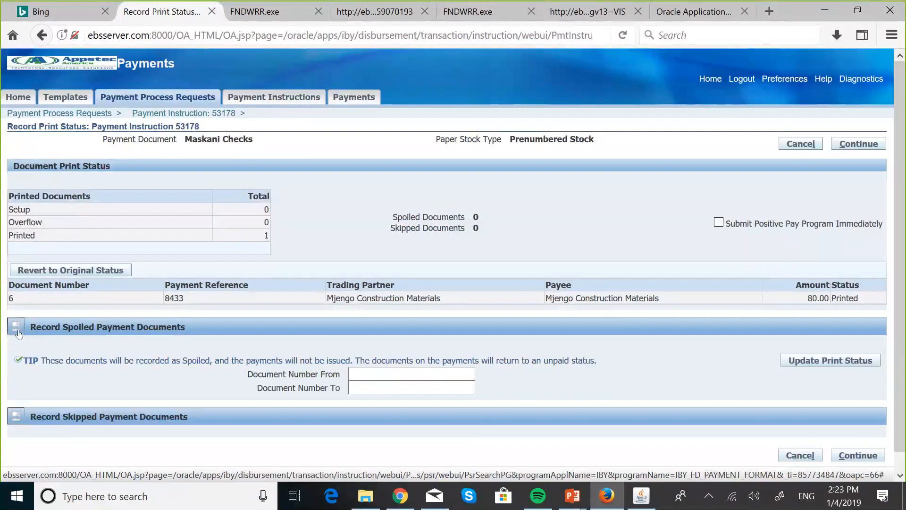
left_click(16, 419)
scroll(243, 380, "down", 2)
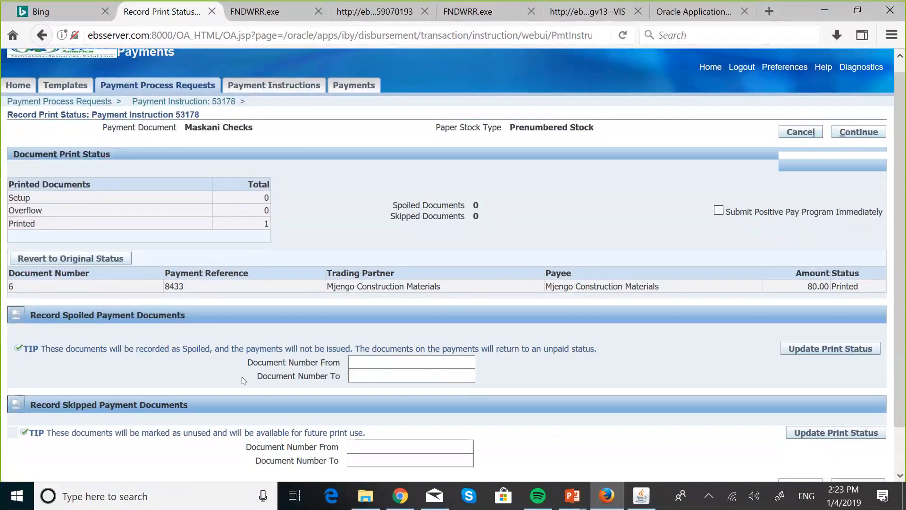
scroll(243, 380, "down", 2)
scroll(243, 381, "up", 3)
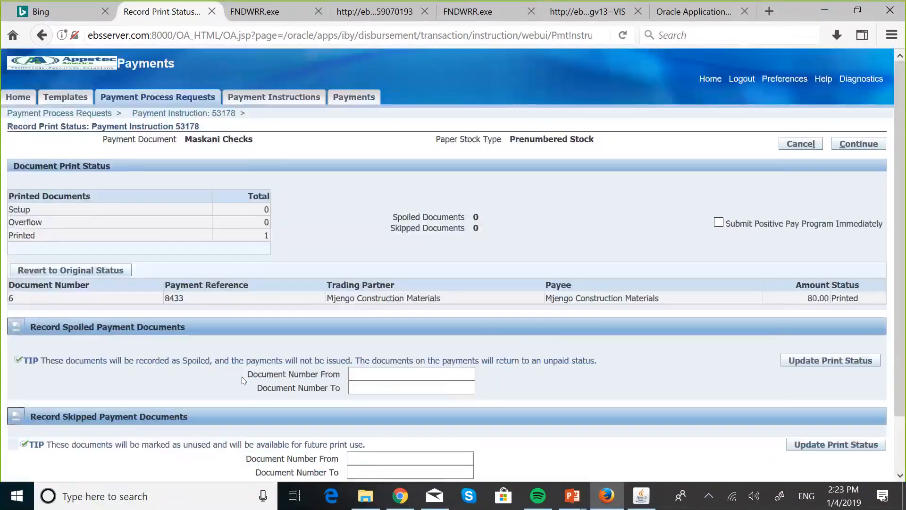
scroll(243, 380, "down", 2)
scroll(243, 380, "up", 2)
- Continue without recording spoiled or skipped documents and confirm the print status of the Maskani Checks payment as final
left_click(850, 148)
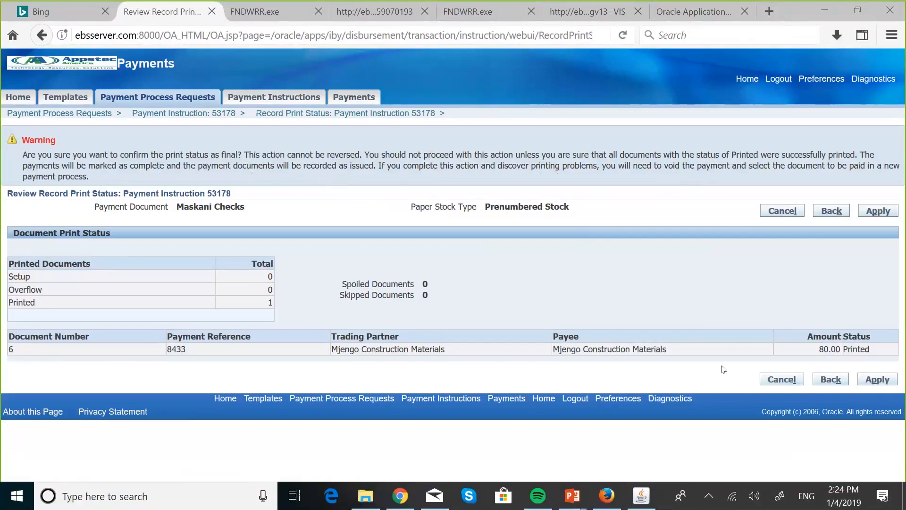
left_click(871, 380)
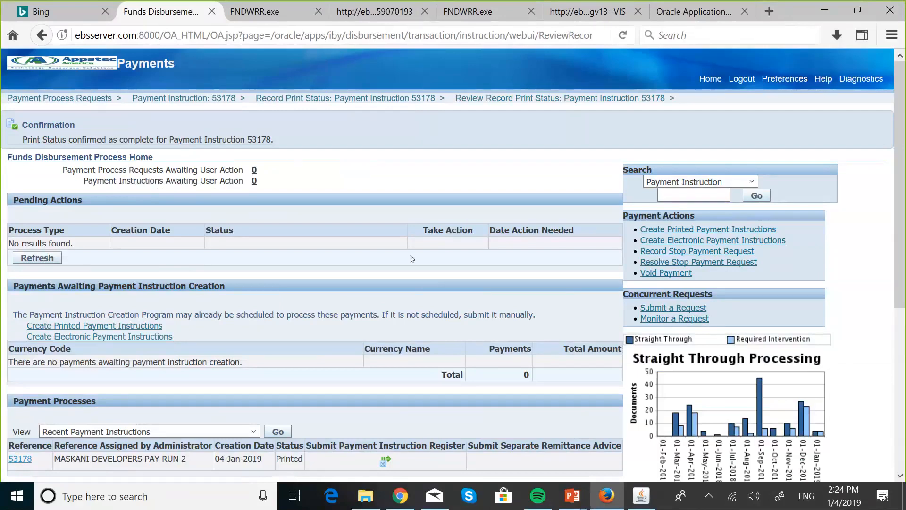
- Examine the pending actions and payment processes on the Funds Disbursement Process Home page, and switch to the PowerPoint slide Confirming Payment Request
scroll(411, 257, "down", 3)
scroll(410, 257, "down", 1)
scroll(411, 258, "down", 1)
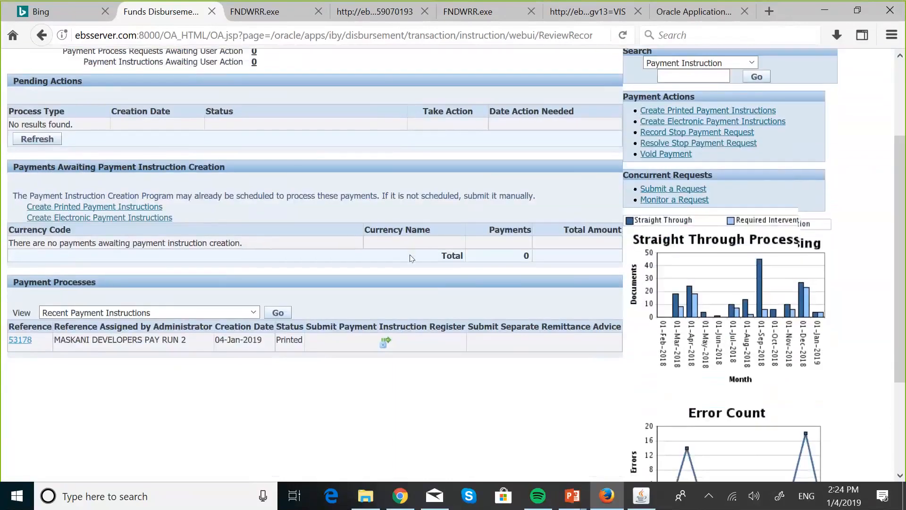
scroll(412, 258, "down", 1)
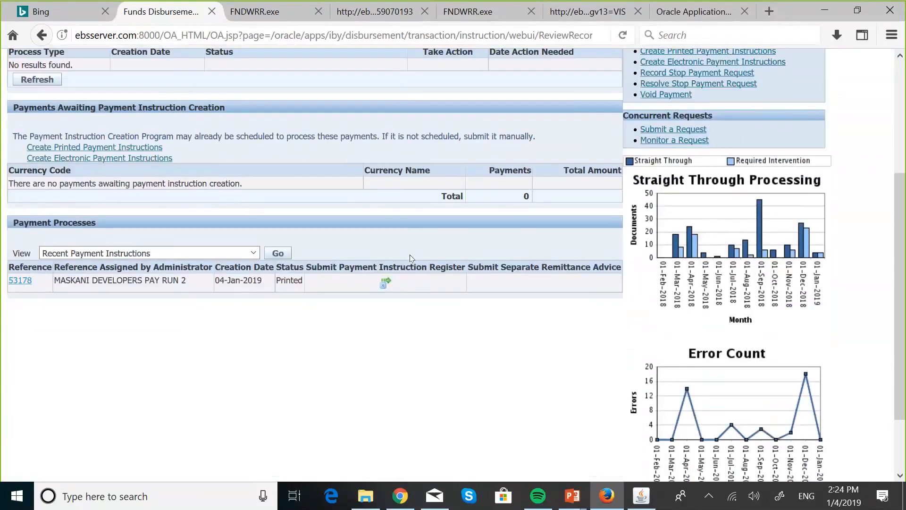
scroll(410, 254, "up", 5)
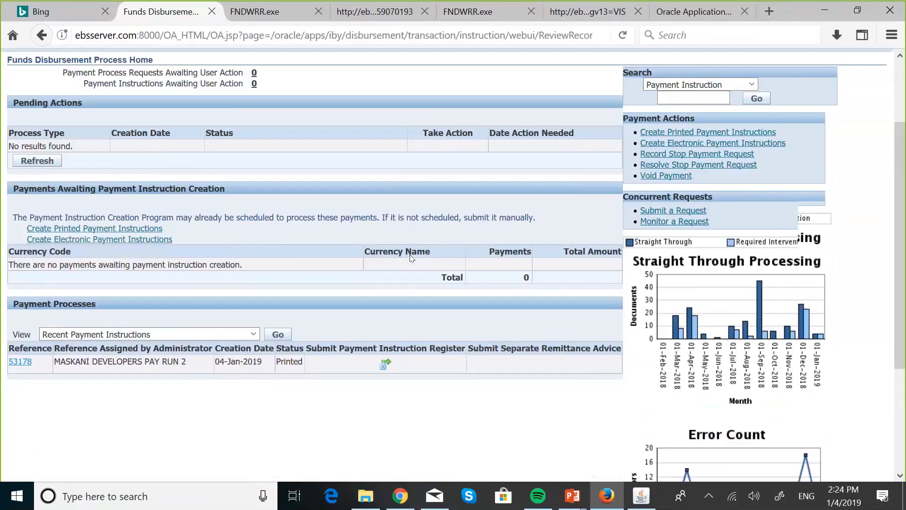
scroll(409, 255, "down", 1)
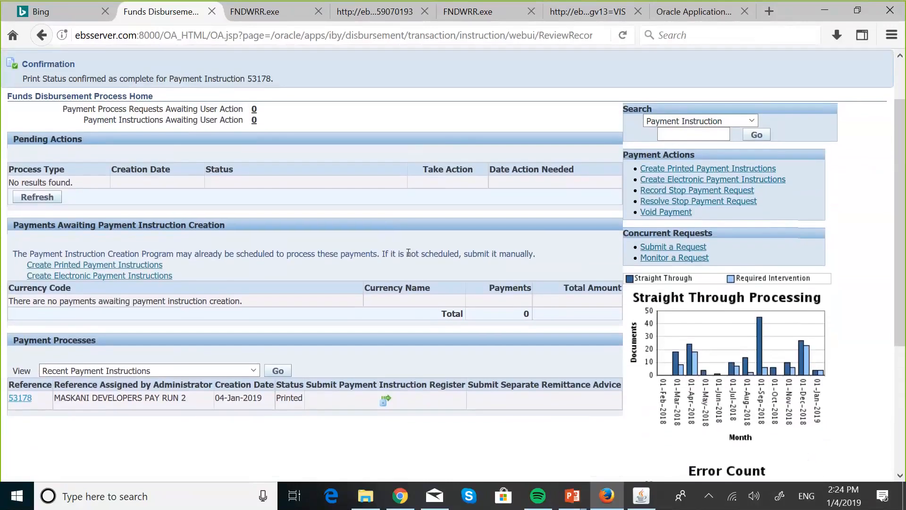
scroll(412, 258, "up", 1)
scroll(410, 258, "up", 1)
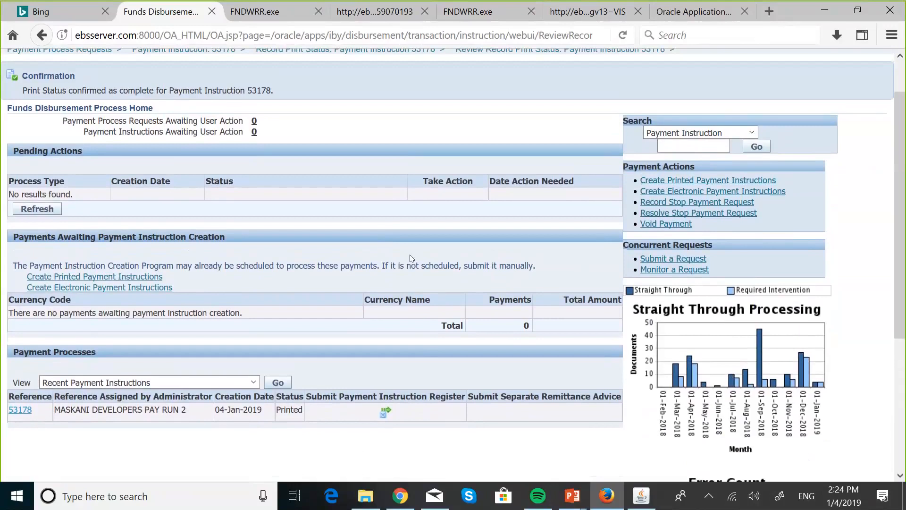
key("super+Tab")
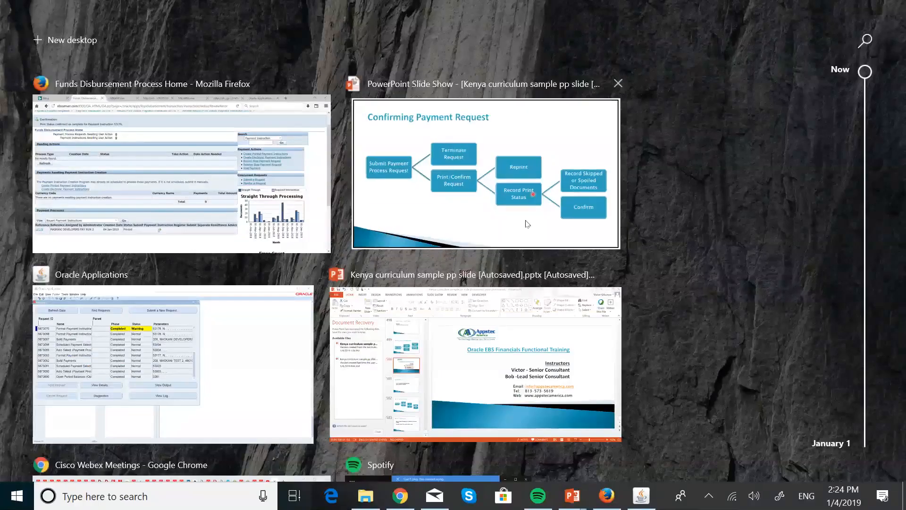
left_click(528, 223)
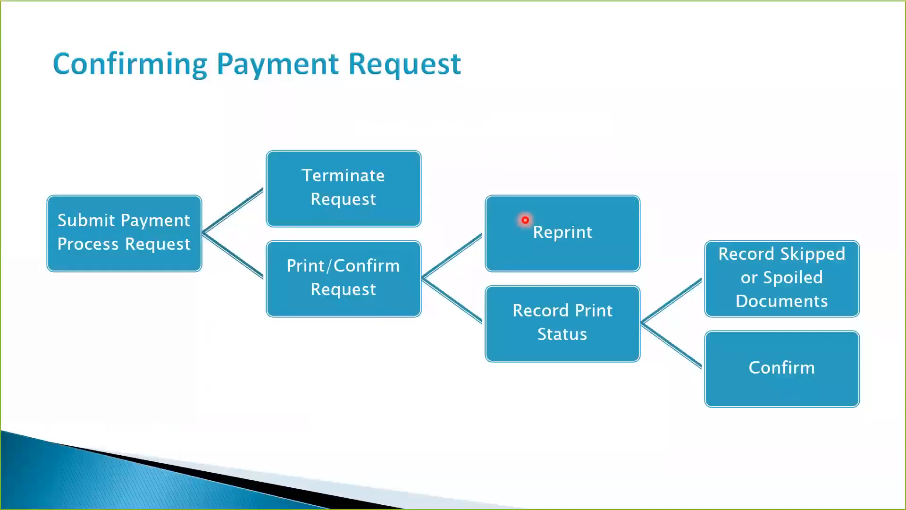
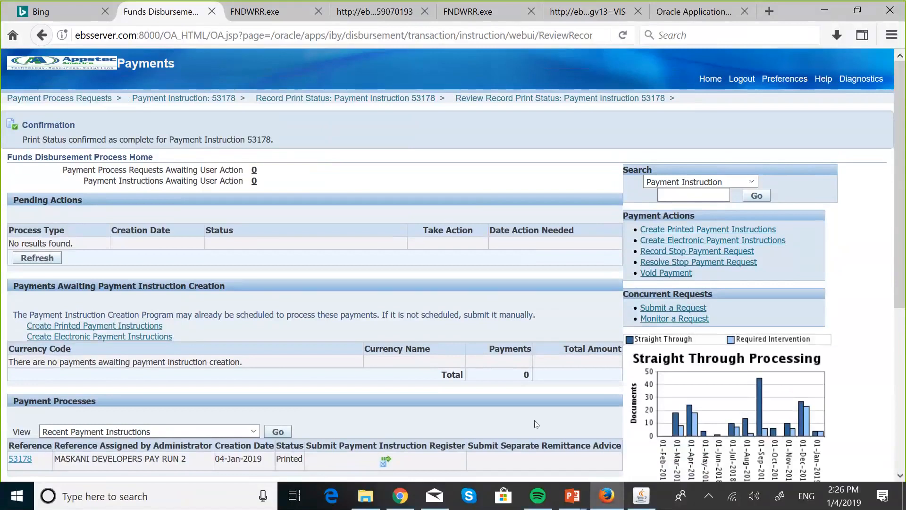
- Switch to Oracle Applications, close the Requests and Invoice Batches windows, and open the Payments entry form
left_click(639, 495)
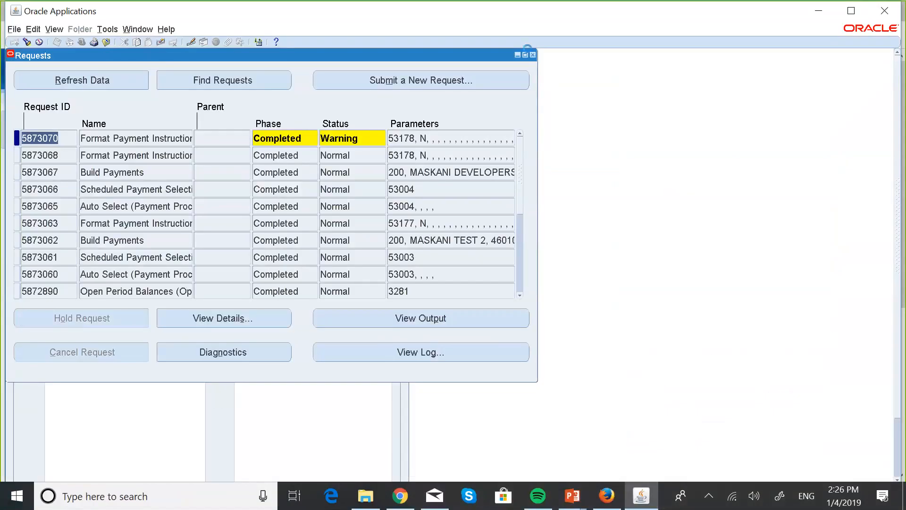
left_click(533, 55)
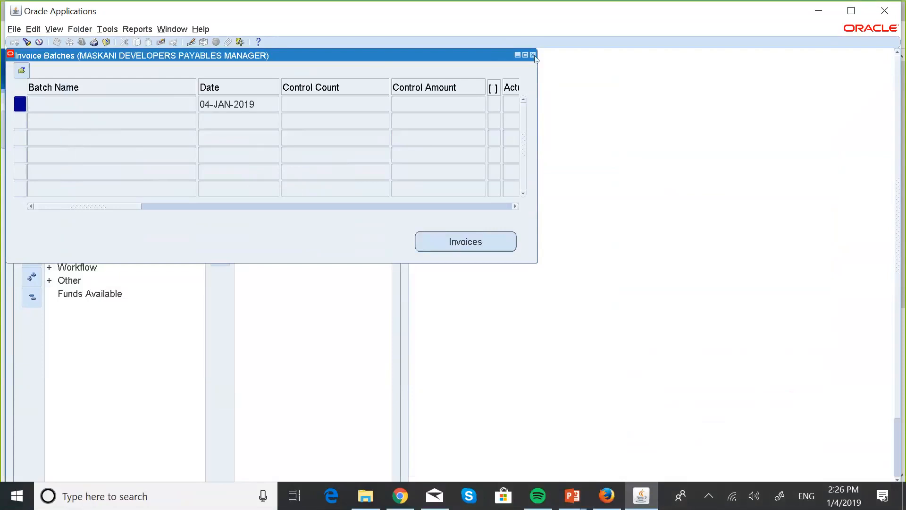
left_click(533, 54)
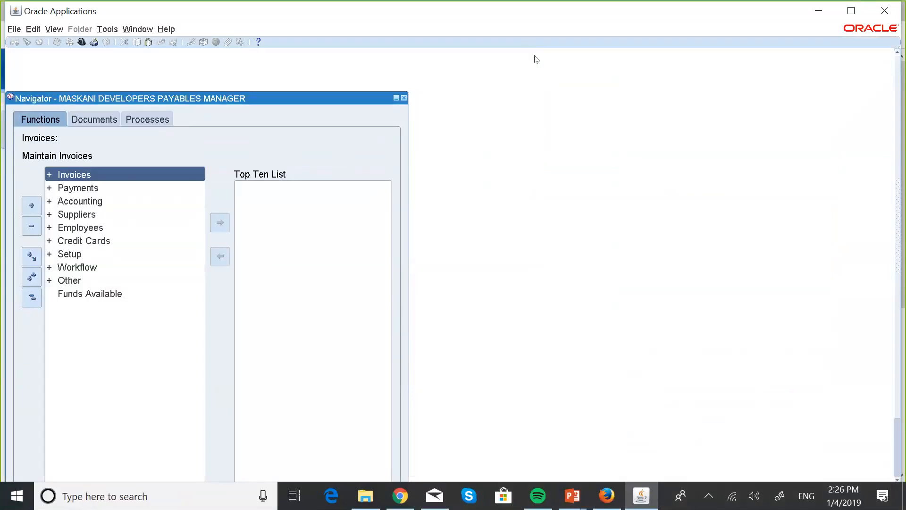
double_click(90, 189)
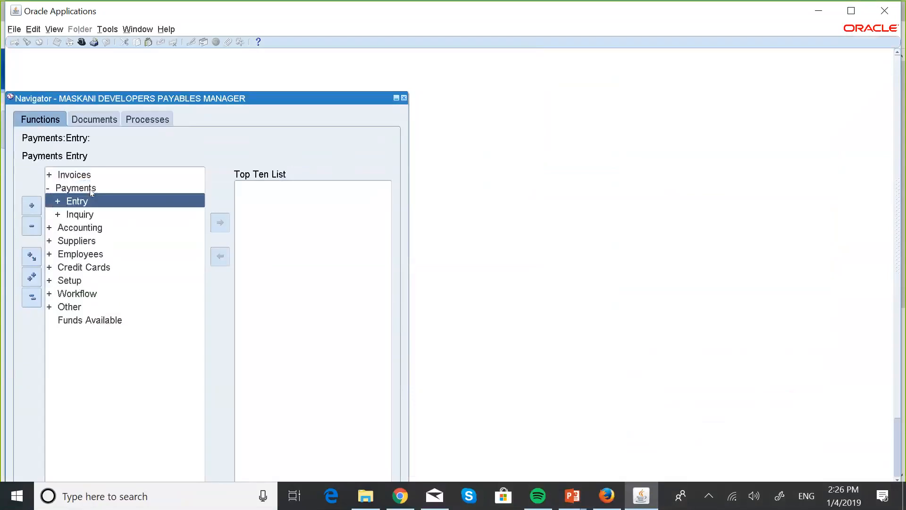
key("Return")
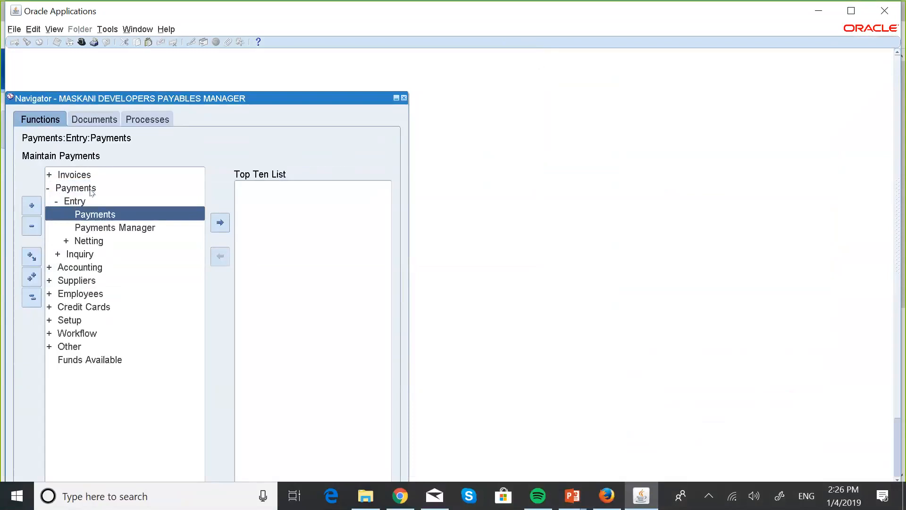
key("Return")
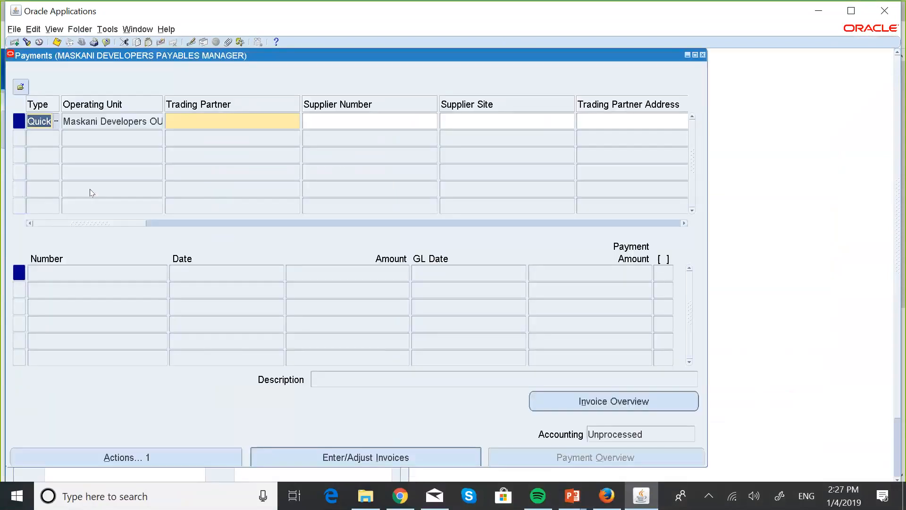
- Set the payment search criteria to operating unit Maskani Developers OU and payment process request MASKANI DEVELOPERS PAY RUN 2
left_click(29, 47)
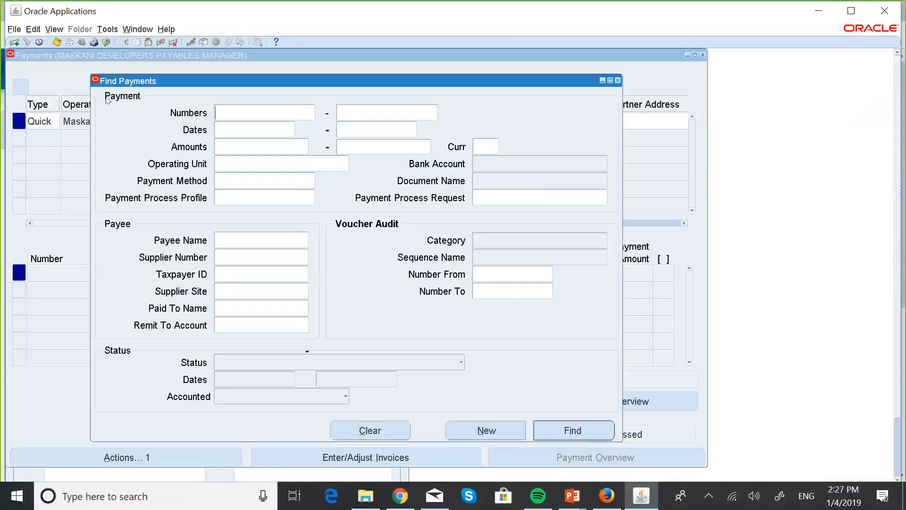
left_click(228, 159)
type("maskani")
key("Tab")
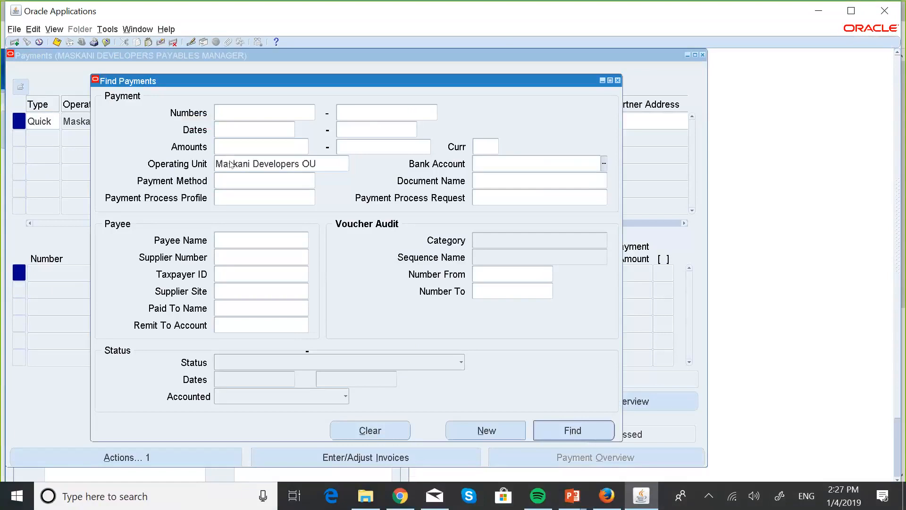
left_click(485, 197)
type("maskani")
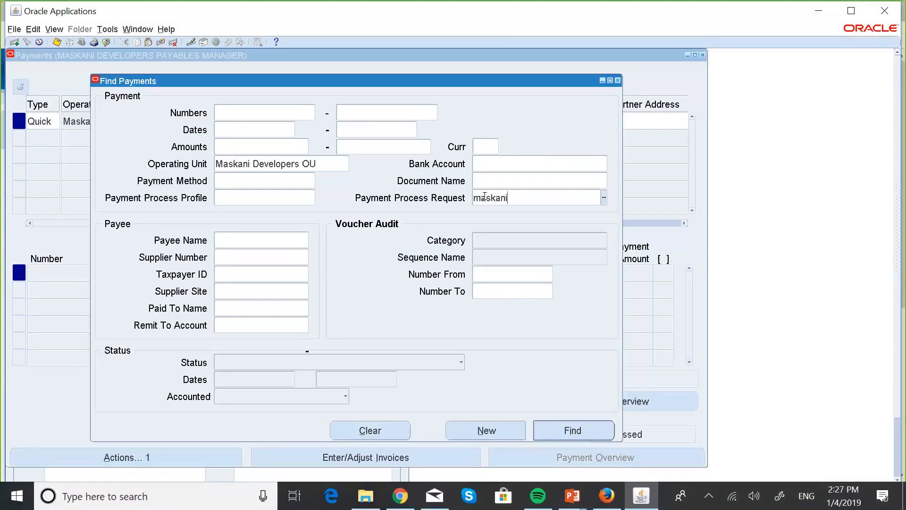
key("Tab")
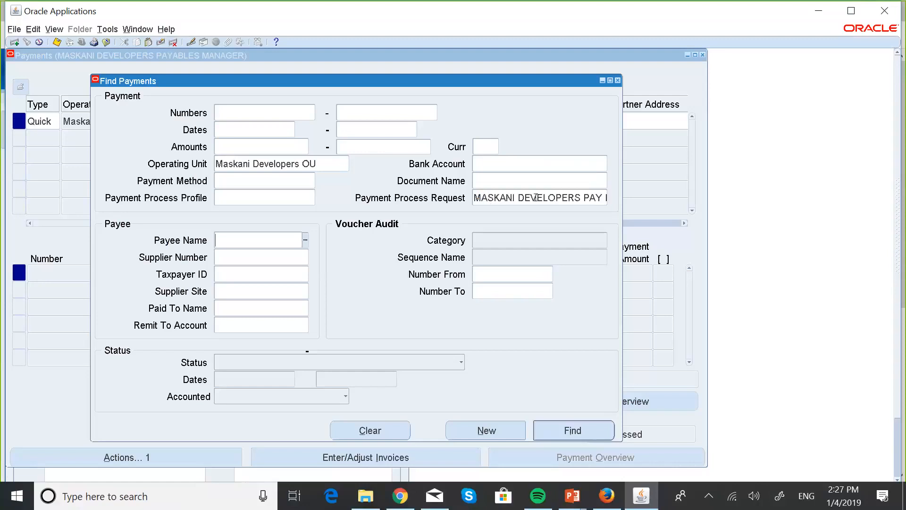
key("shift+Tab")
left_click(536, 197)
key("End")
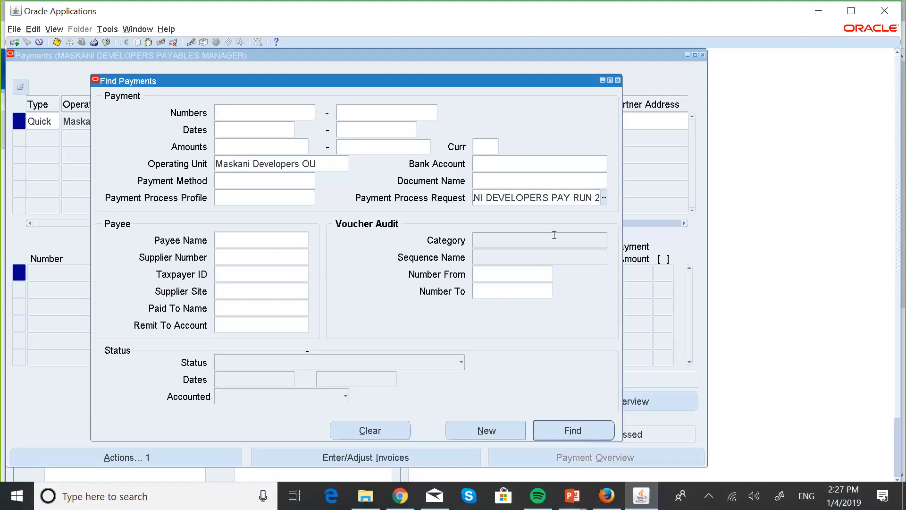
- Run the payment search, examine the payment overview of the Mjengo Construction Materials payment, and return to the Payments form
left_click(555, 429)
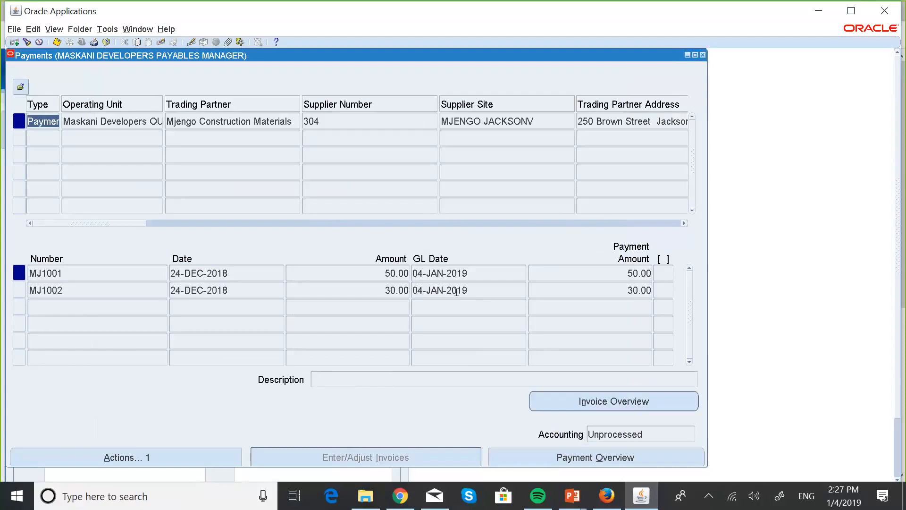
left_click(601, 456)
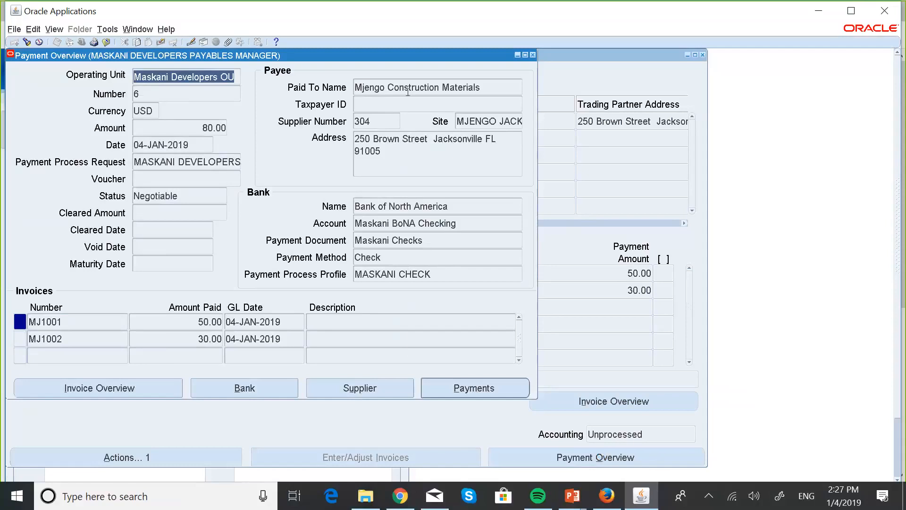
left_click(532, 57)
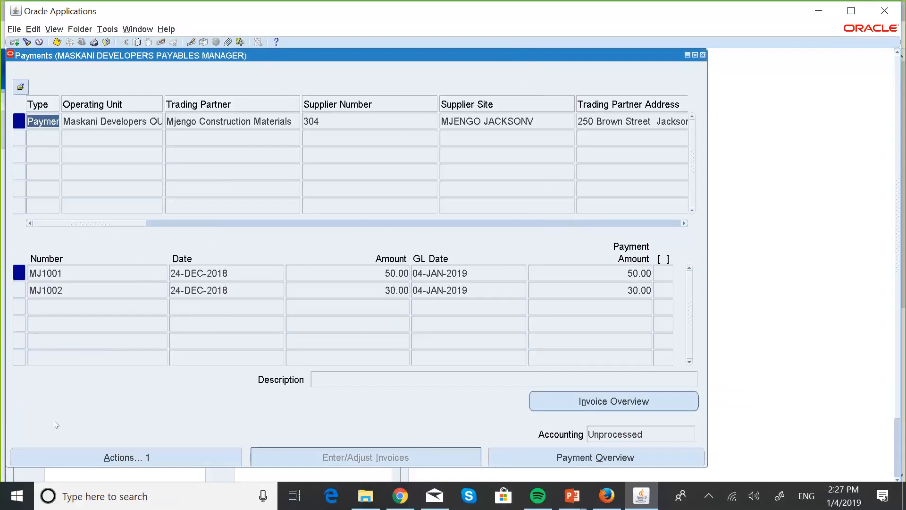
- Void the Mjengo Construction Materials payment with date and GL date 04-JAN-2019 and invoice action None, accepting the caution
left_click(114, 457)
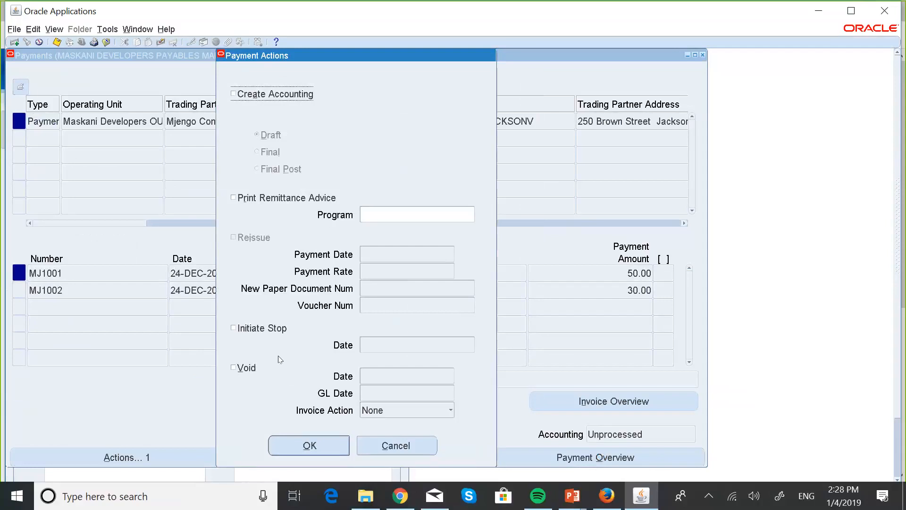
left_click(233, 368)
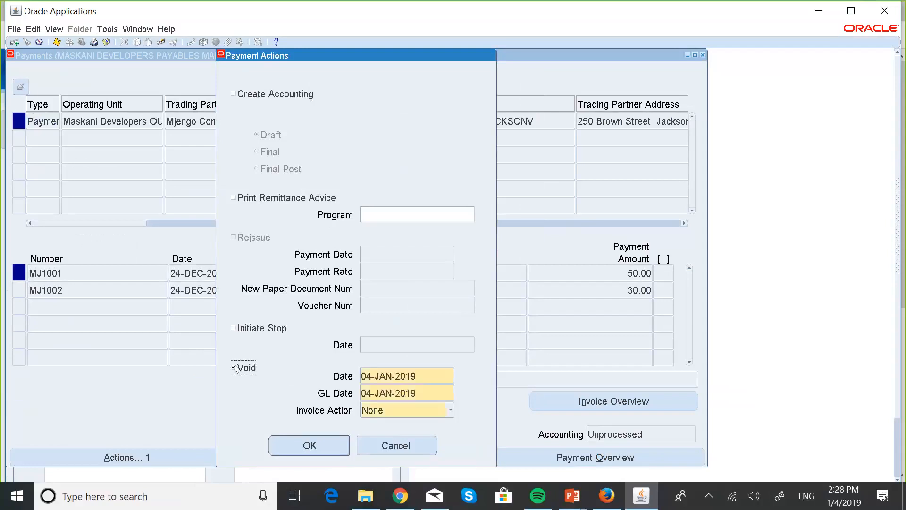
left_click(449, 410)
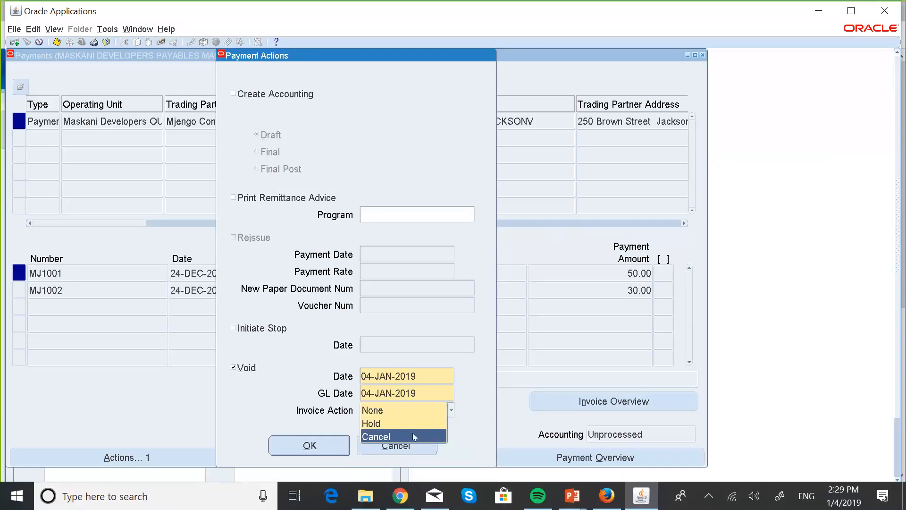
left_click(369, 411)
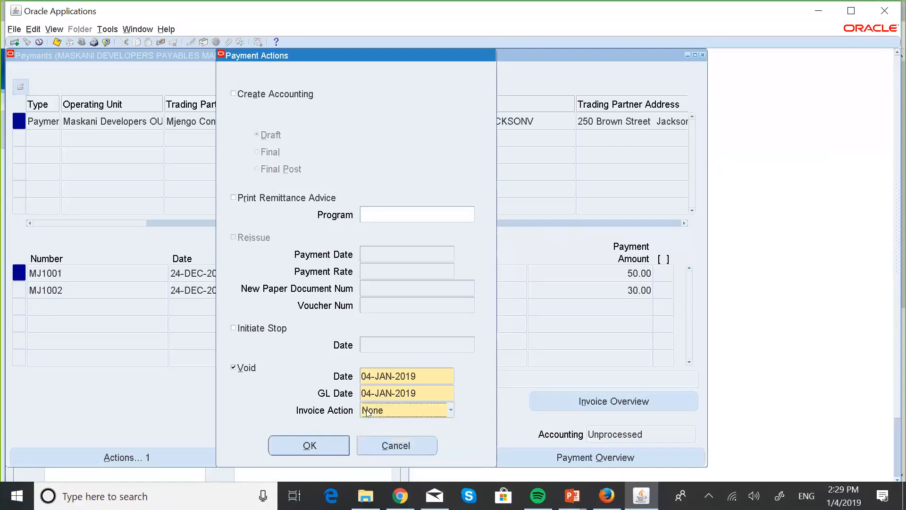
left_click(322, 447)
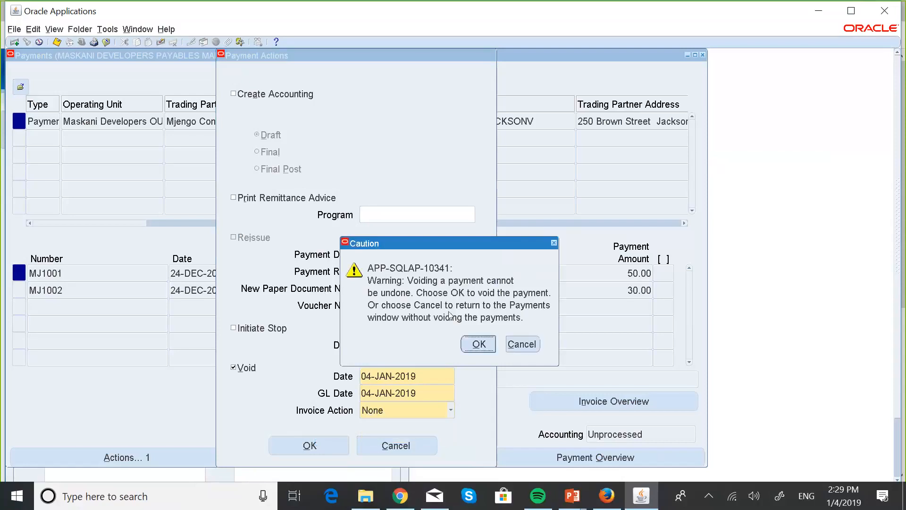
left_click(478, 343)
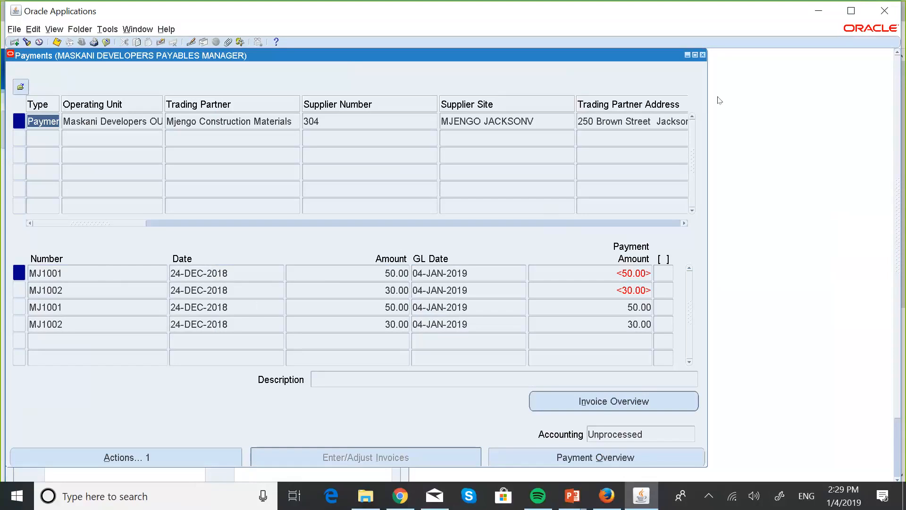
- Close the Payments form and switch to the PowerPoint slide show, advancing to the Spoiled/Skipped Checks slide
left_click(703, 55)
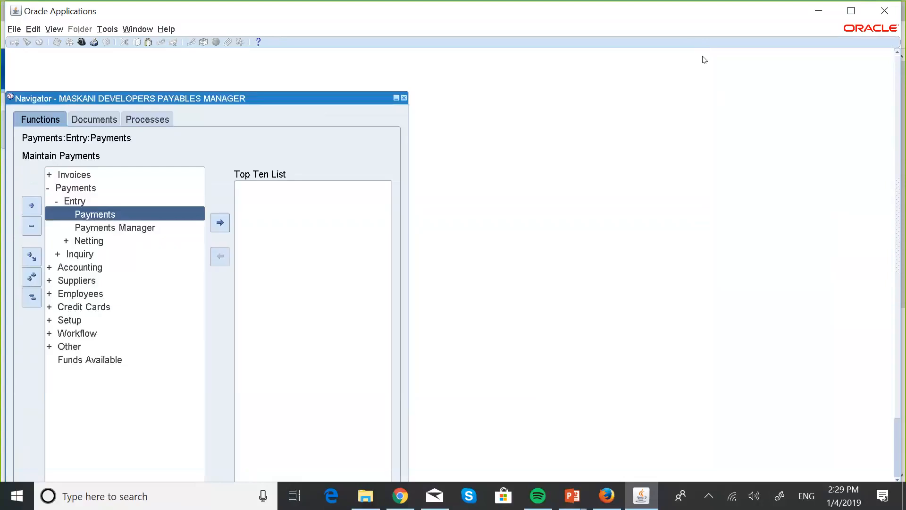
key("super+Tab")
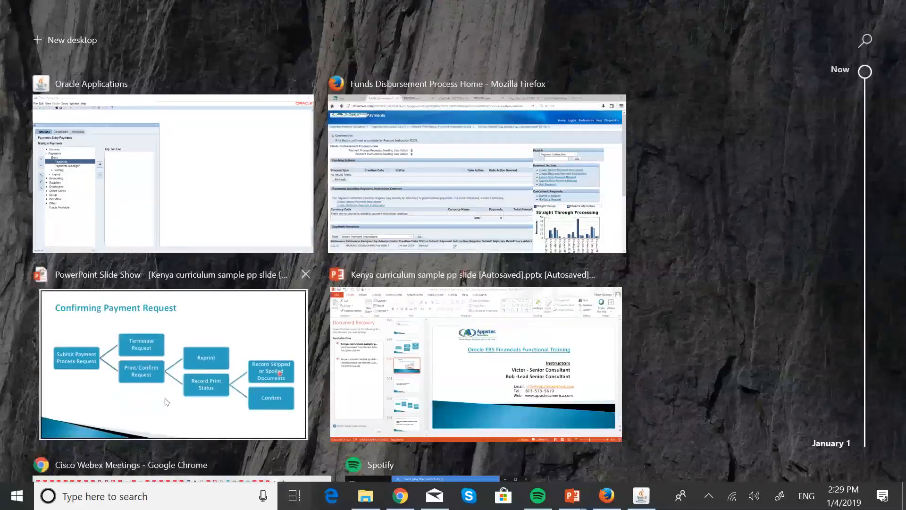
left_click(165, 399)
key("Right")
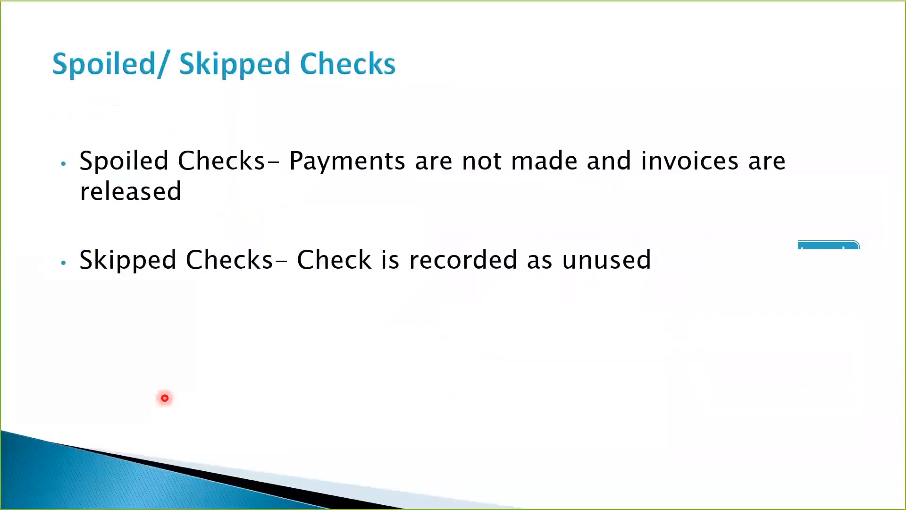
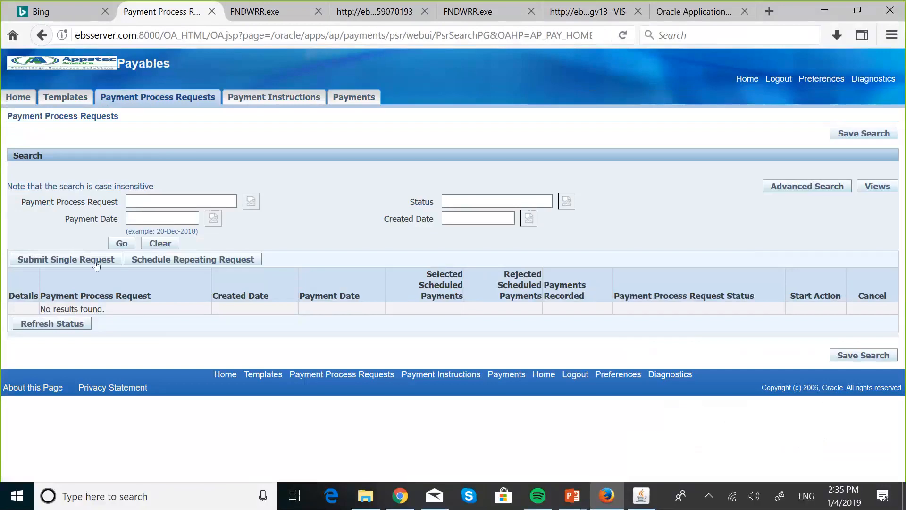
- Start a single payment process request and name it MASKANI DEVELOPERS PAY RUN 3
left_click(93, 264)
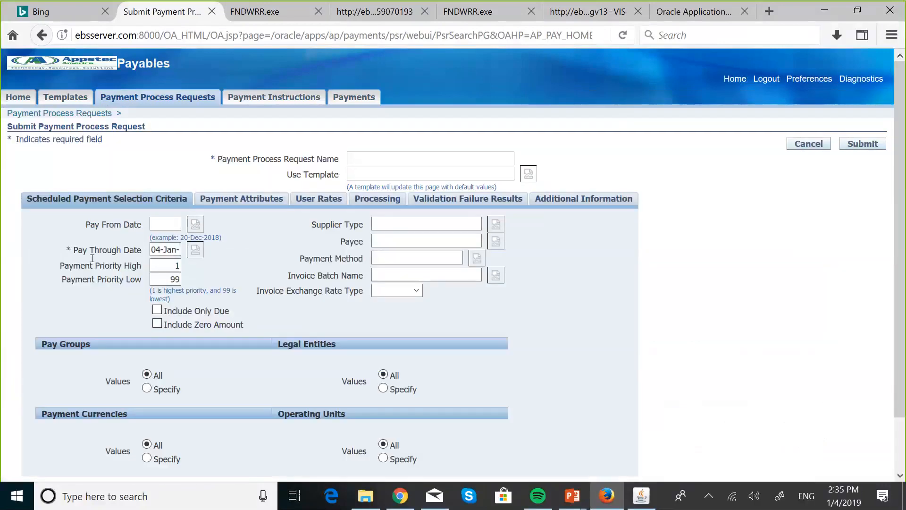
left_click(361, 156)
key("Caps_Lock")
type("MASKANI")
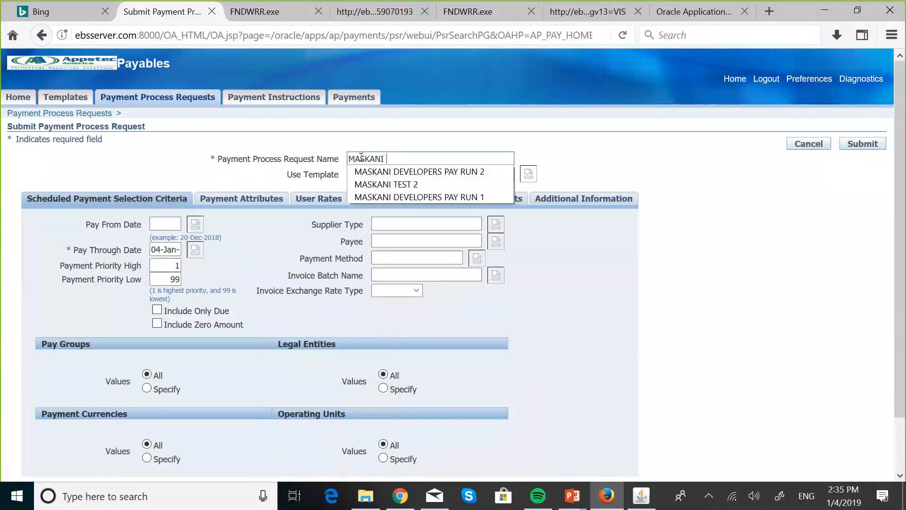
type(" DEVELOPERS")
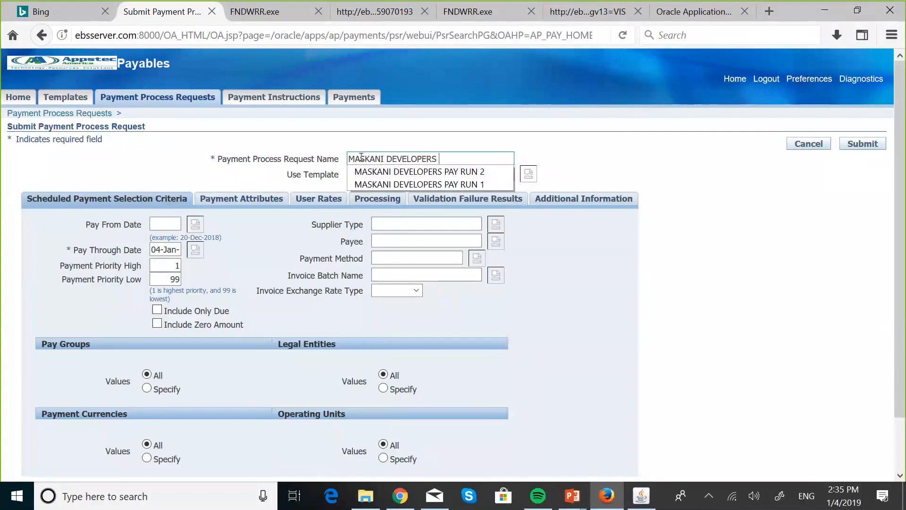
type(" PAY RUN 4")
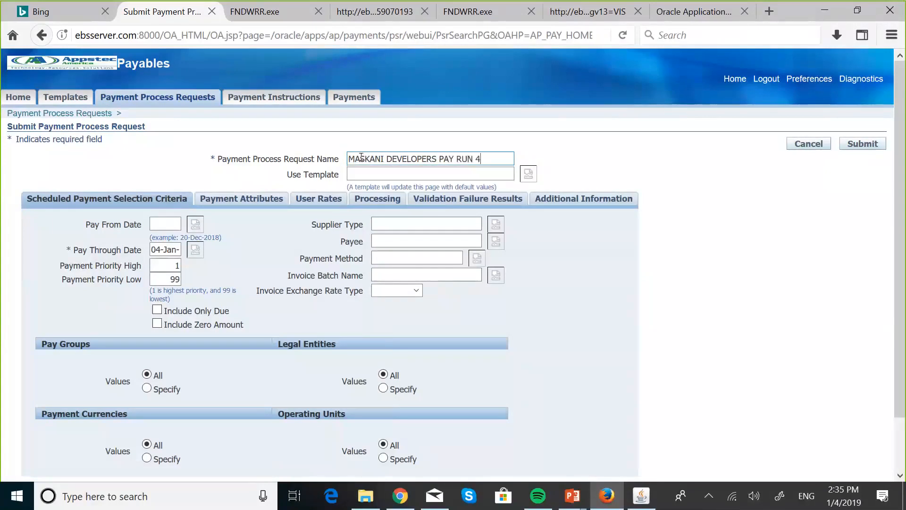
key("BackSpace")
type("3")
- Restrict the request's operating units to Maskani Developers OU, found by searching for maskani
left_click(383, 459)
scroll(382, 457, "down", 5)
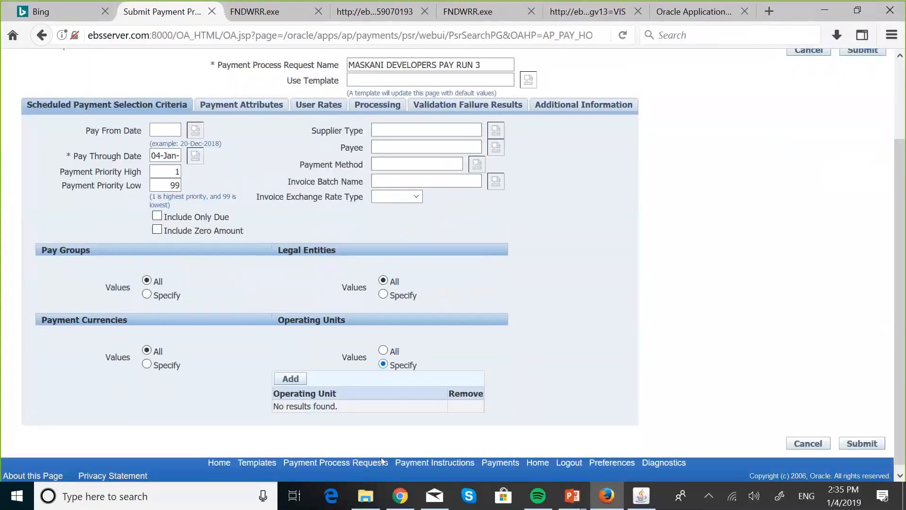
left_click(293, 375)
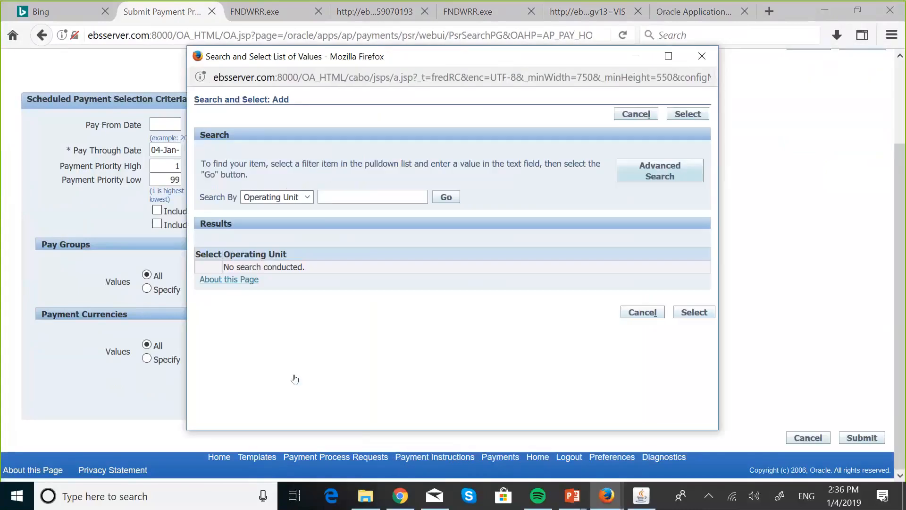
left_click(343, 194)
type("MASKA")
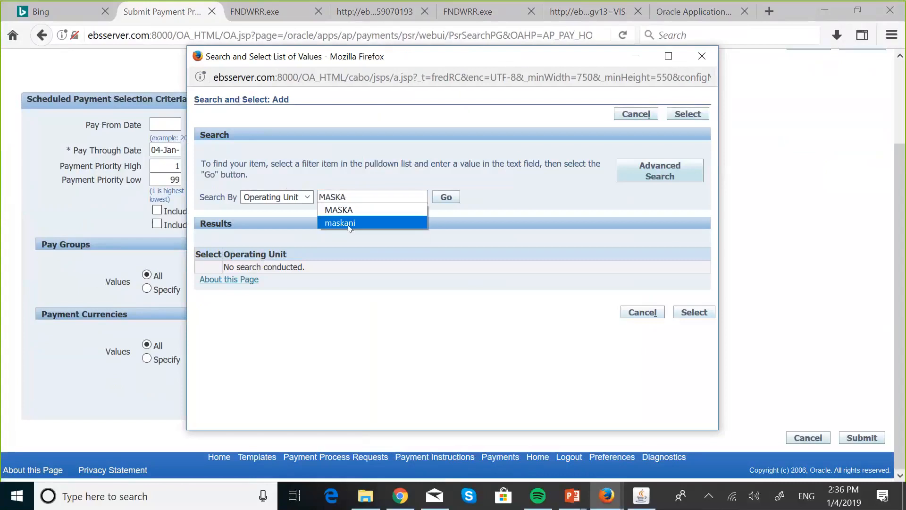
left_click(350, 224)
left_click(444, 198)
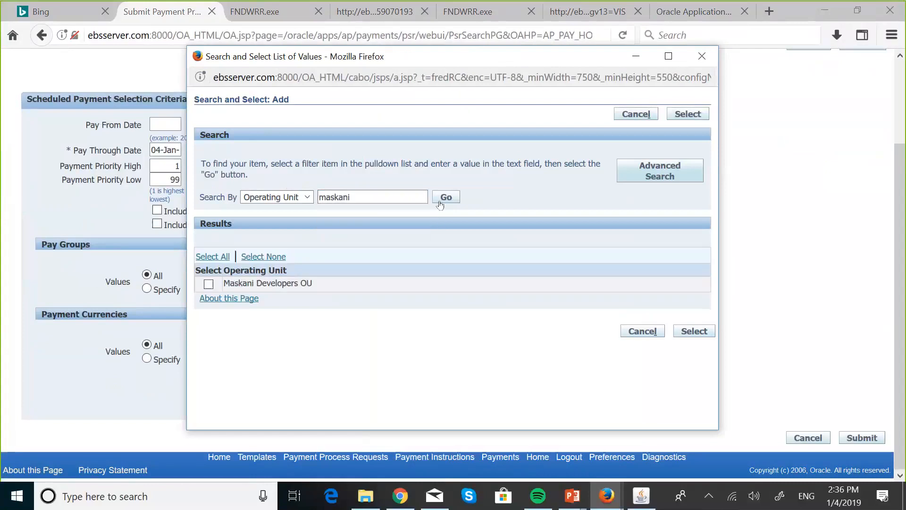
left_click(208, 285)
left_click(694, 332)
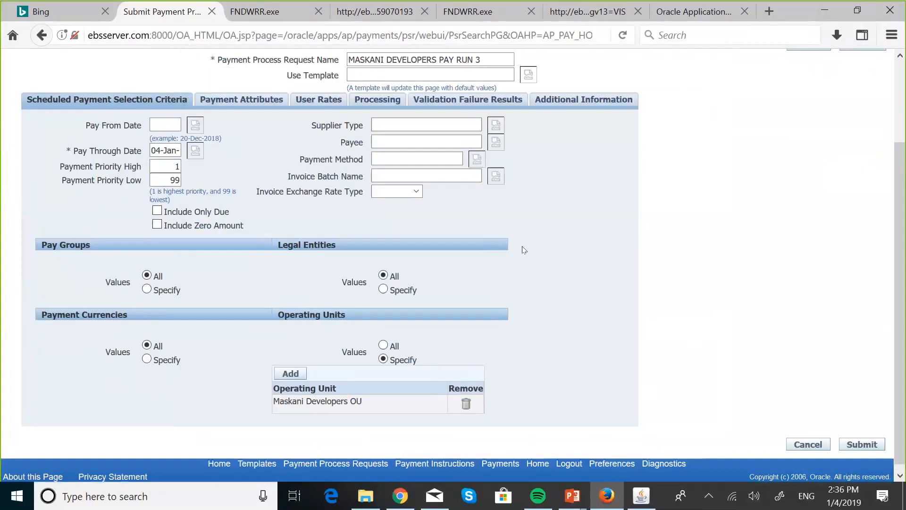
- In the payment attributes, set the disbursement bank account to Maskani BoNA Checking
scroll(524, 250, "up", 2)
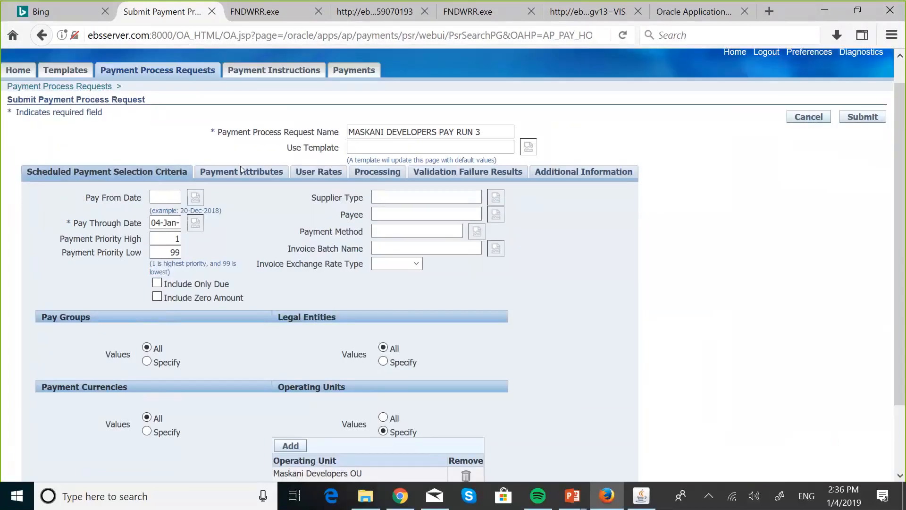
left_click(242, 172)
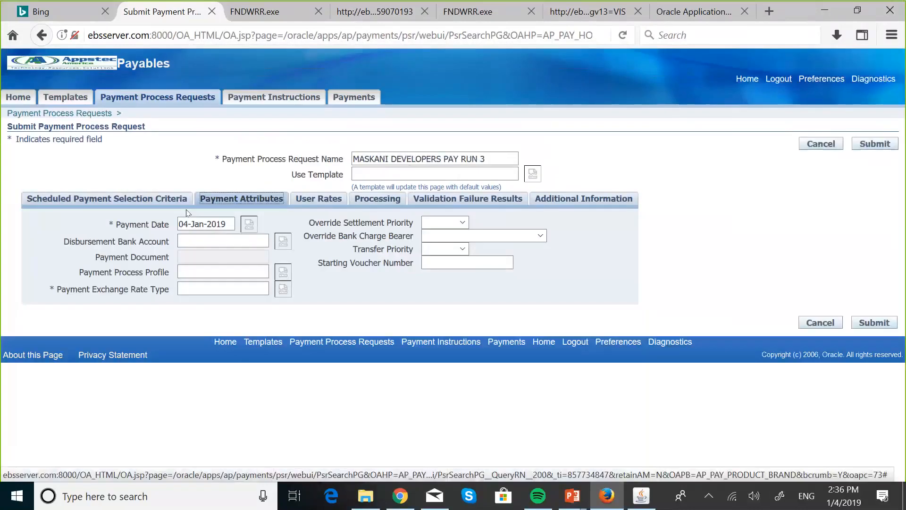
left_click(185, 239)
type("MASKA")
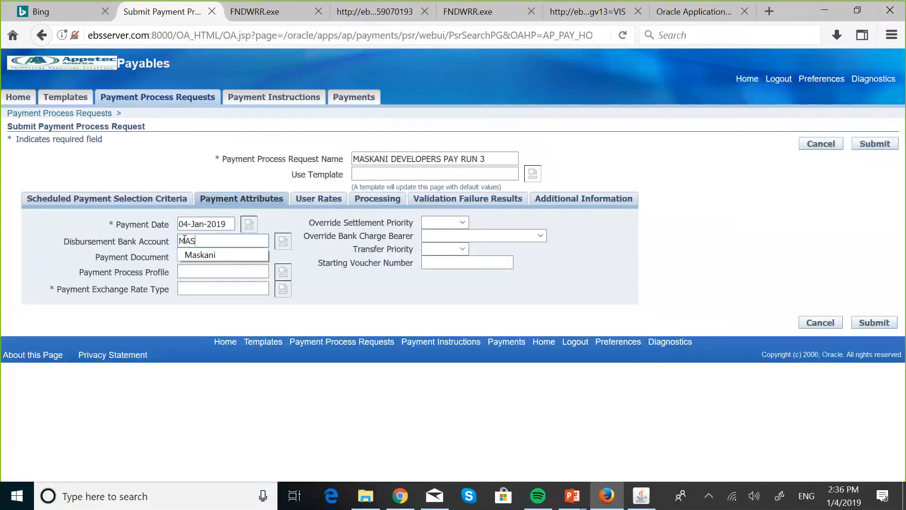
left_click(203, 253)
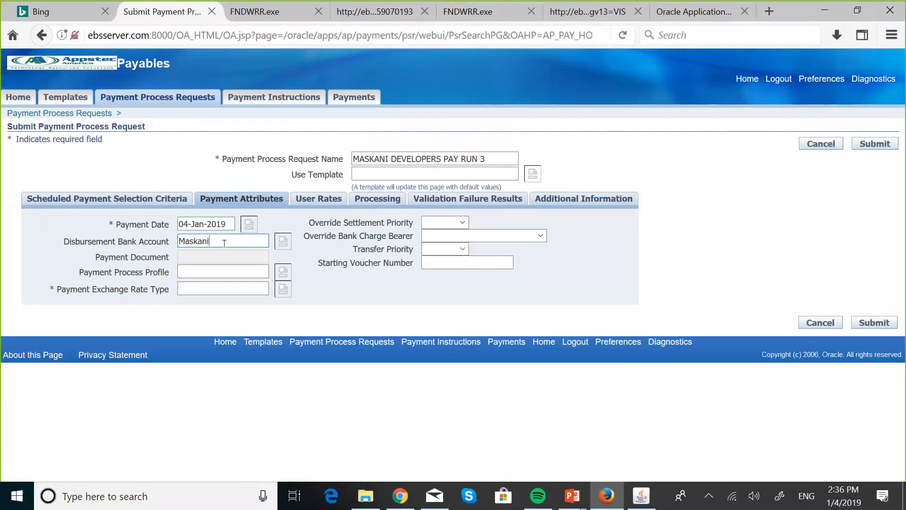
key("Tab")
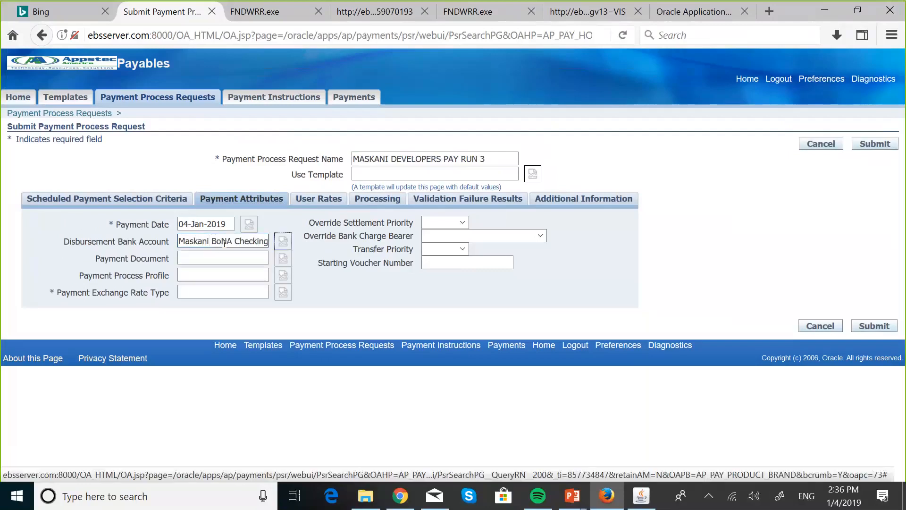
- Set the payment document to Maskani Checks with the payment process profile MASKANI CHECK
left_click(204, 255)
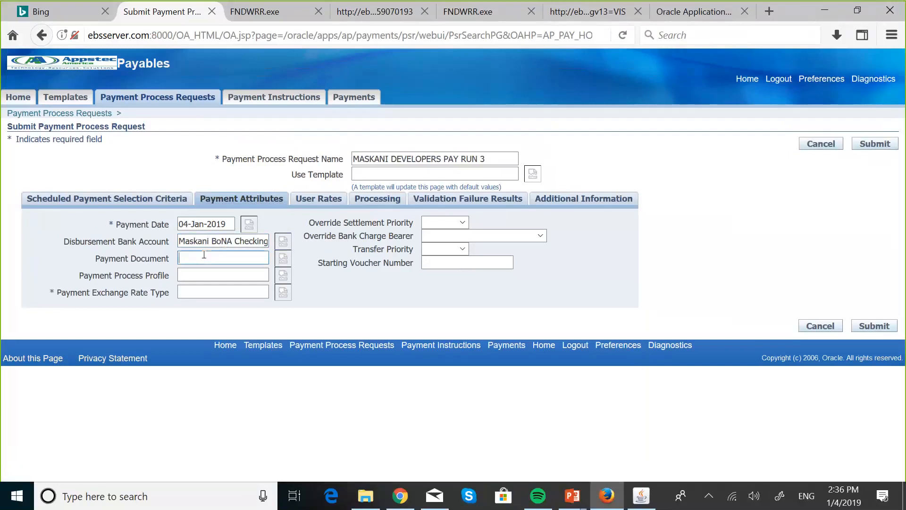
type("MASKA")
key("Tab")
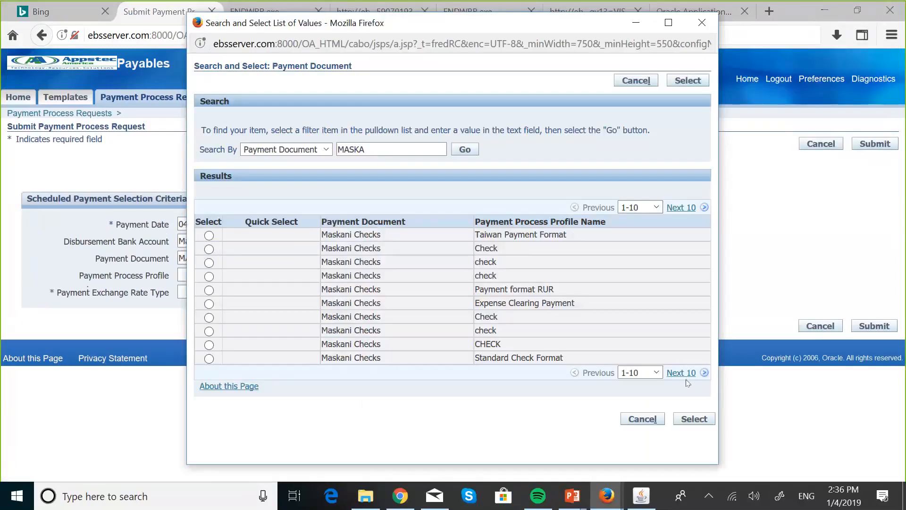
left_click(681, 373)
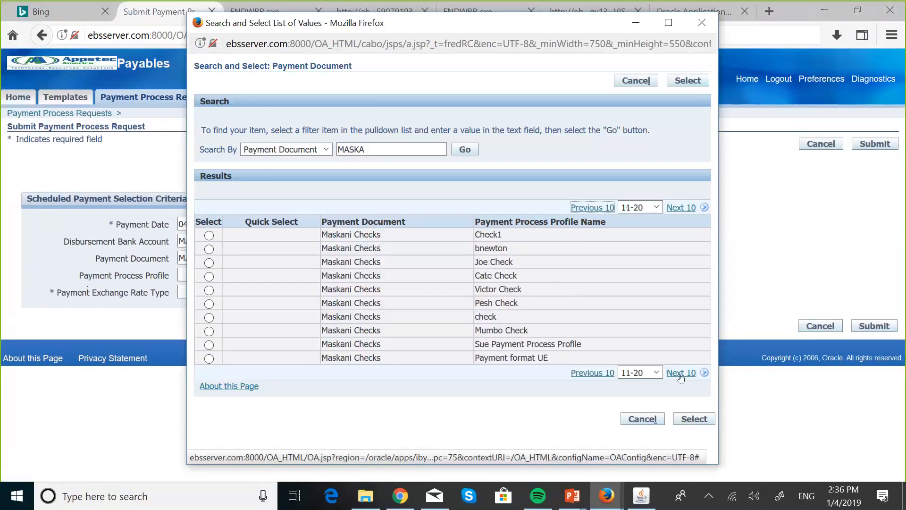
left_click(681, 374)
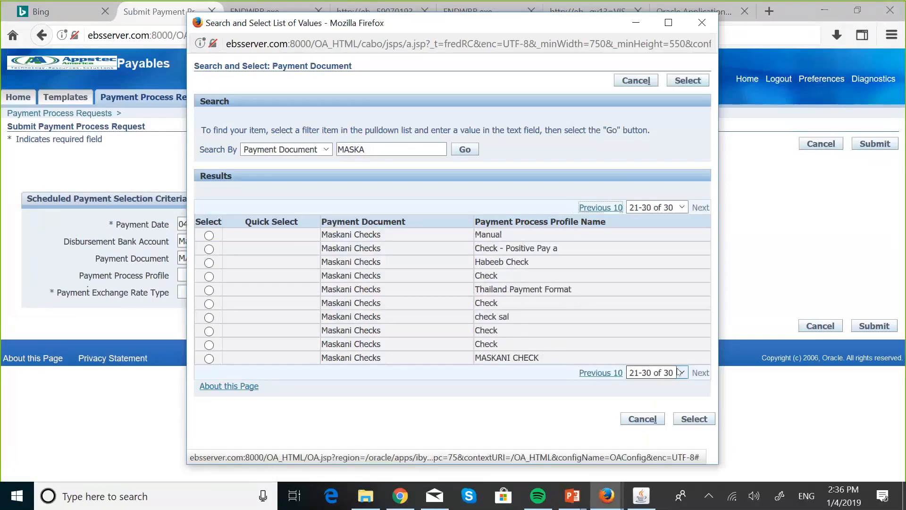
left_click(209, 359)
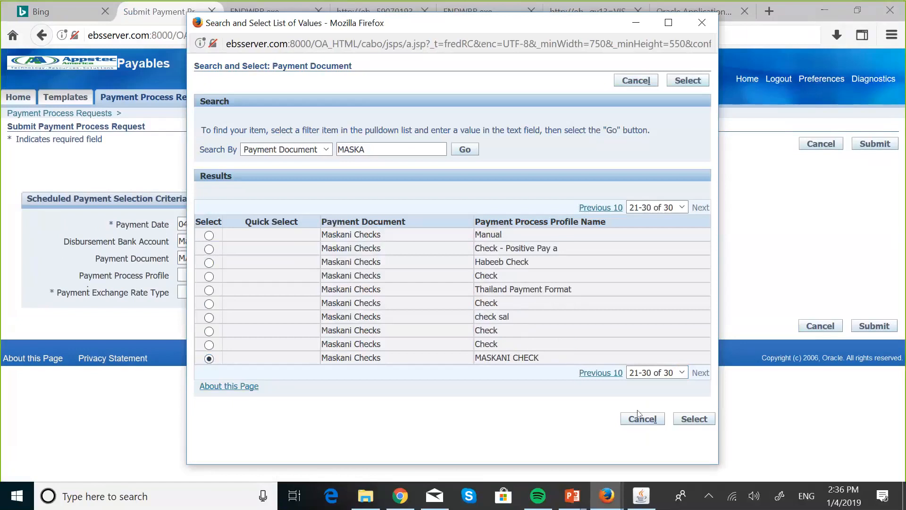
left_click(692, 420)
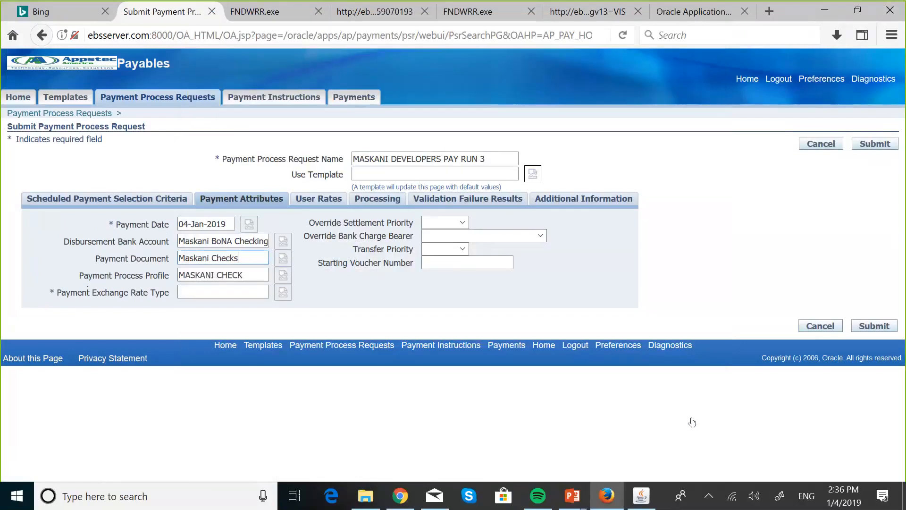
- Set the payment exchange rate type to Maskani Corporate and submit the payment process request
left_click(206, 288)
type("MASKA")
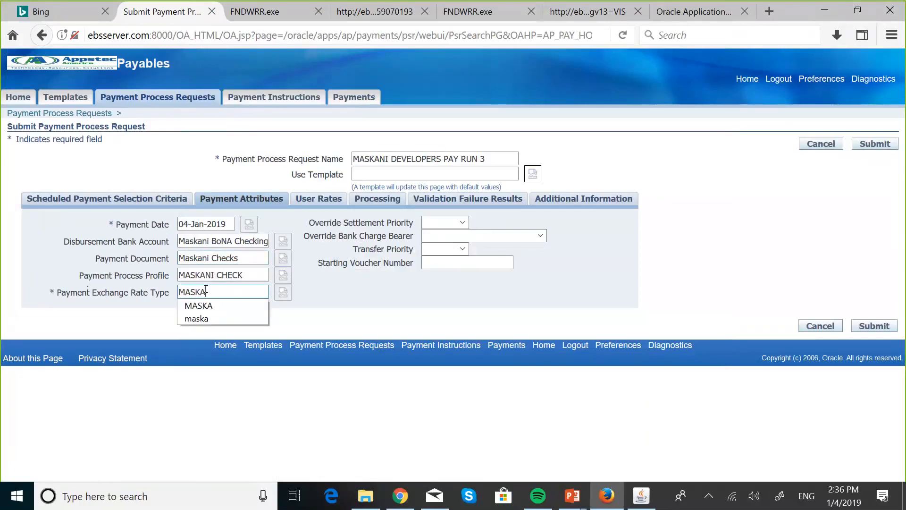
key("Tab")
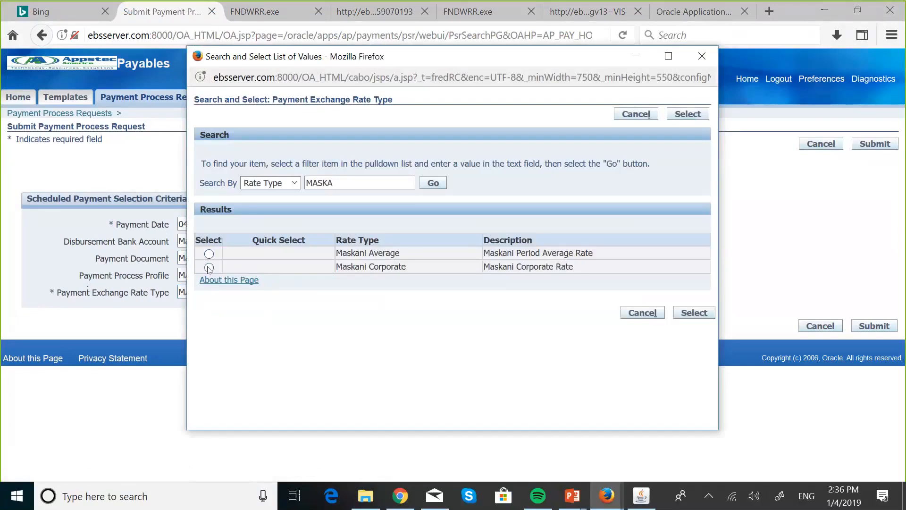
left_click(209, 267)
left_click(696, 316)
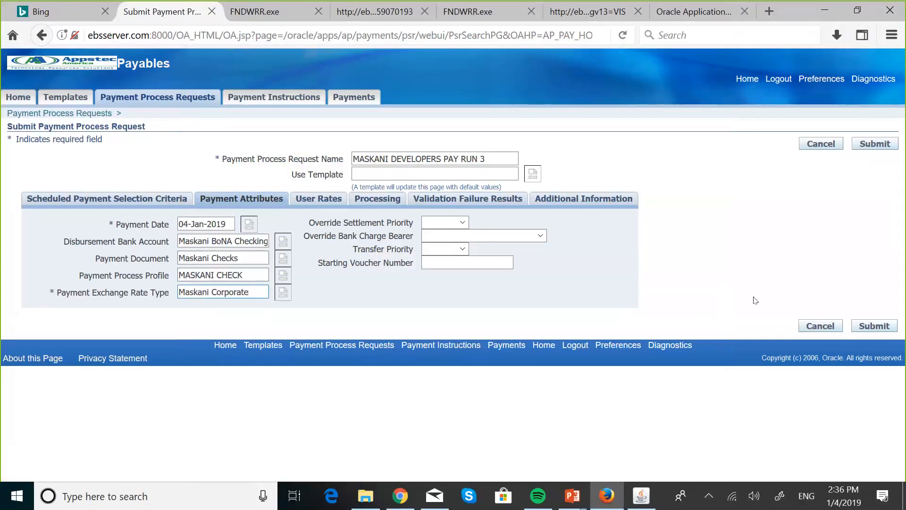
left_click(876, 324)
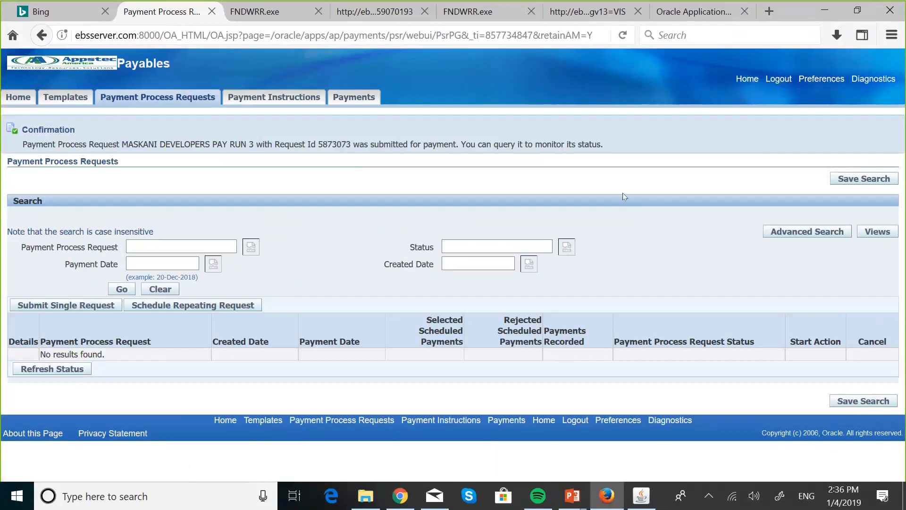
- Open the payments dashboard, switch to the Oracle Applications forms window and list the concurrent requests
left_click(22, 100)
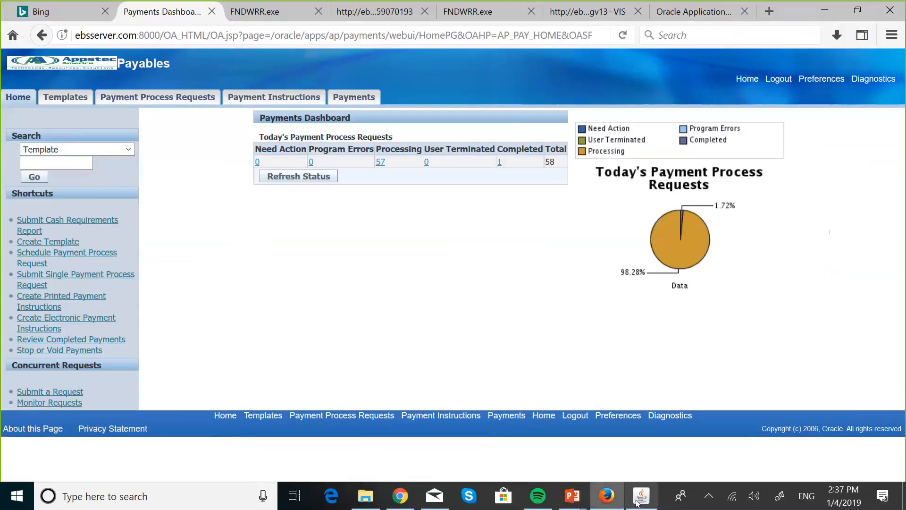
left_click(641, 496)
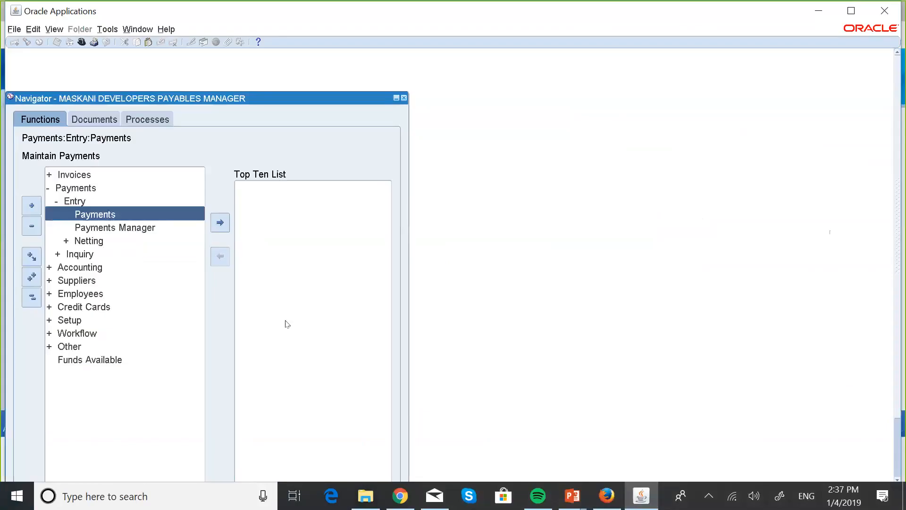
key("alt+v")
key("r")
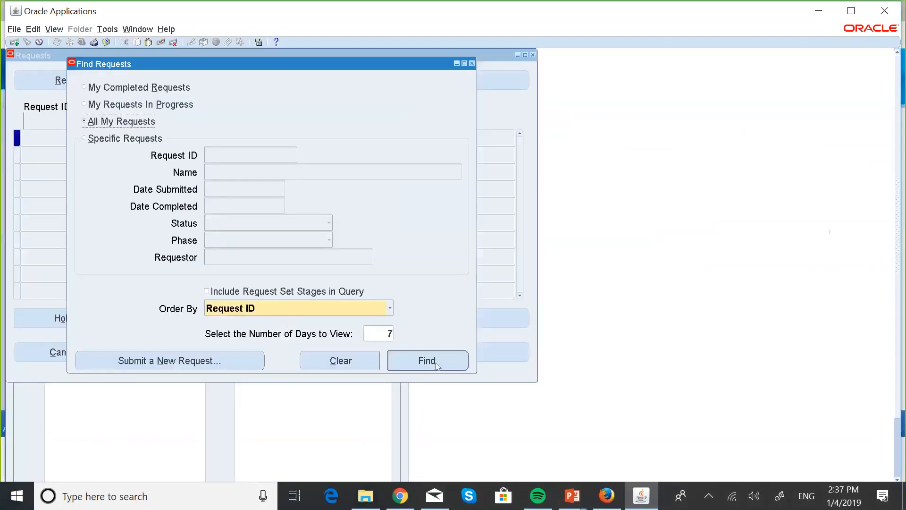
left_click(437, 364)
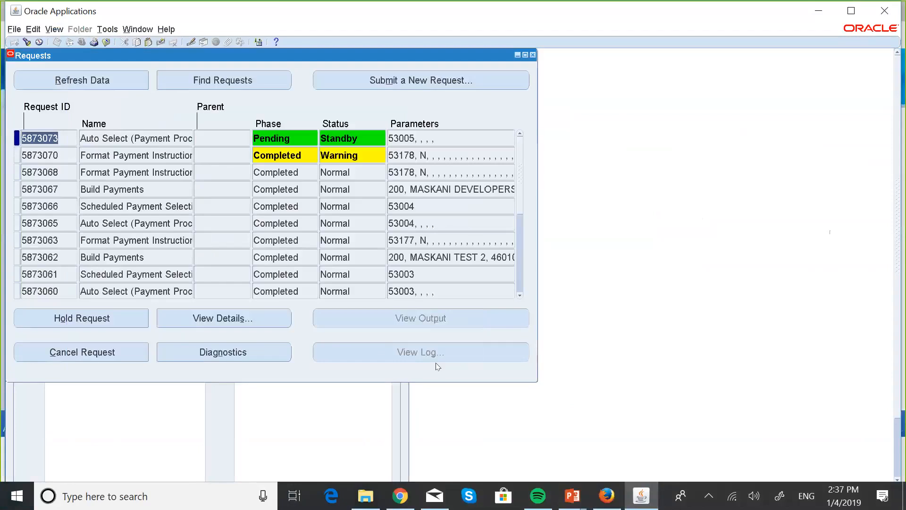
- Refresh the concurrent requests until the payment run's requests complete, and view the output of its Format Payment Instructions request
left_click(121, 88)
left_click(121, 88)
left_click(121, 88)
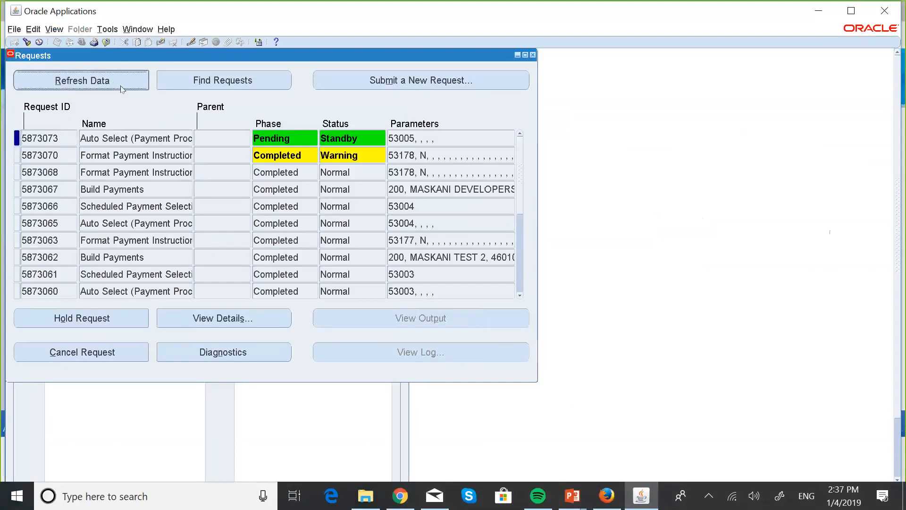
left_click(122, 88)
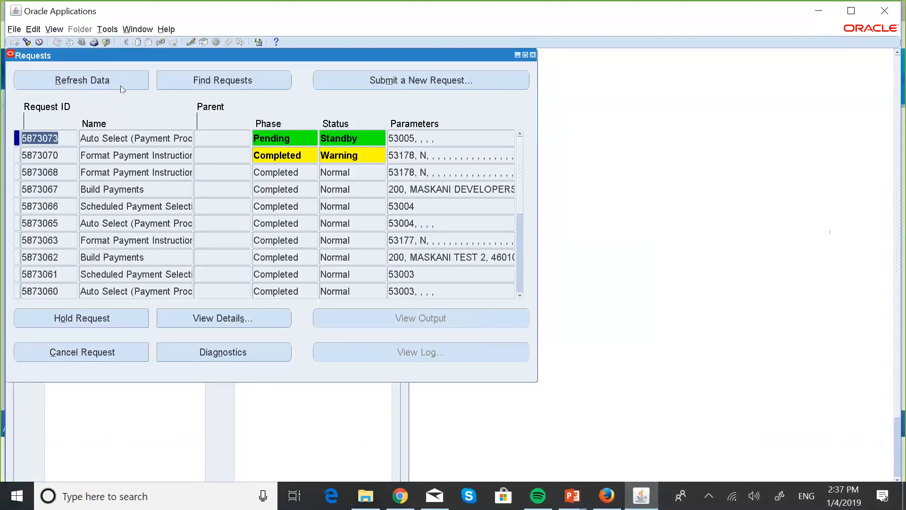
left_click(121, 88)
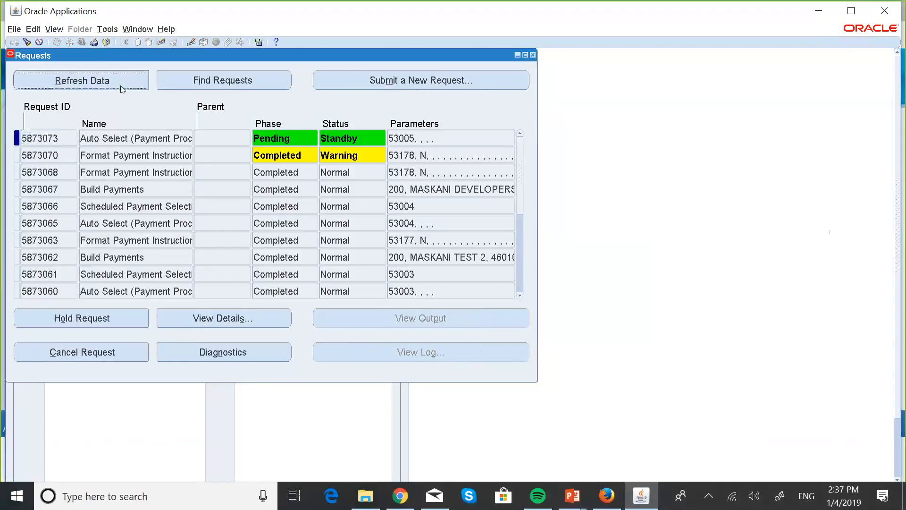
left_click(121, 88)
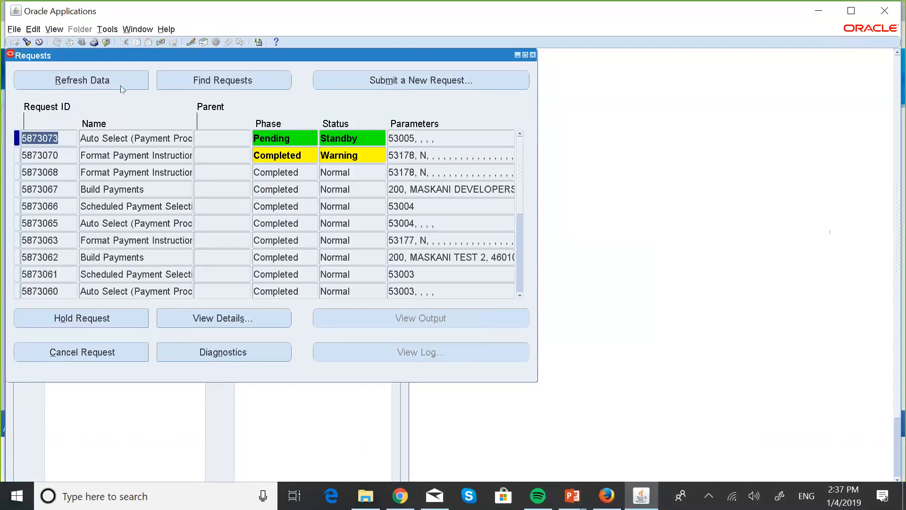
left_click(121, 88)
left_click(121, 88)
left_click(121, 87)
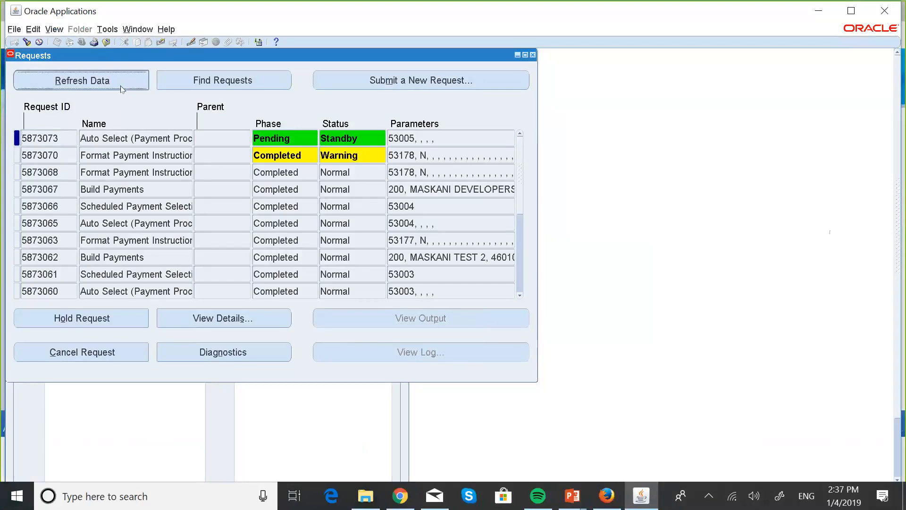
left_click(121, 88)
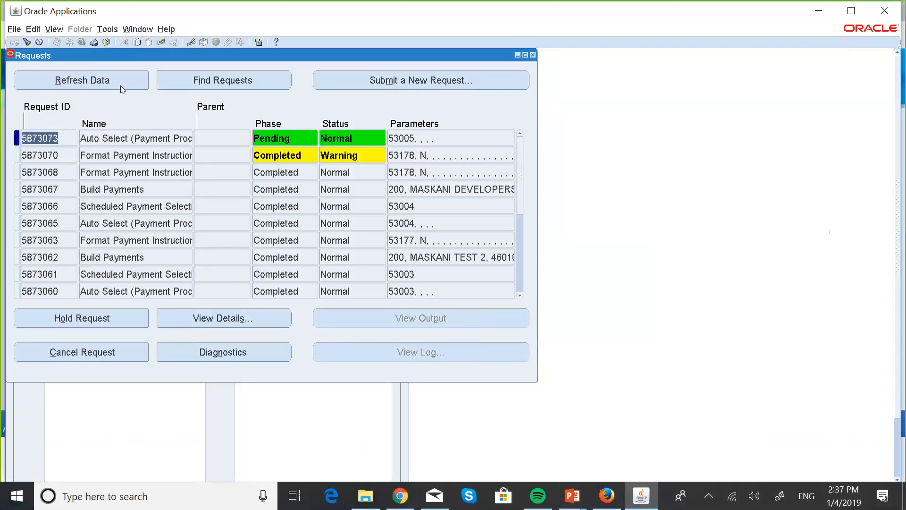
left_click(121, 89)
left_click(121, 88)
left_click(121, 88)
left_click(121, 88)
left_click(121, 88)
left_click(121, 88)
left_click(121, 88)
left_click(121, 89)
left_click(121, 88)
left_click(121, 88)
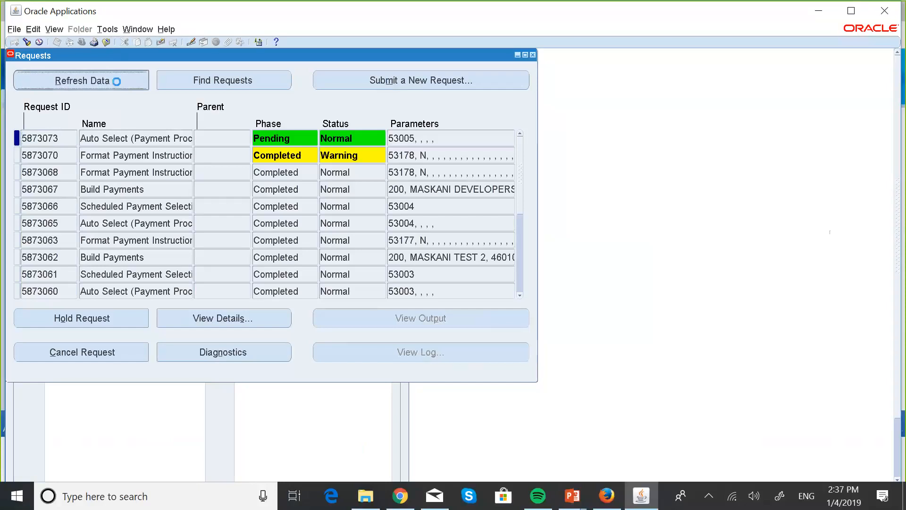
left_click(121, 86)
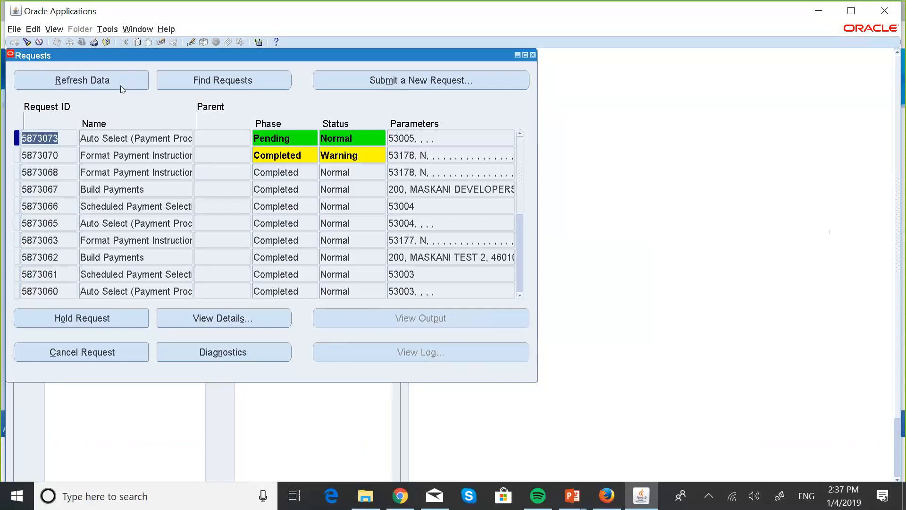
left_click(121, 88)
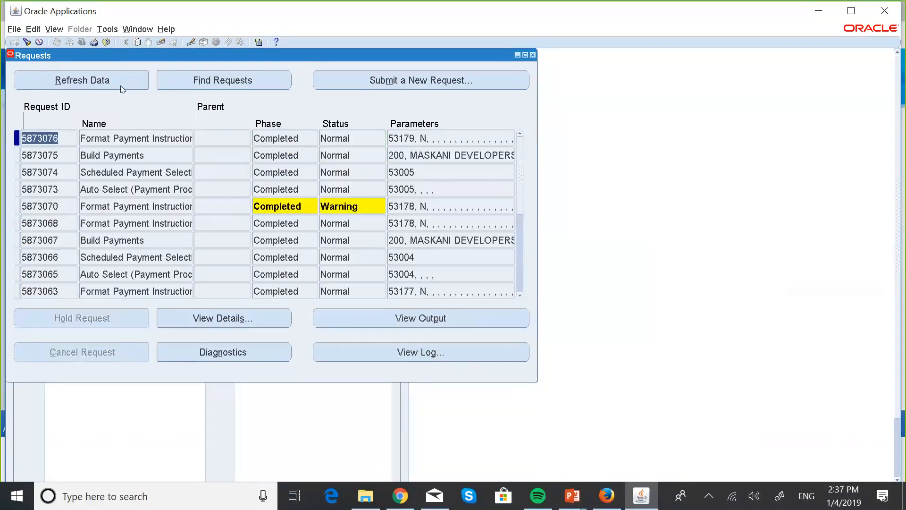
left_click(413, 319)
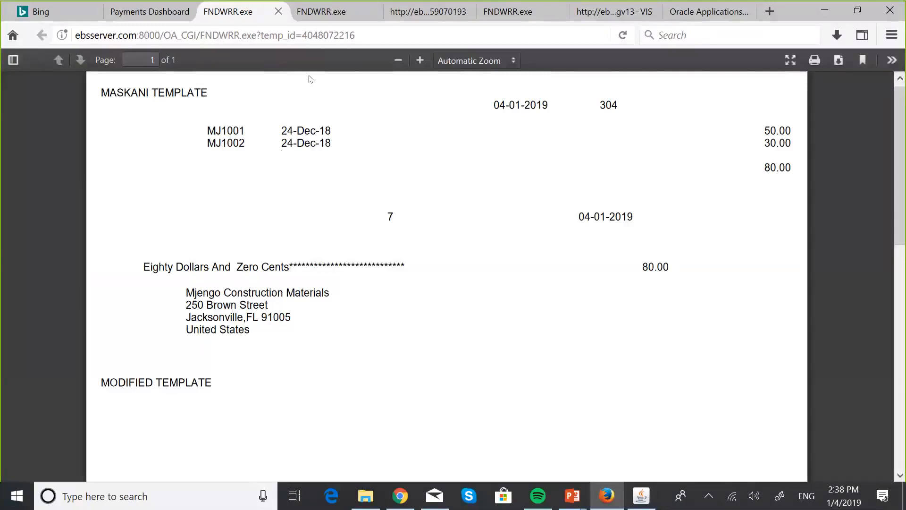
- Refresh the payments dashboard status and start the pending action on the payment instruction of MASKANI DEVELOPERS PAY RUN 3
left_click(181, 19)
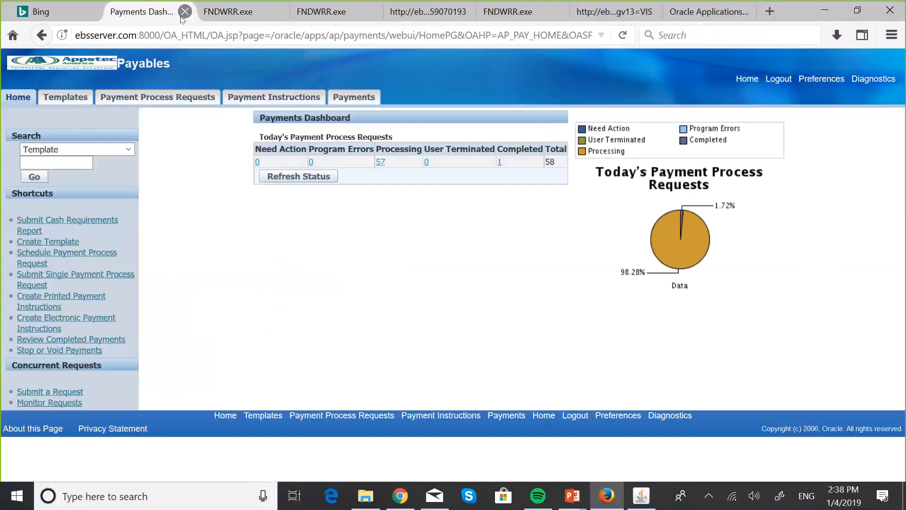
left_click(293, 176)
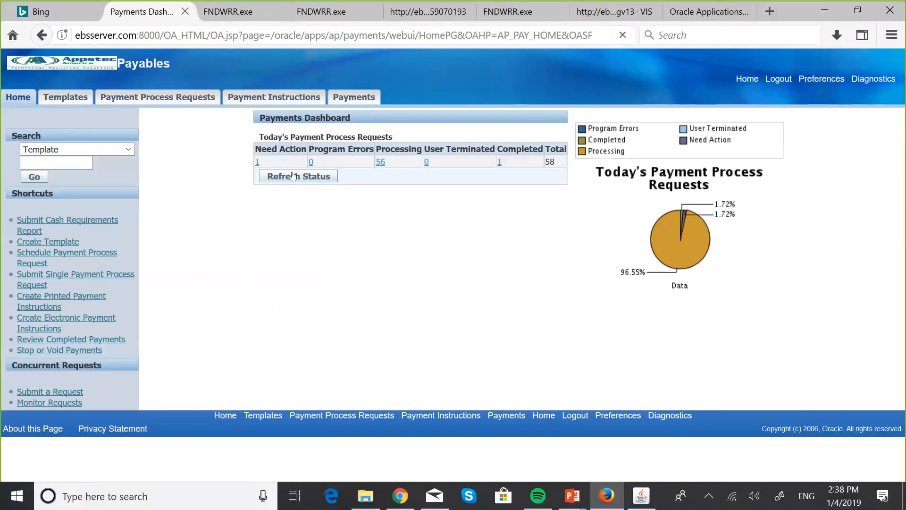
left_click(257, 164)
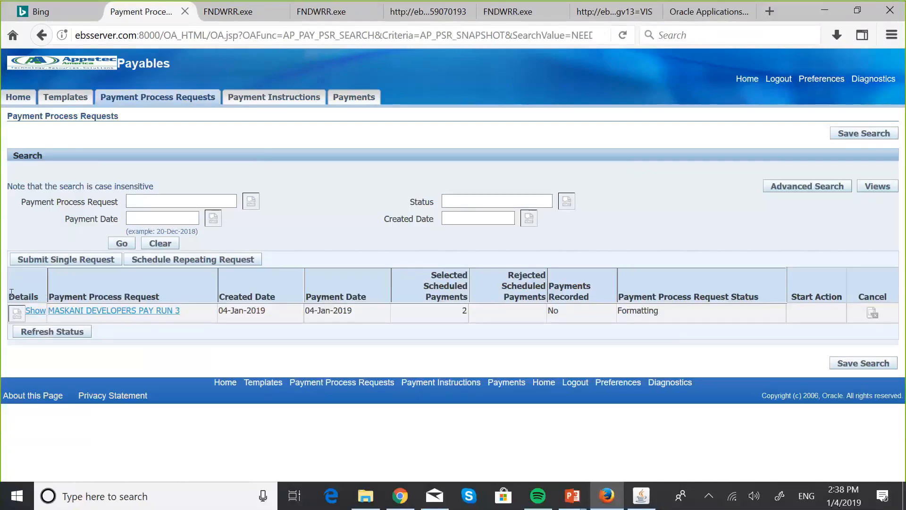
left_click(16, 312)
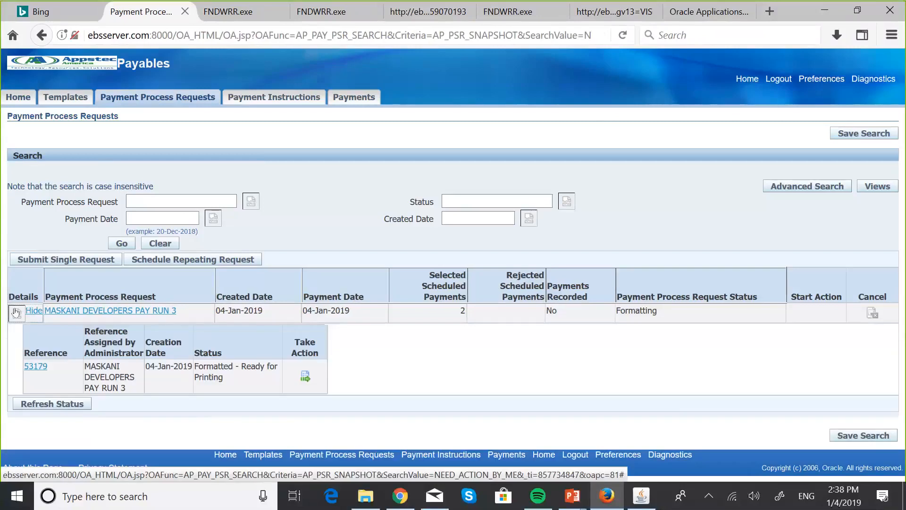
left_click(301, 375)
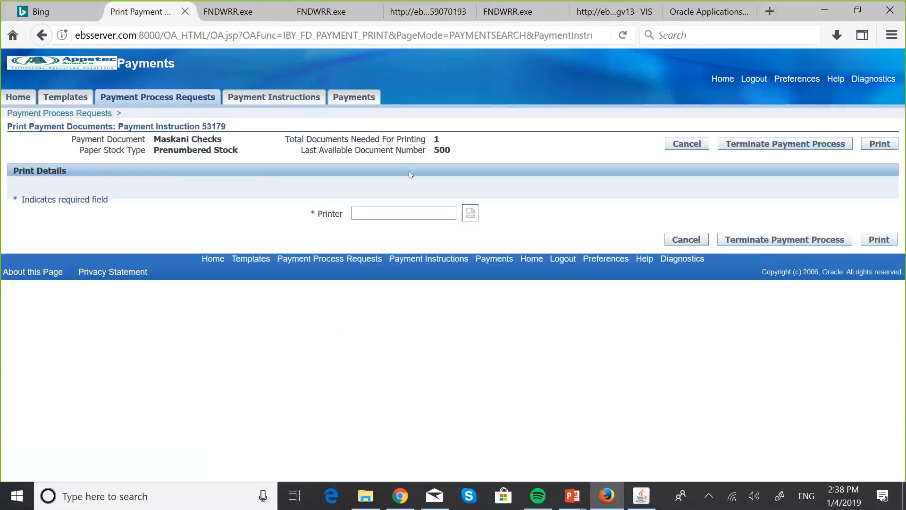
- Set the printer to noprint and print the payment documents
left_click(379, 206)
type("NO")
key("Tab")
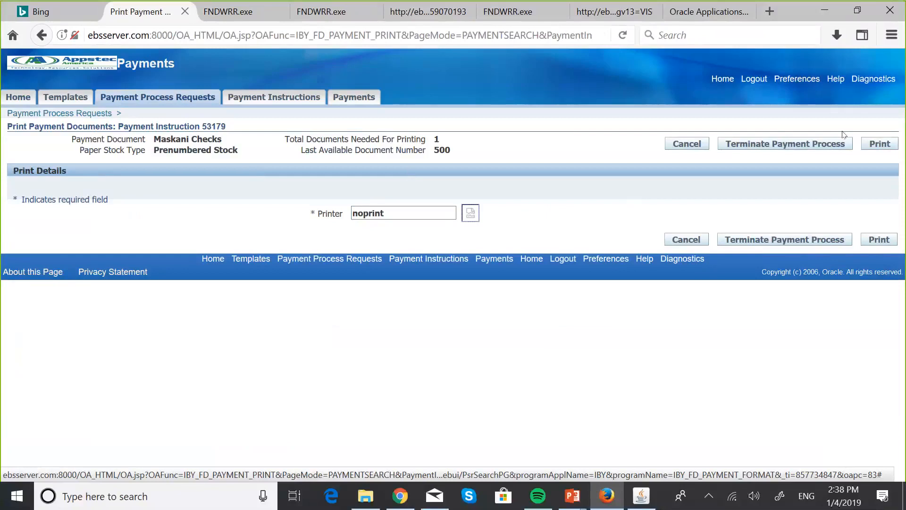
left_click(884, 143)
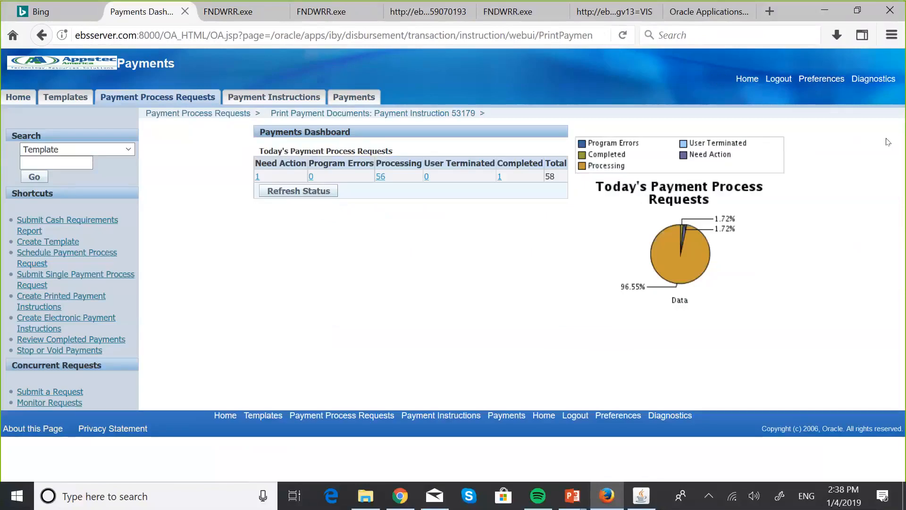
- Switch to the Oracle Applications forms window and refresh the concurrent requests until the new Format Payment Instructions request completes
left_click(641, 493)
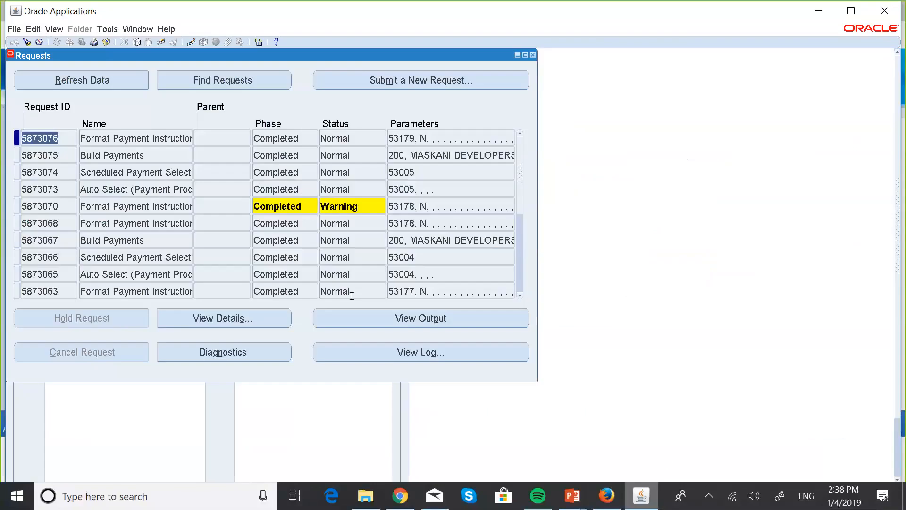
left_click(84, 77)
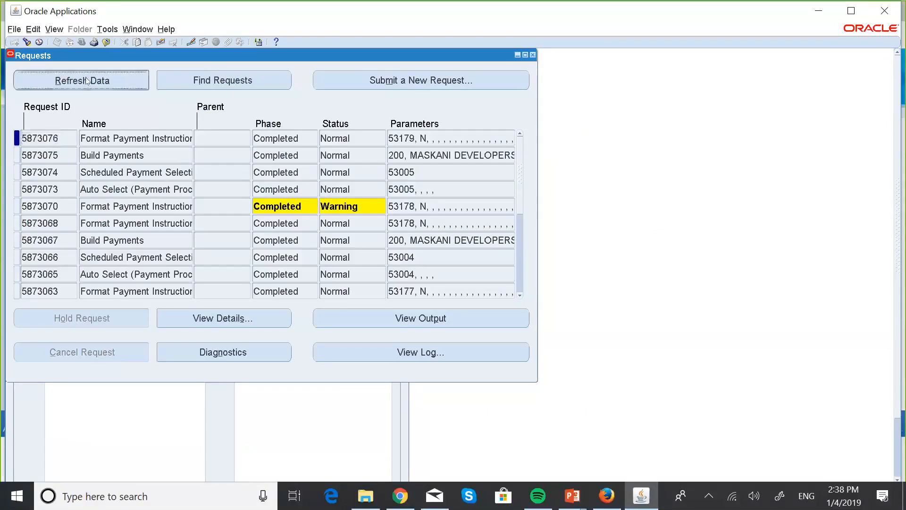
left_click(85, 79)
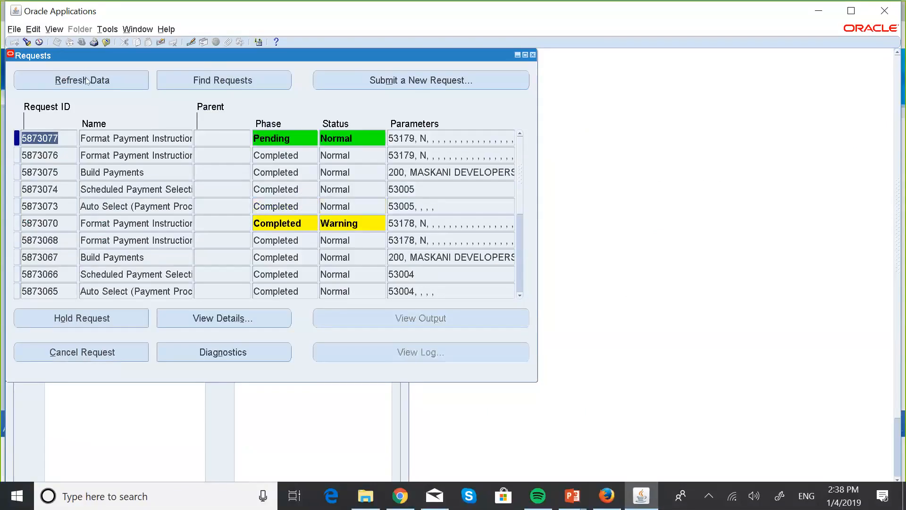
left_click(86, 79)
left_click(82, 75)
left_click(85, 79)
left_click(86, 80)
left_click(87, 81)
left_click(112, 84)
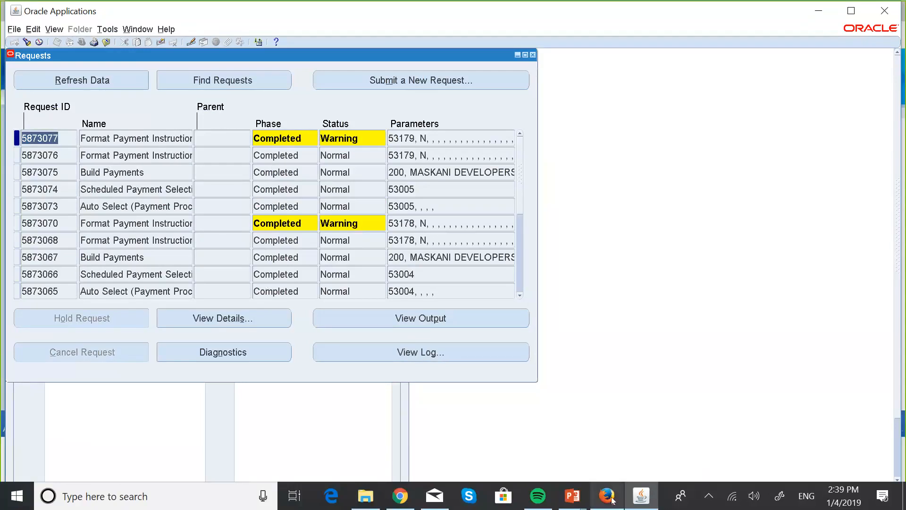
- Switch back to Firefox, take action on the payment instruction of MASKANI DEVELOPERS PAY RUN 3 and open its print status recording
left_click(607, 496)
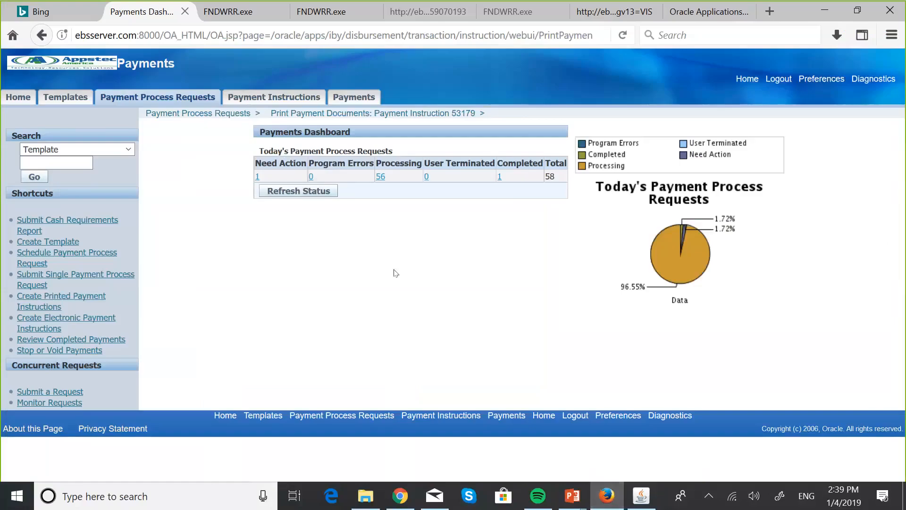
left_click(257, 178)
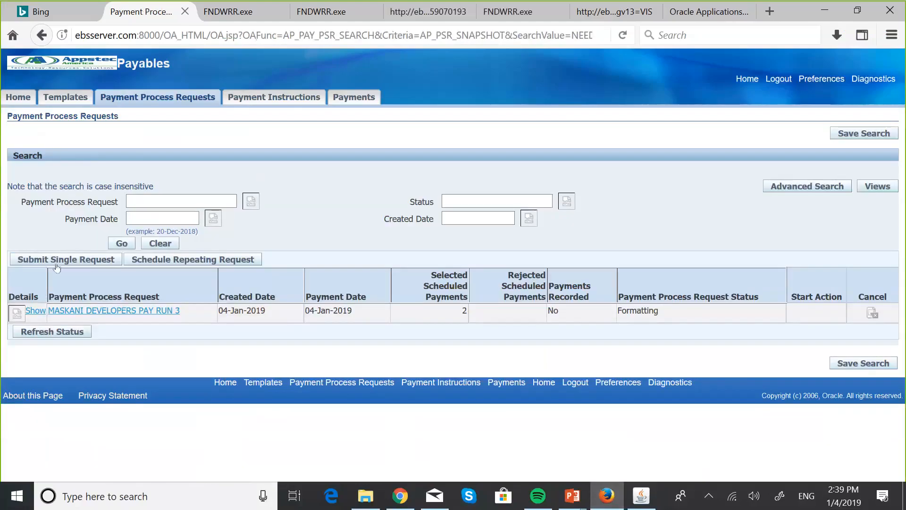
left_click(16, 314)
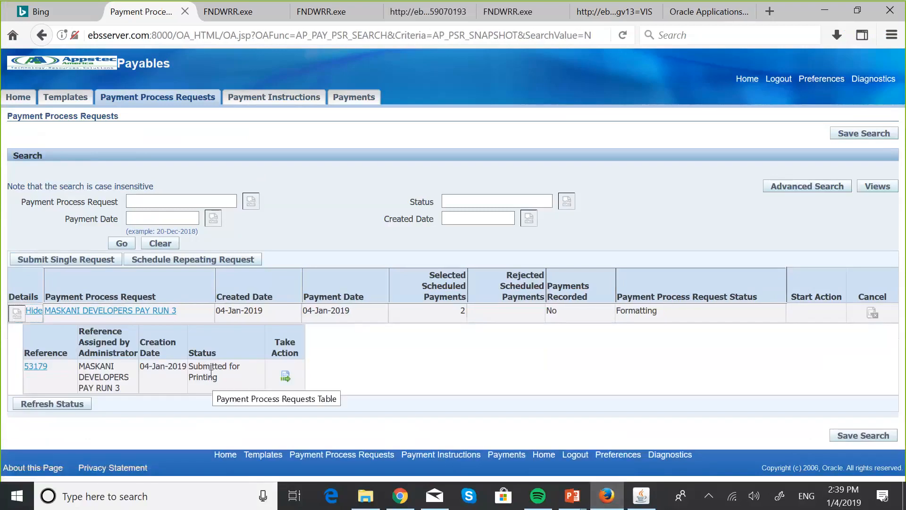
left_click(286, 376)
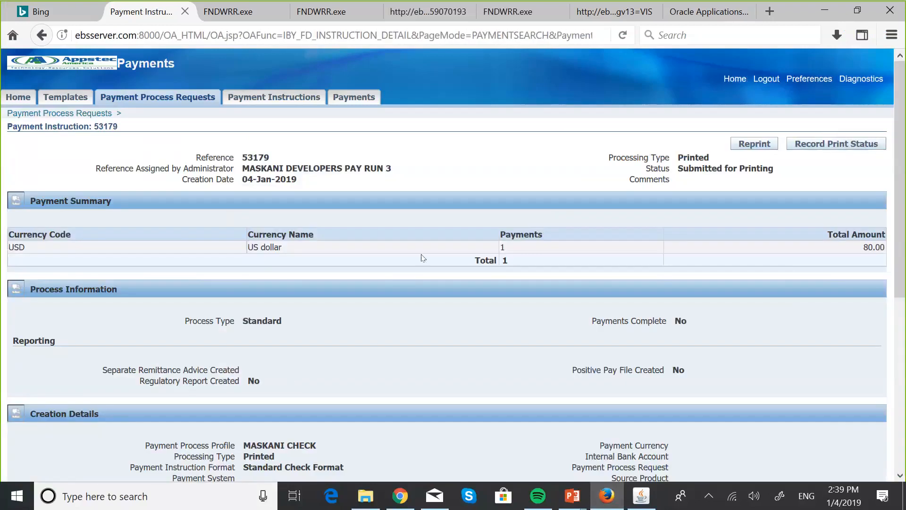
scroll(427, 242, "down", 3)
scroll(429, 243, "up", 1)
scroll(430, 243, "up", 2)
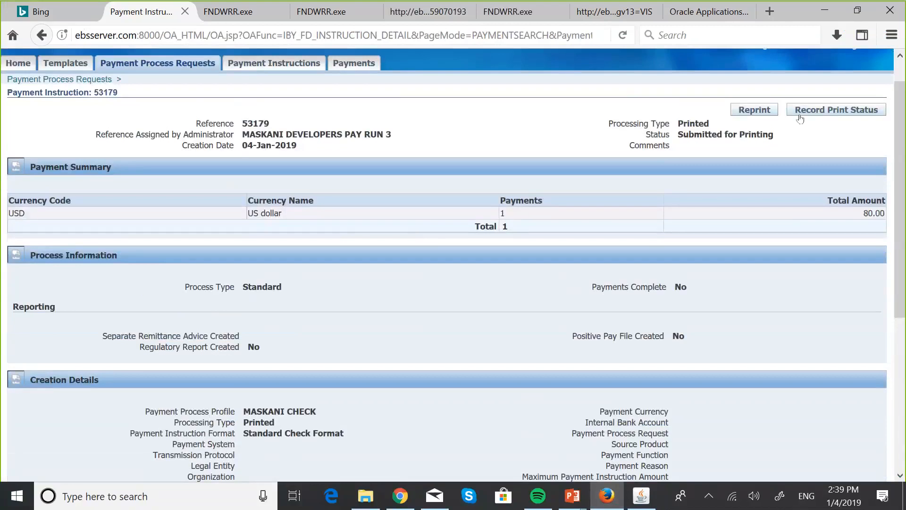
left_click(800, 112)
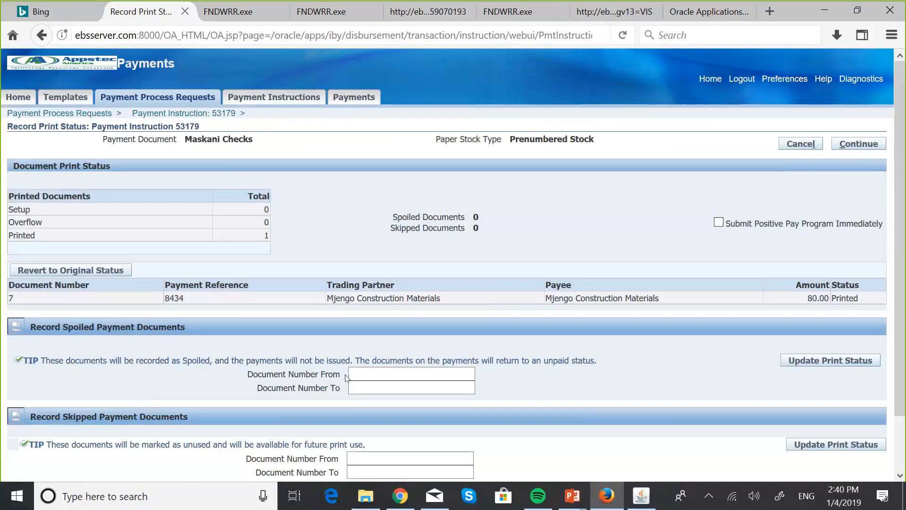
left_click(362, 368)
type("8")
key("BackSpace")
type("2")
key("Tab")
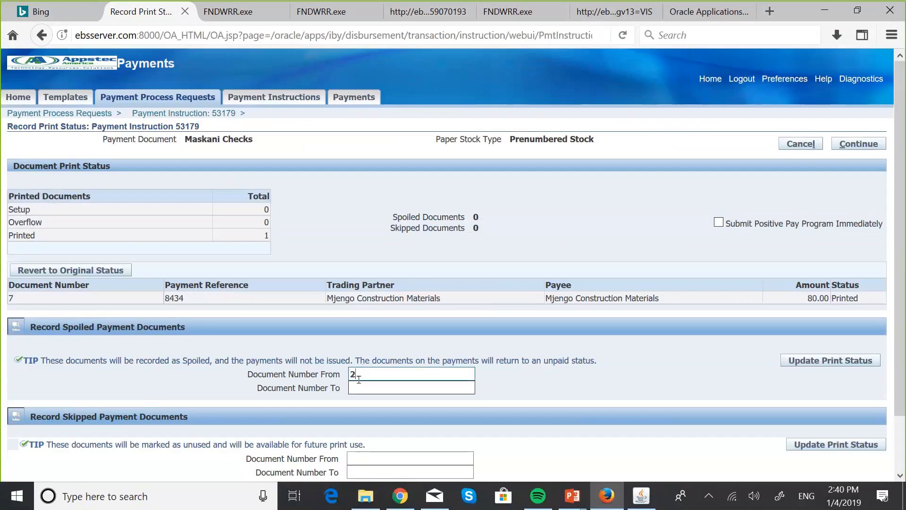
type("2")
key("BackSpace")
left_click(366, 374)
key("BackSpace")
- Try to record document numbers 1 to 1 as spoiled and update the print status
left_click(448, 372)
type("1")
key("Tab")
type("1")
scroll(622, 408, "down", 3)
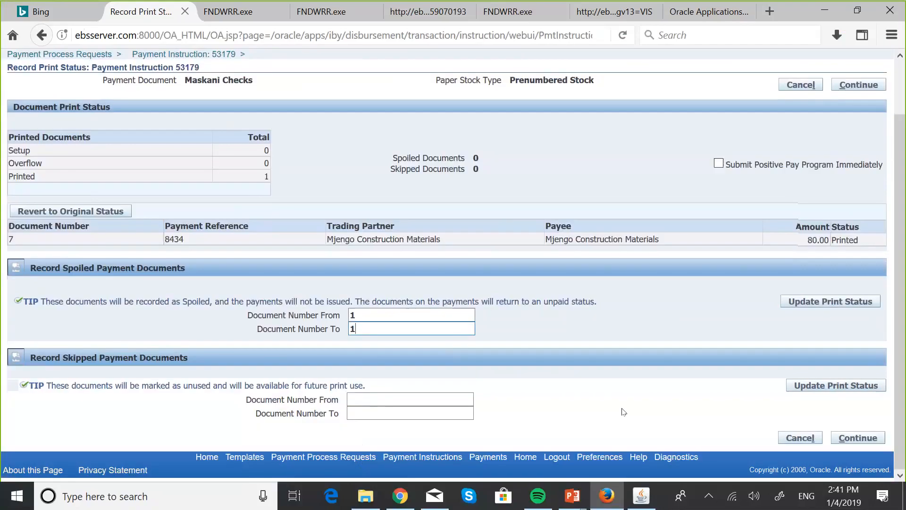
left_click(831, 302)
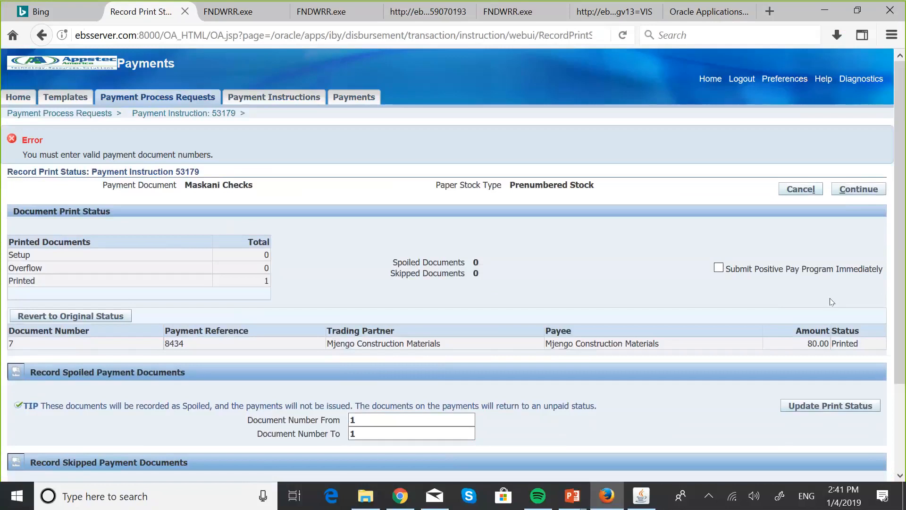
- Replace the spoiled document range with 7 to 7, update the print status and continue
left_click(383, 420)
key("BackSpace")
left_click(366, 435)
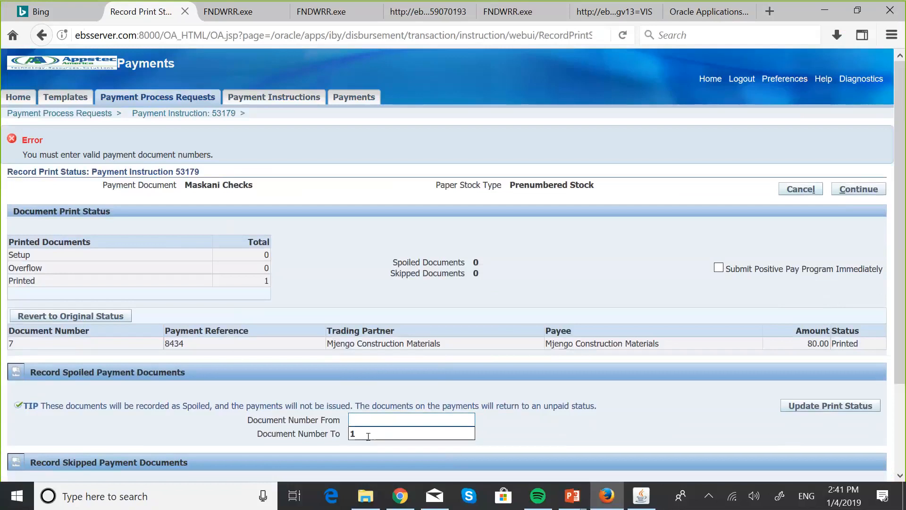
key("BackSpace")
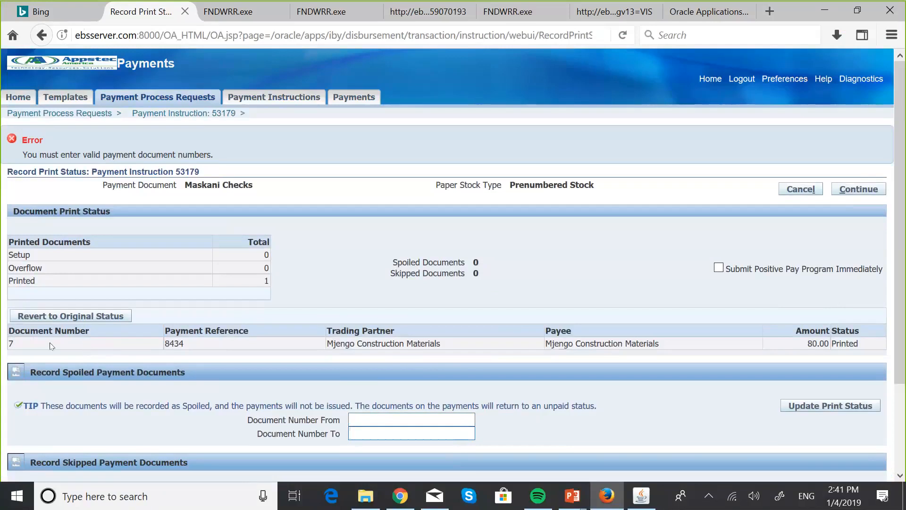
left_click(372, 414)
type("7")
left_click(373, 431)
type("7")
left_click(832, 409)
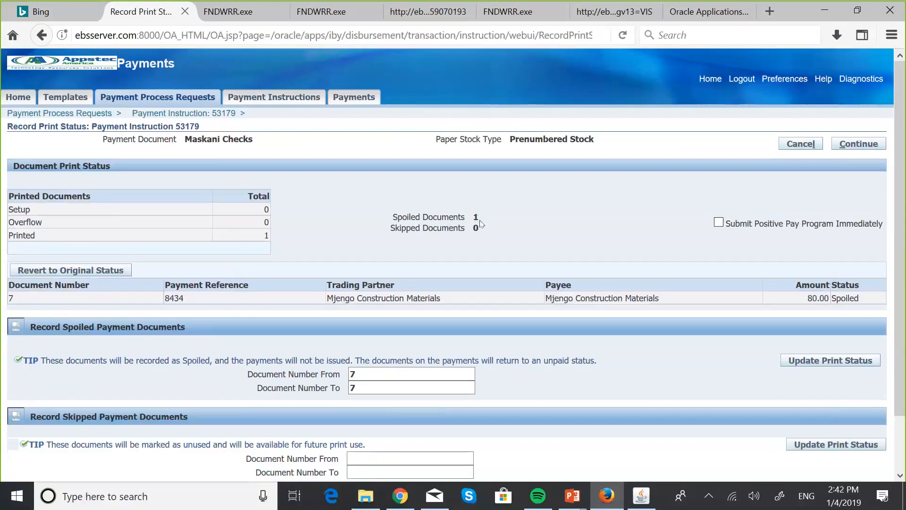
scroll(481, 224, "down", 2)
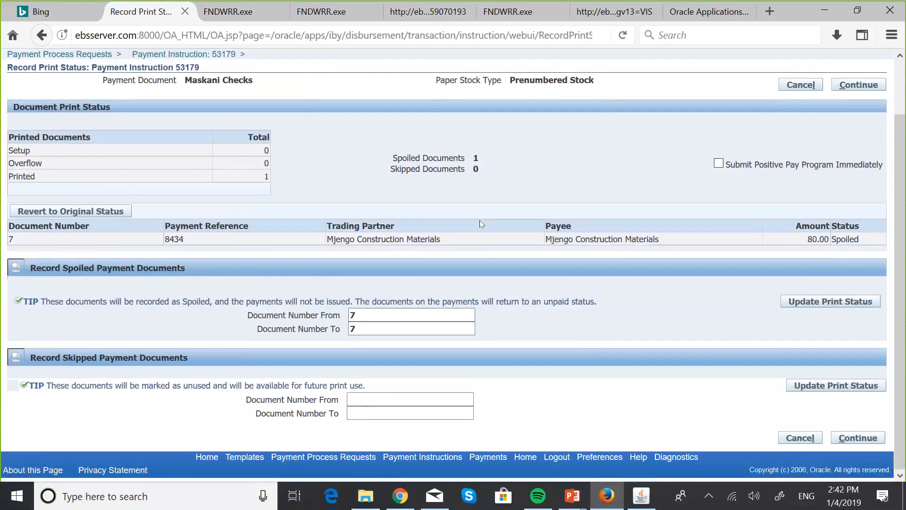
left_click(850, 439)
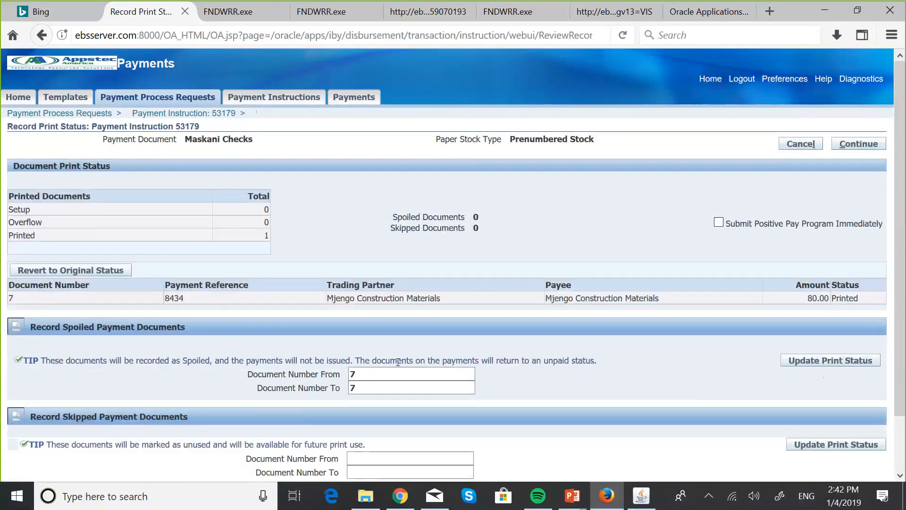
- Clear the document number range in the spoiled payment documents section
left_click(456, 386)
left_click(368, 369)
key("BackSpace")
left_click(367, 385)
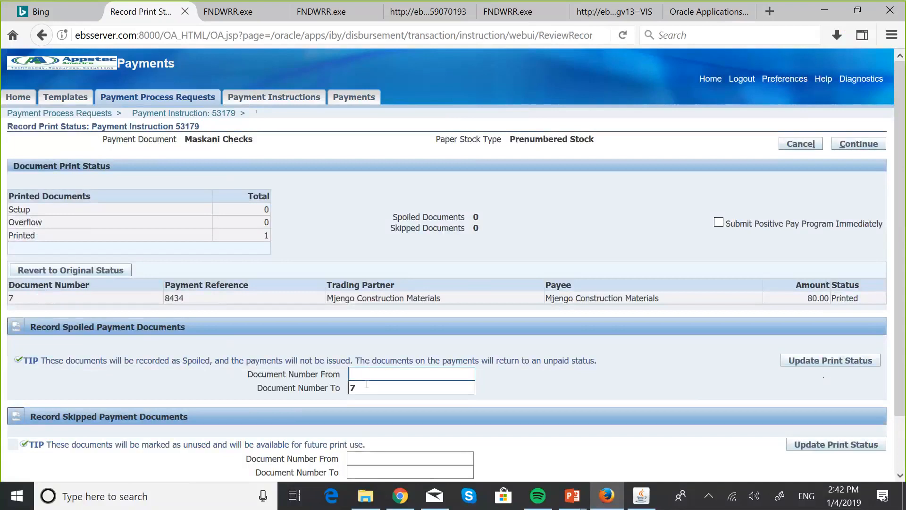
key("BackSpace")
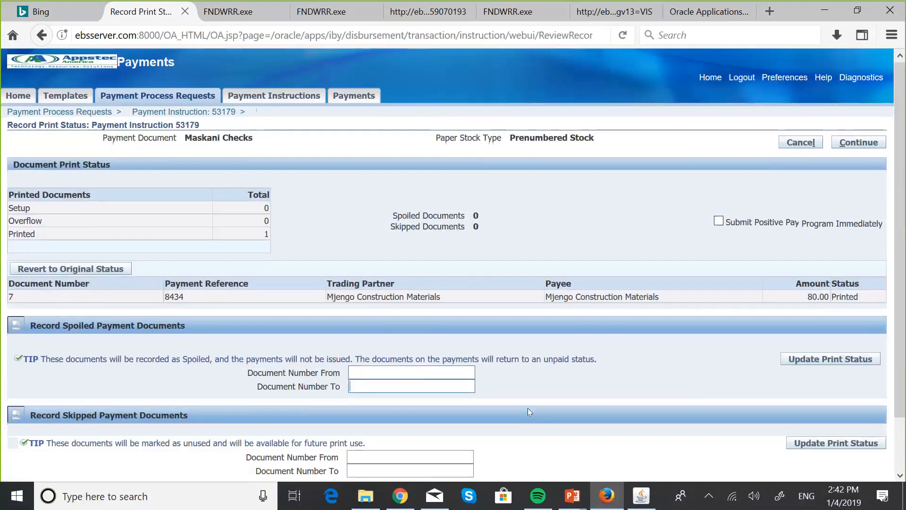
- Try to record document numbers 2 to 2 as skipped and update the print status
scroll(528, 408, "down", 3)
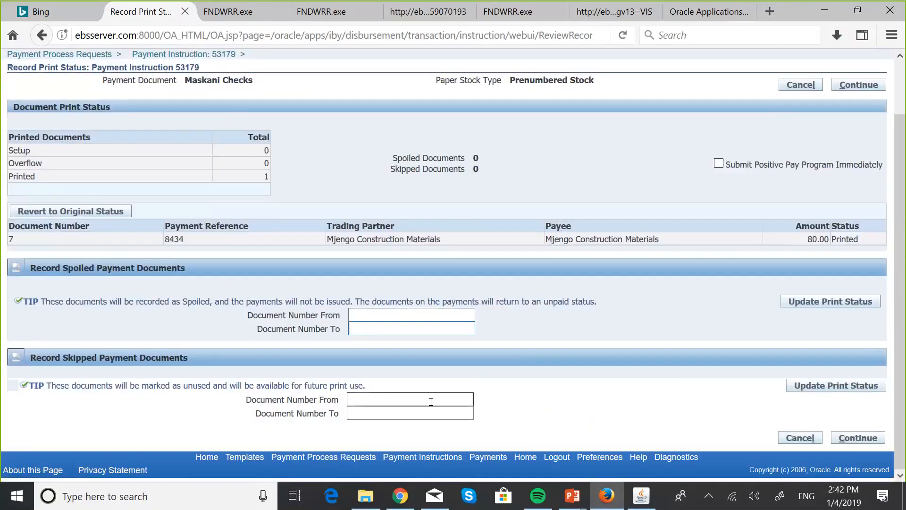
left_click(355, 399)
type("2")
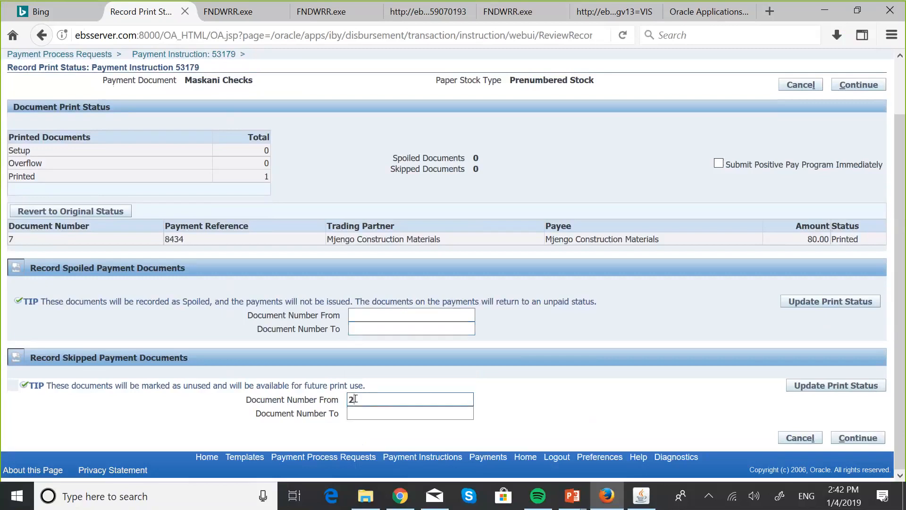
left_click(360, 411)
type("2")
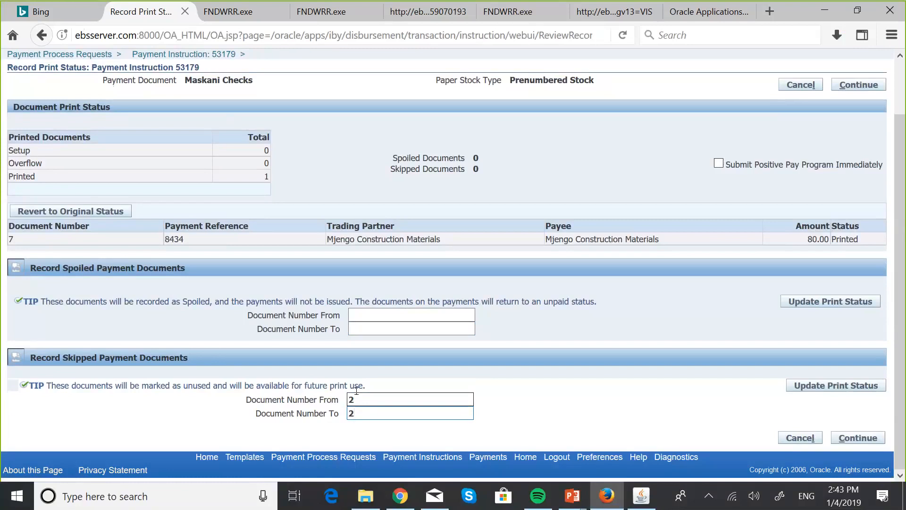
left_click(838, 389)
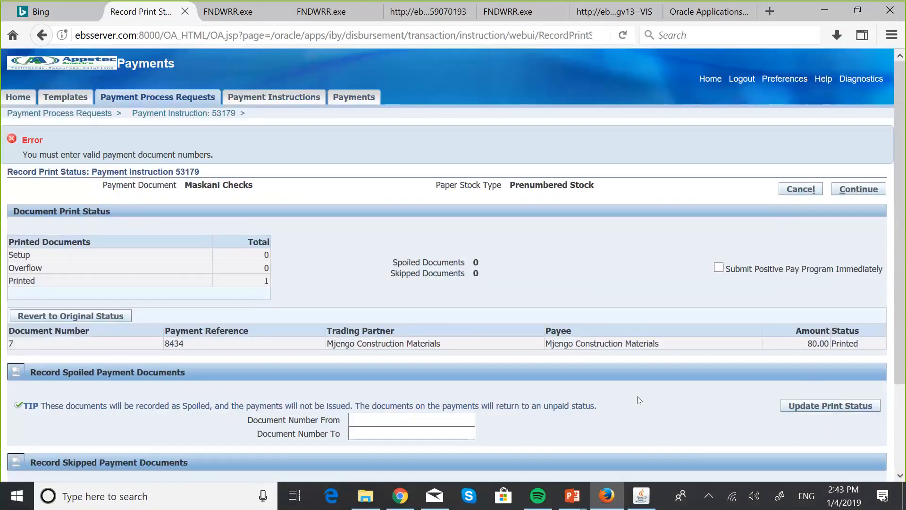
- Replace the skipped document range with 7 to 7, update the print status and continue to the review
scroll(368, 375, "down", 3)
left_click(364, 400)
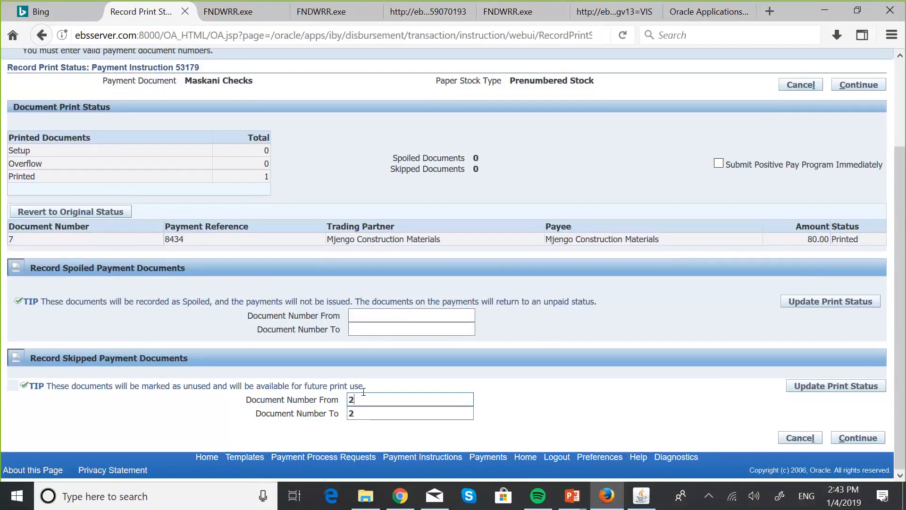
key("BackSpace")
left_click(357, 412)
key("BackSpace")
type("7")
left_click(365, 400)
type("7")
left_click(821, 384)
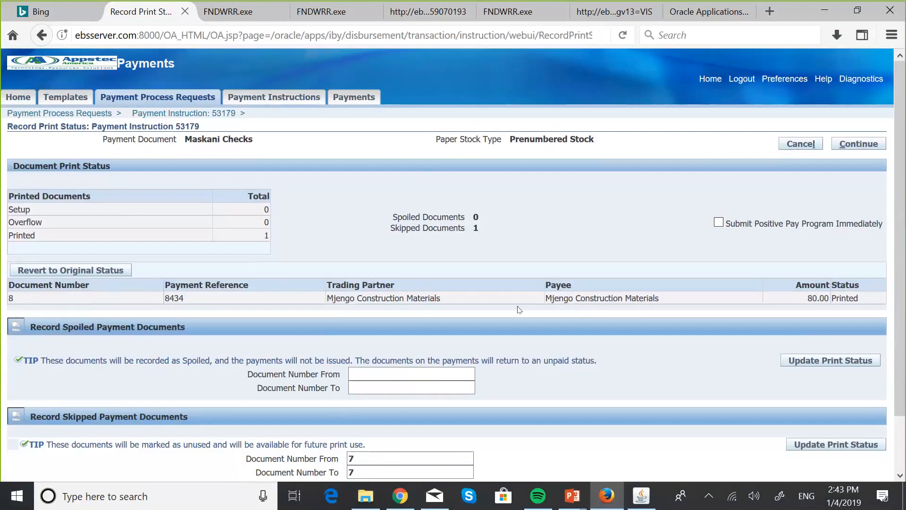
scroll(519, 309, "down", 2)
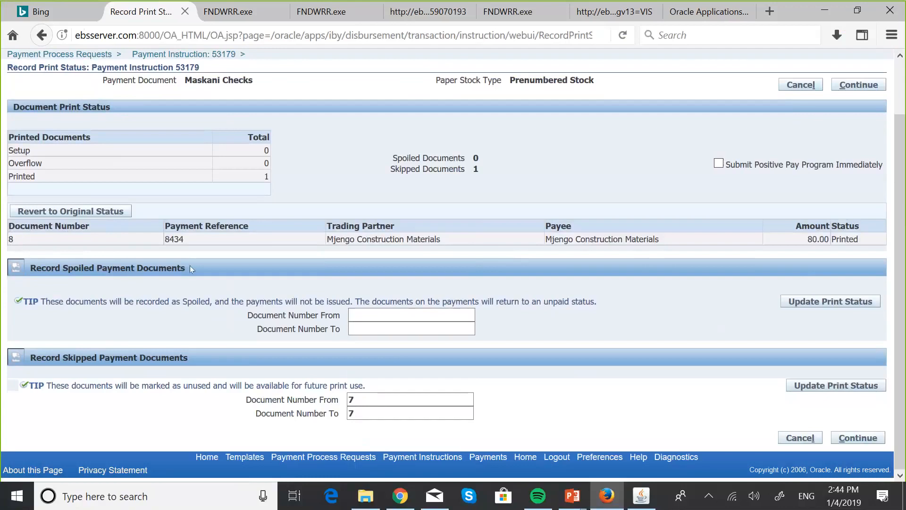
left_click(850, 439)
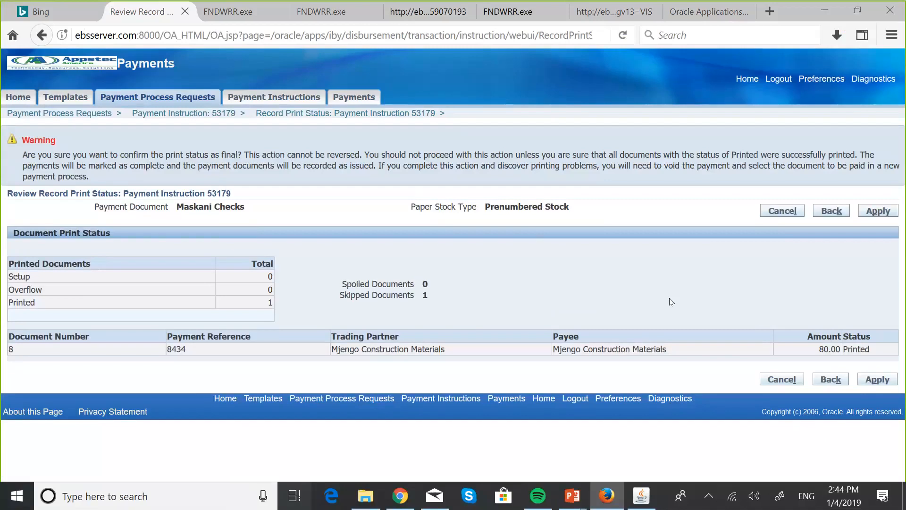
- Switch to the PowerPoint slide show and go through the payment request confirmation slides up to Spoiled/ Skipped Checks
key("super+Tab")
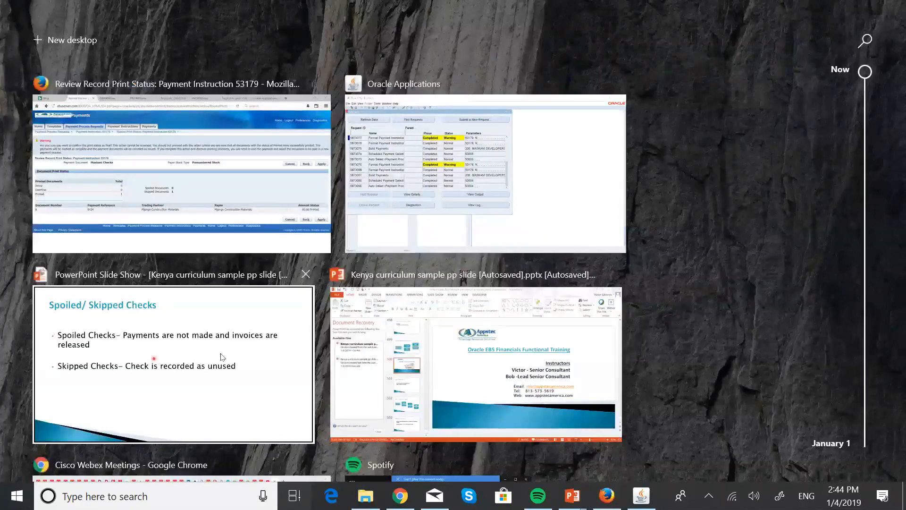
left_click(222, 357)
left_click(221, 353)
left_click(221, 353)
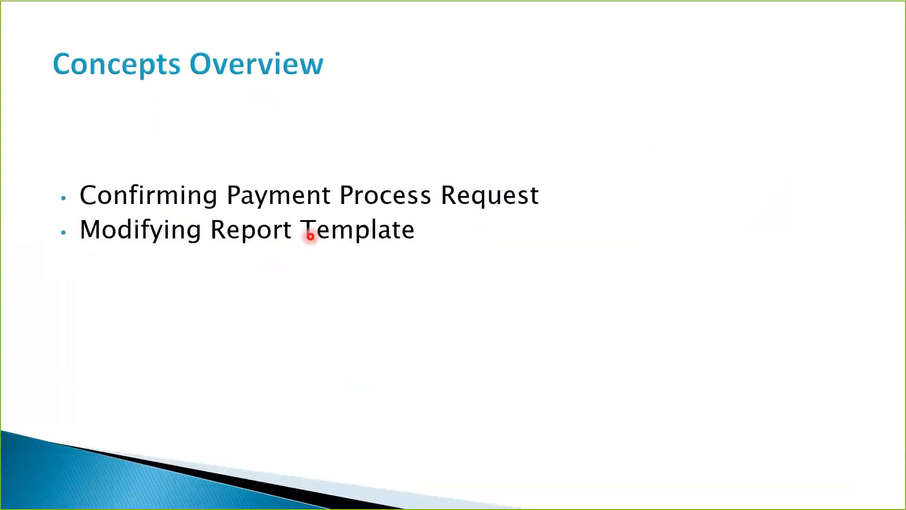
key("Right")
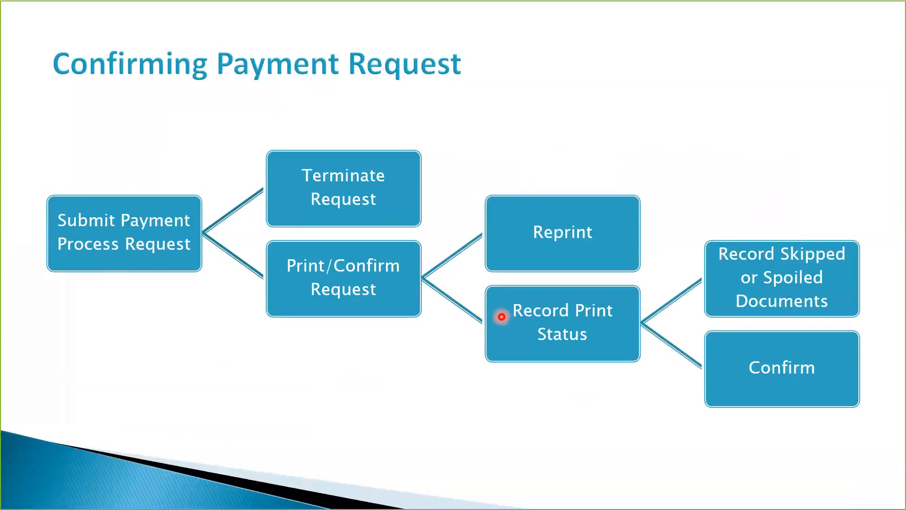
key("Right")
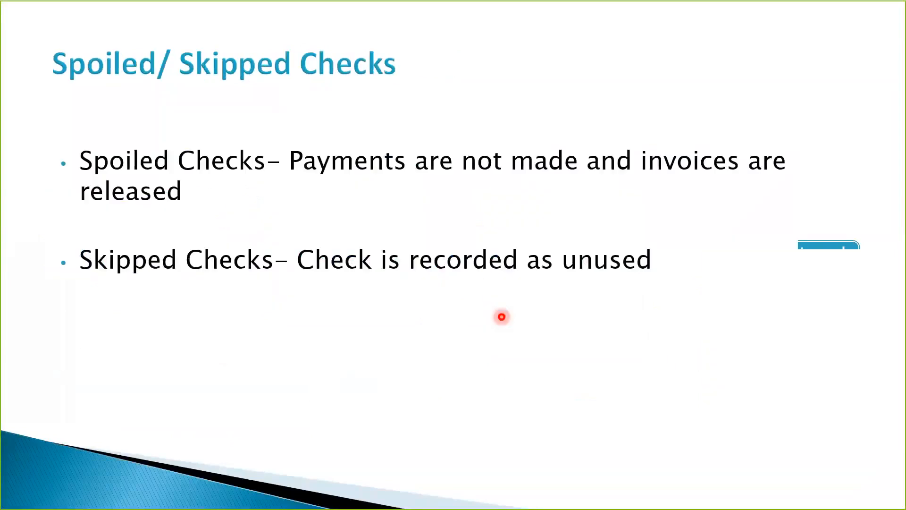